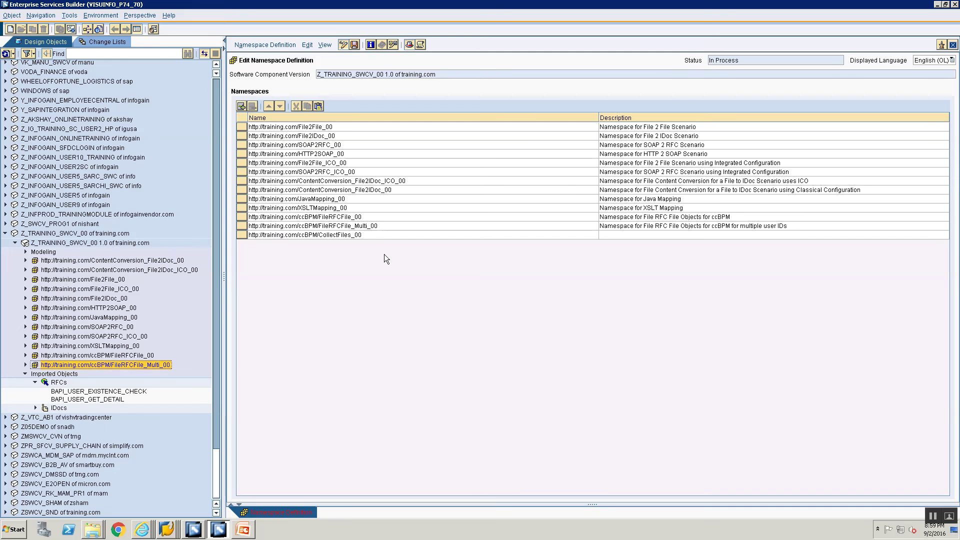
Step: Describe the ccBPM/CollectFiles_00 namespace as "Namespace for Collecting Sources Files using ccBPM", save, and close the namespace definition
left_click(612, 235)
type("Name")
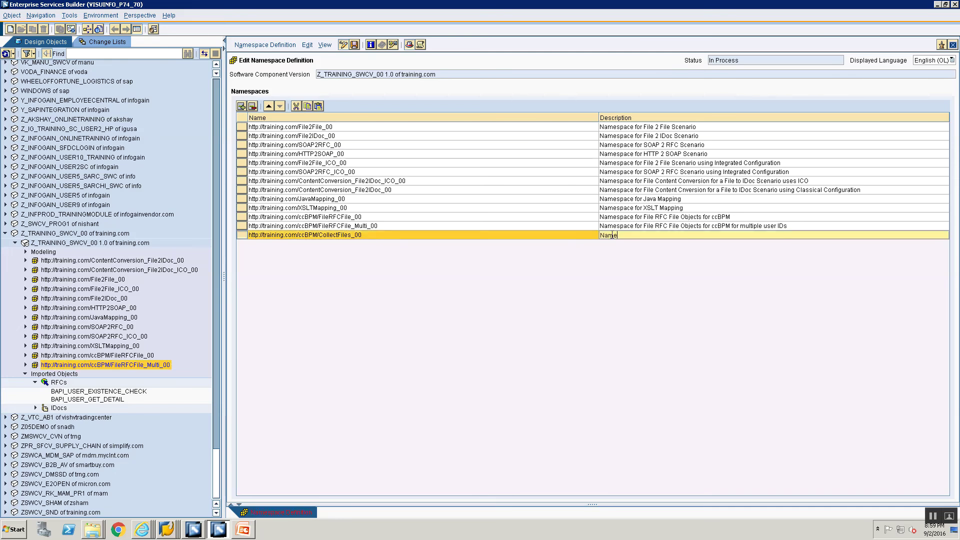
type("space for Collecting Sources Files using ccBPM")
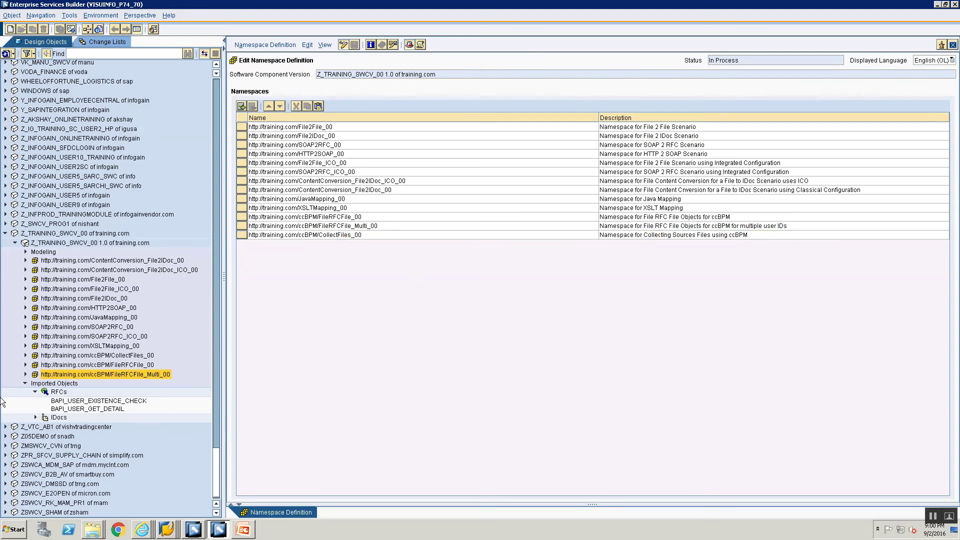
key("ctrl+s")
left_click(25, 383)
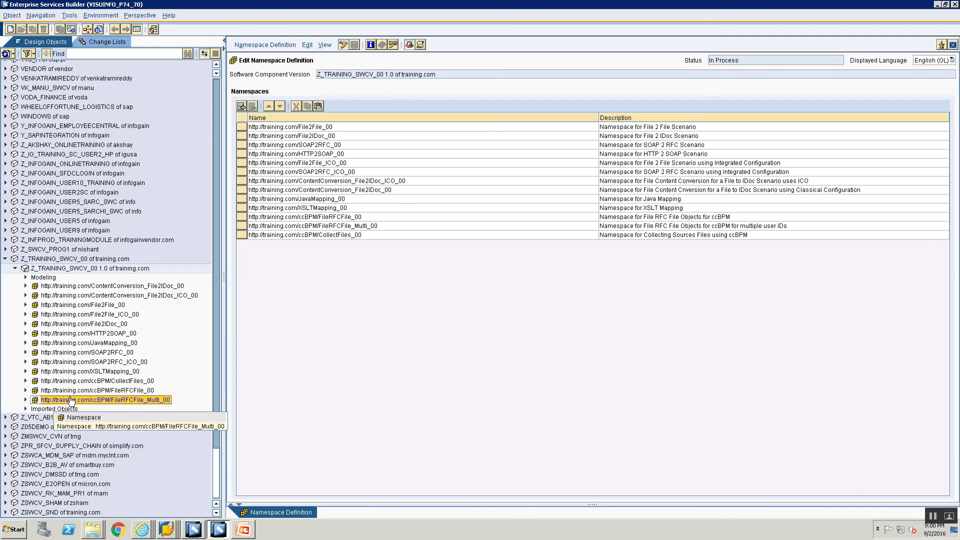
left_click(953, 45)
left_click(69, 382)
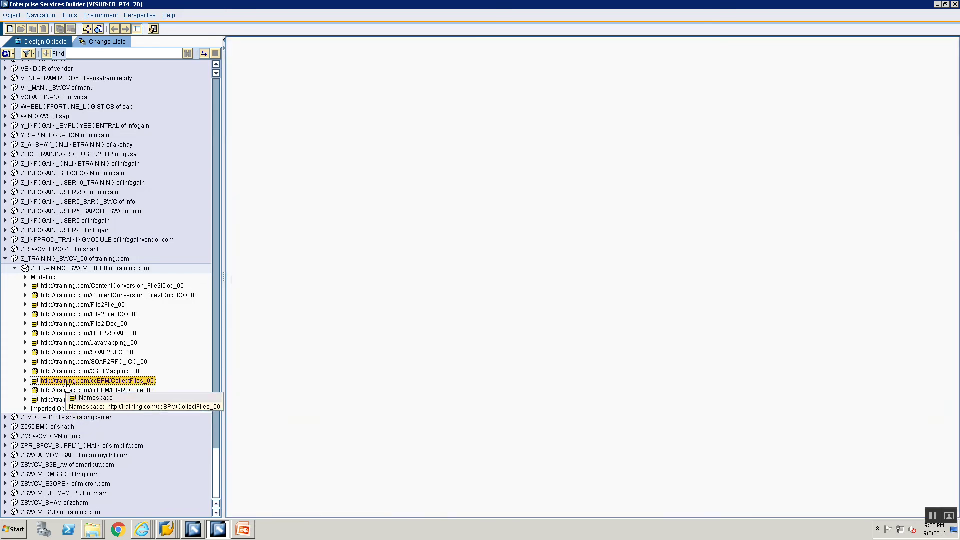
right_click(70, 382)
left_click(78, 389)
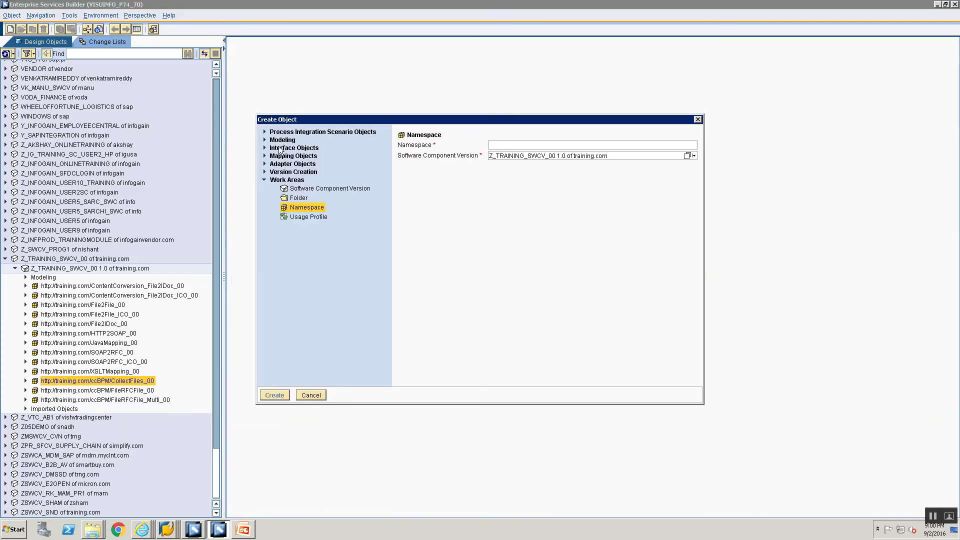
left_click(265, 148)
left_click(303, 185)
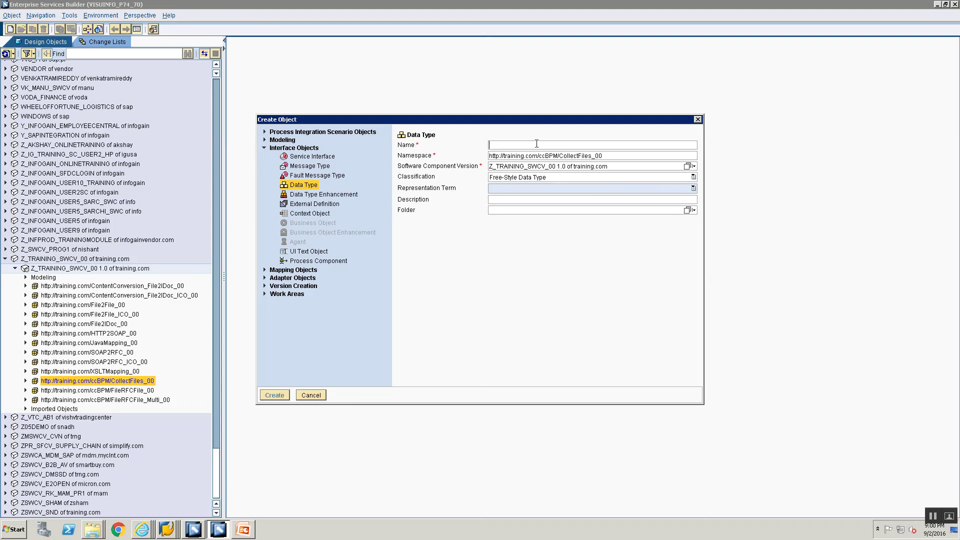
left_click(554, 145)
type("DT_Src1_00")
key("Return")
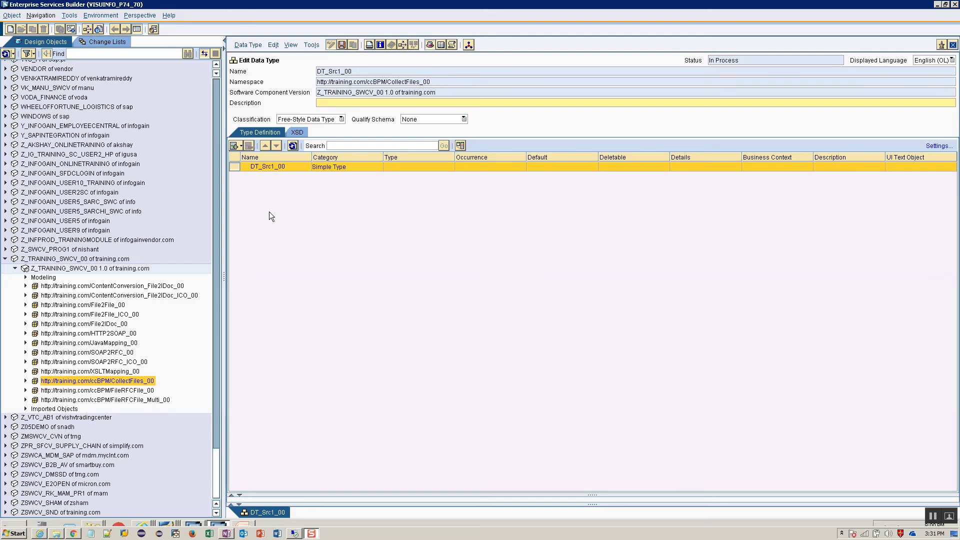
Step: Insert a subelement named EmpID under DT_Src1_00 and set its type to xsd:string
left_click(241, 145)
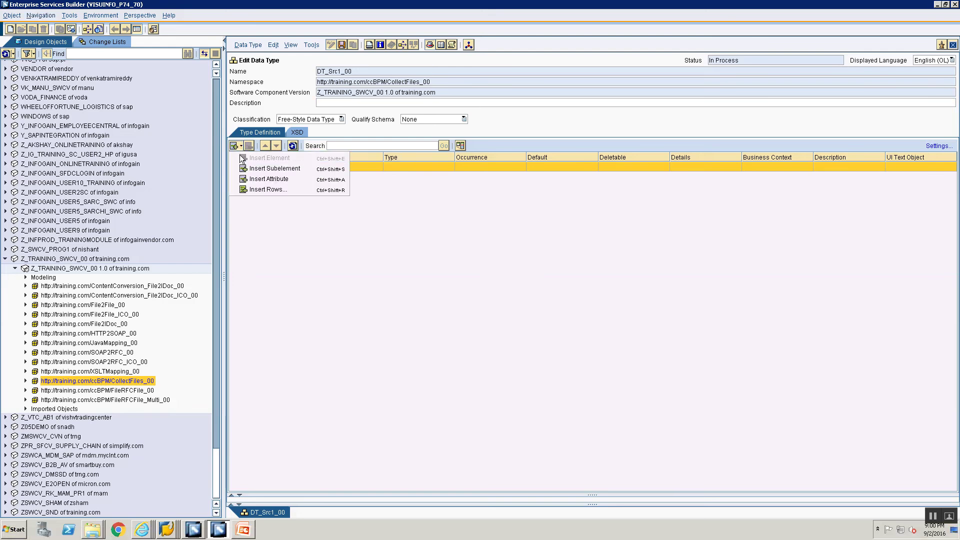
left_click(274, 168)
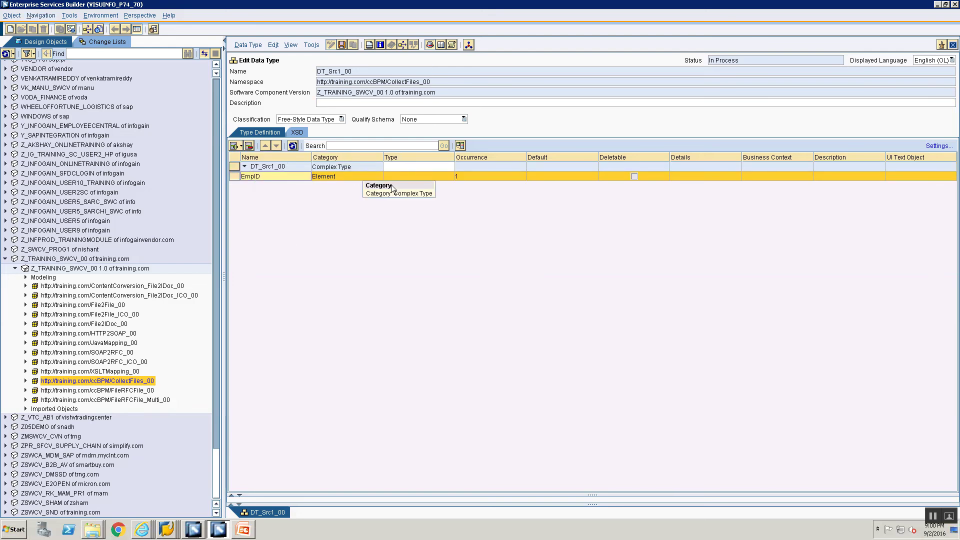
left_click(400, 176)
right_click(451, 178)
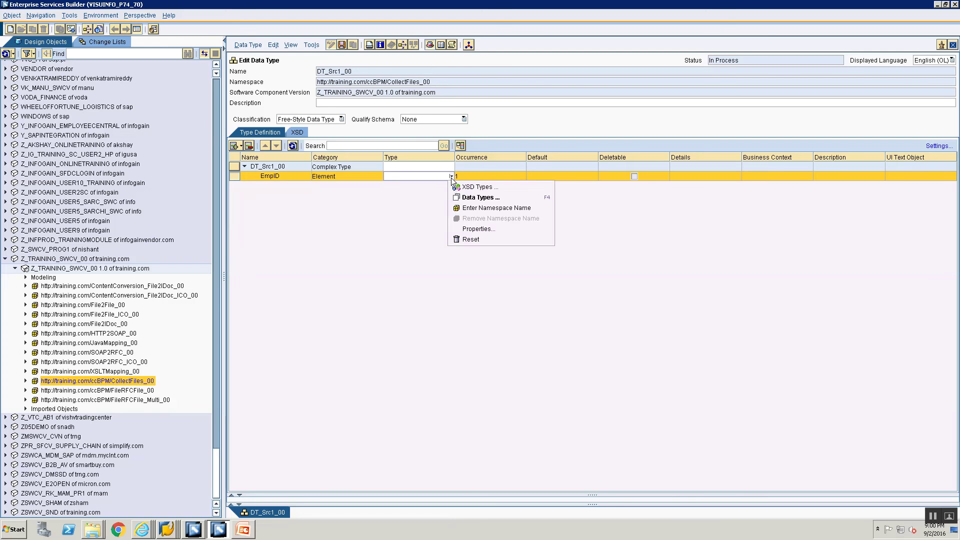
left_click(452, 186)
left_click(442, 187)
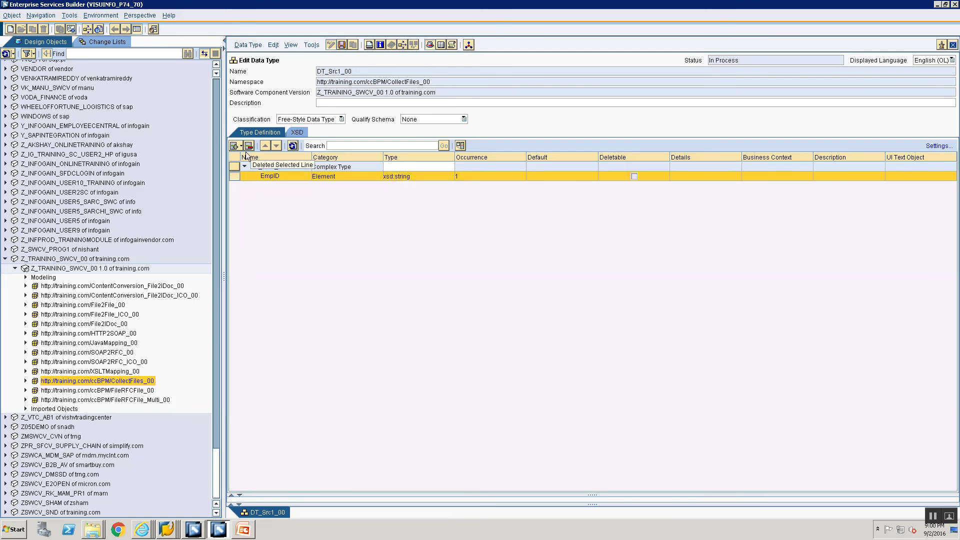
Step: Insert a FirstName element after EmpID with the type xsd:string
left_click(241, 145)
left_click(269, 158)
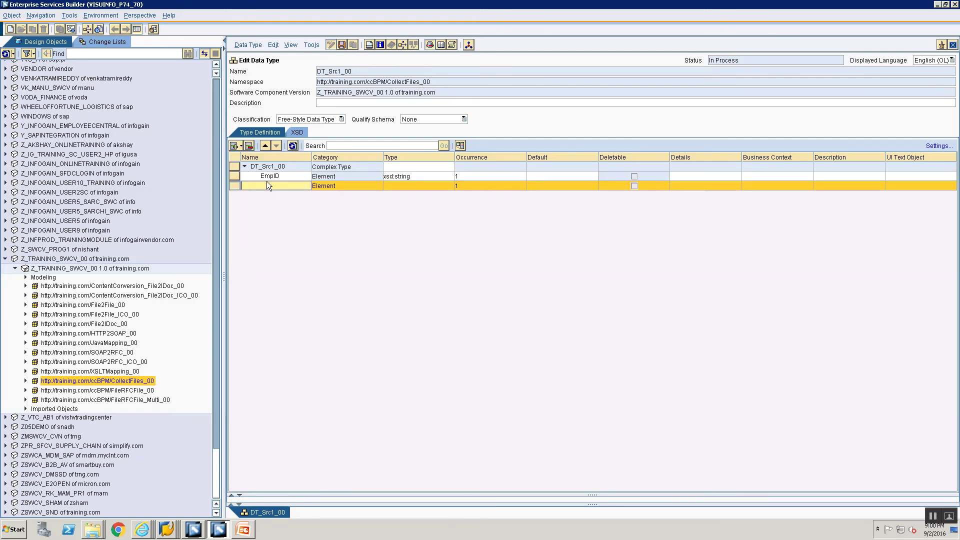
type("FirstName")
left_click(440, 186)
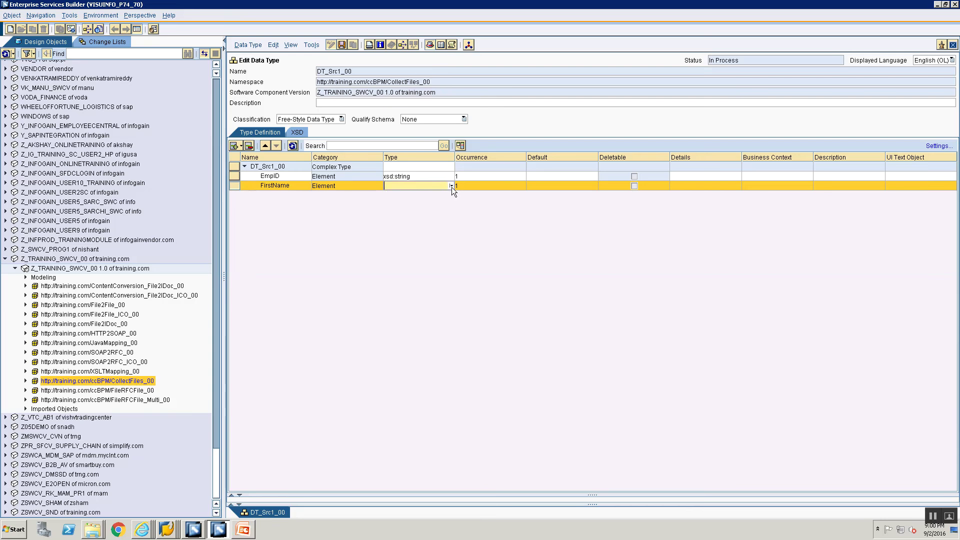
left_click(452, 188)
left_click(462, 196)
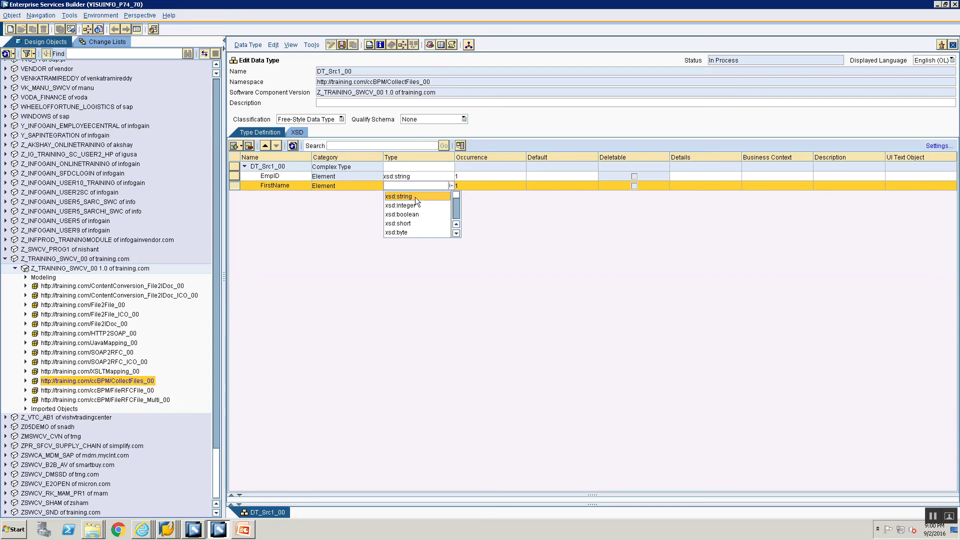
left_click(413, 197)
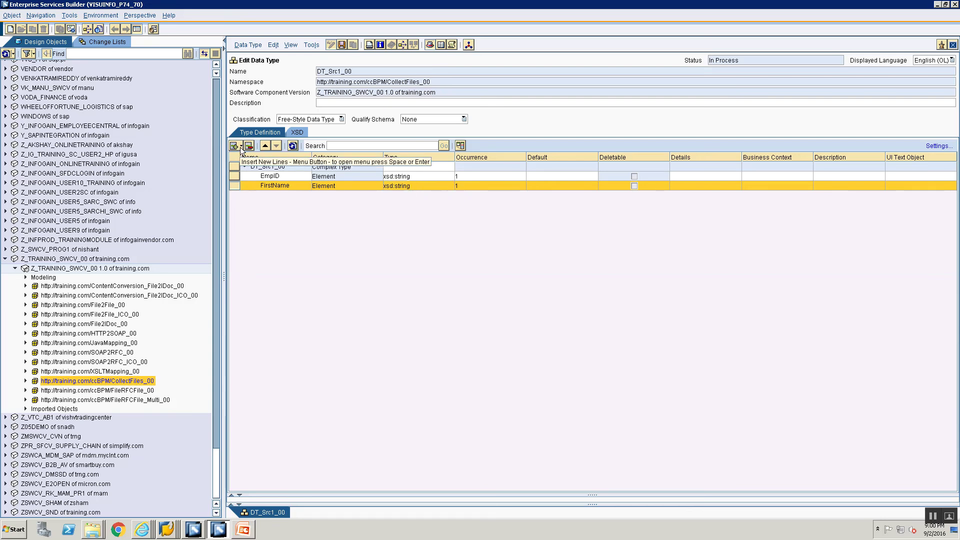
Step: Insert a LastName element of type xsd:string after FirstName and save the data type
left_click(241, 145)
left_click(245, 157)
left_click(274, 196)
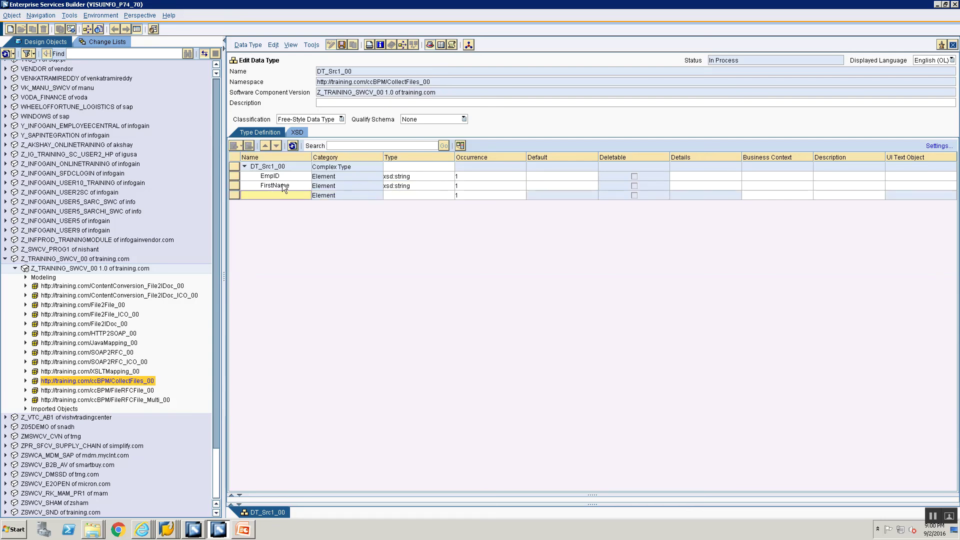
type("LastyName")
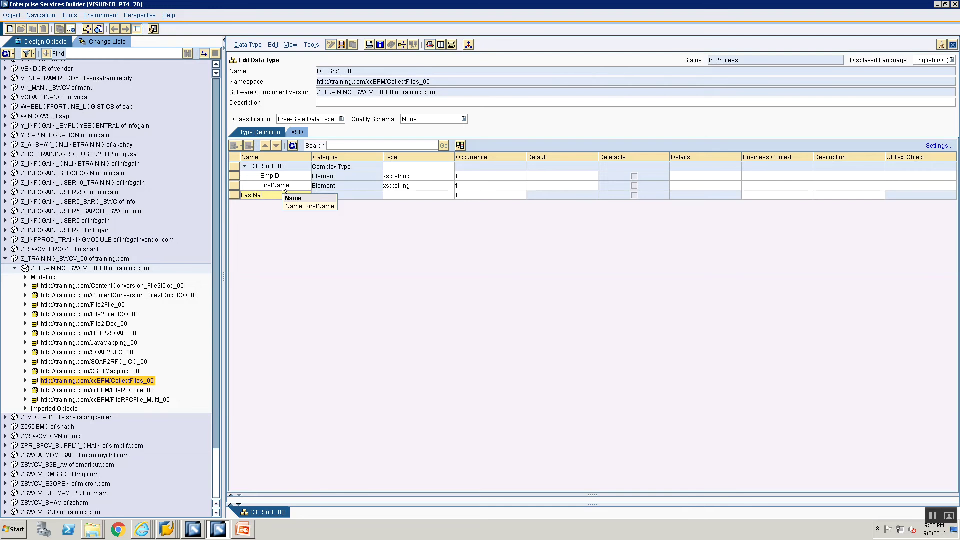
left_click(418, 197)
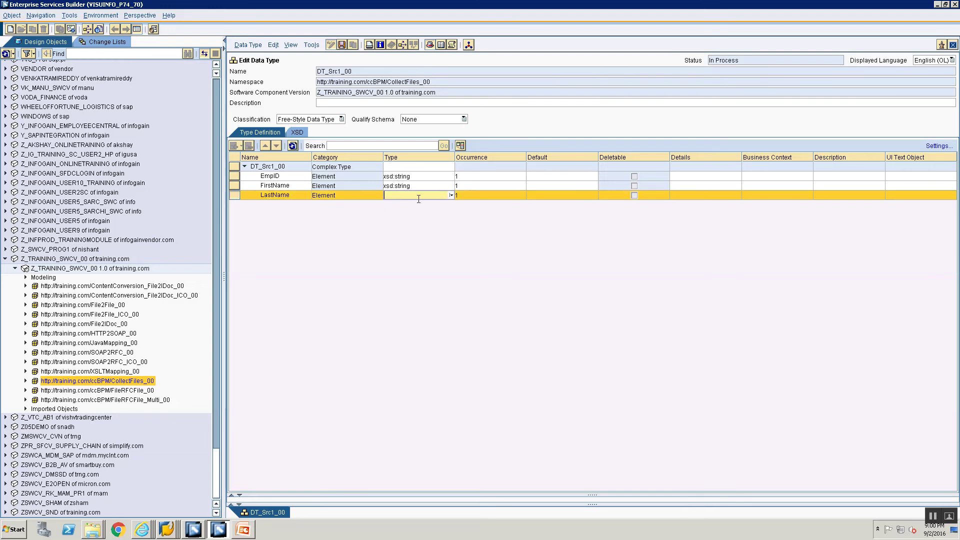
left_click(451, 195)
left_click(451, 203)
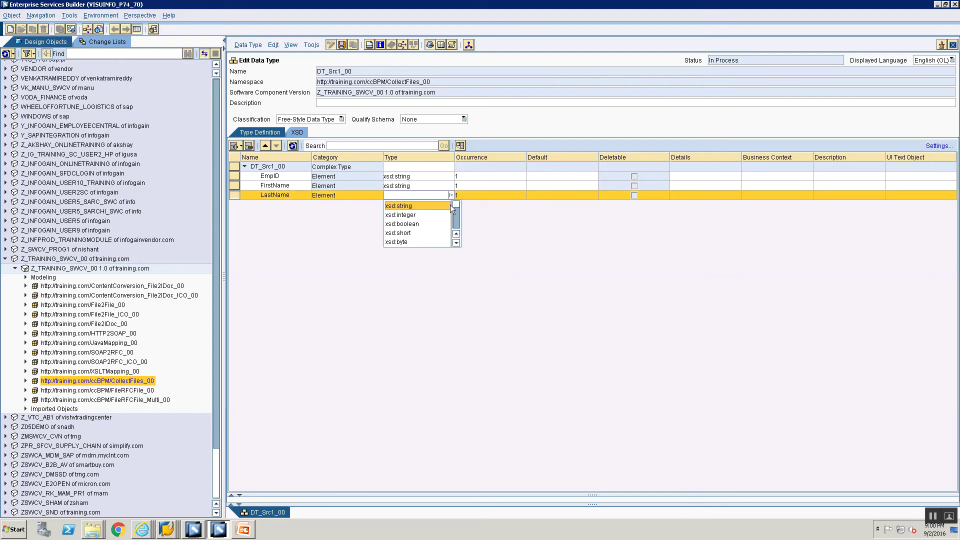
left_click(415, 205)
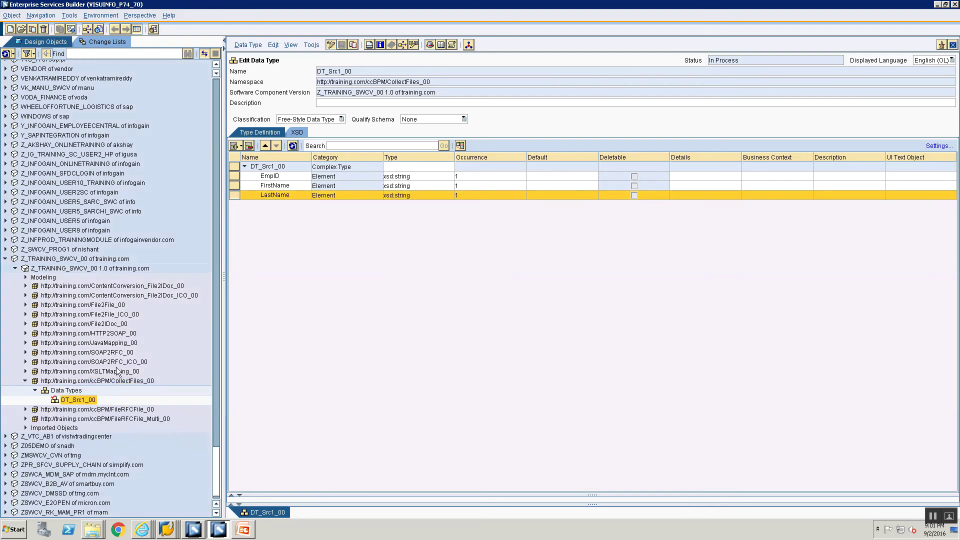
Step: Create a second data type named DT_Src2_00 in the ccBPM/CollectFiles_00 namespace
left_click(57, 392)
double_click(57, 394)
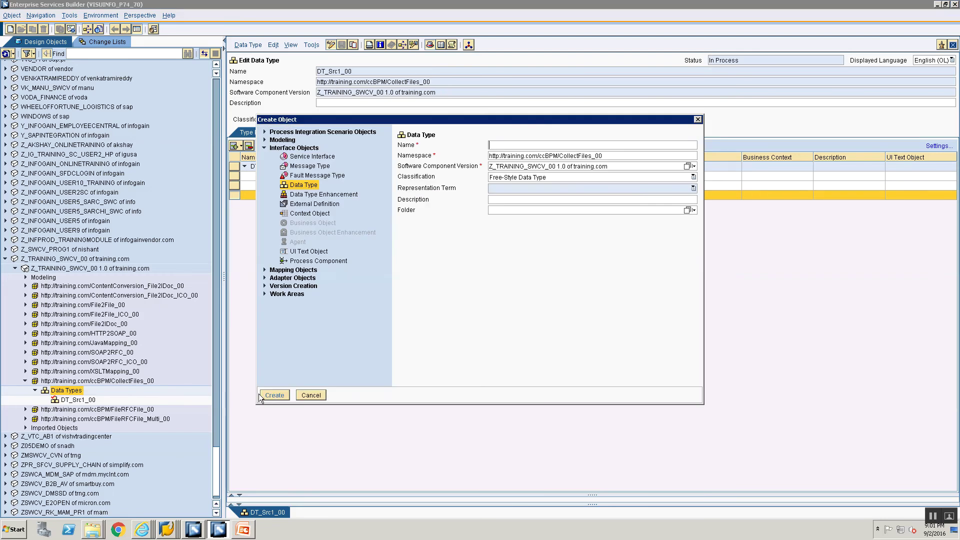
type("DT_Tgt")
key("BackSpace")
key("BackSpace")
key("BackSpace")
type("Sr")
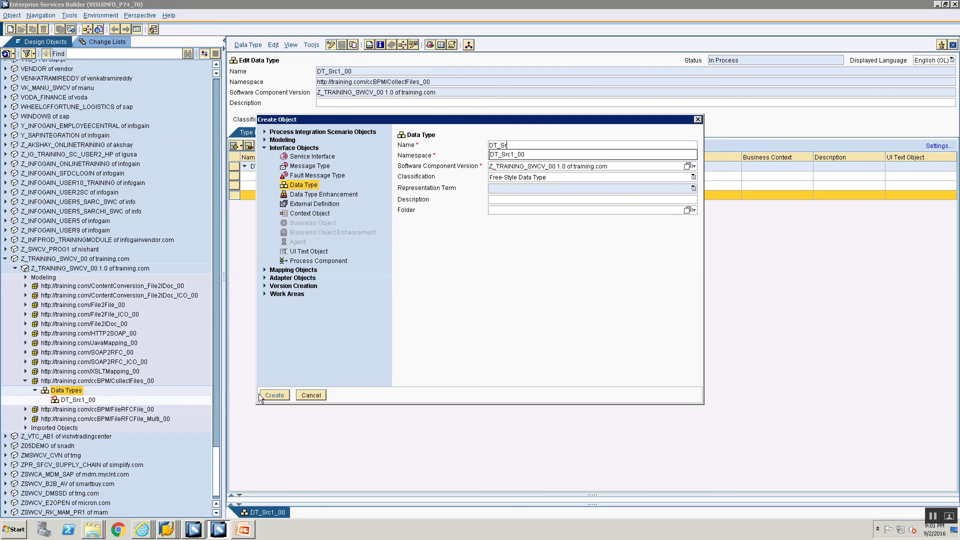
type("c2_00")
left_click(261, 395)
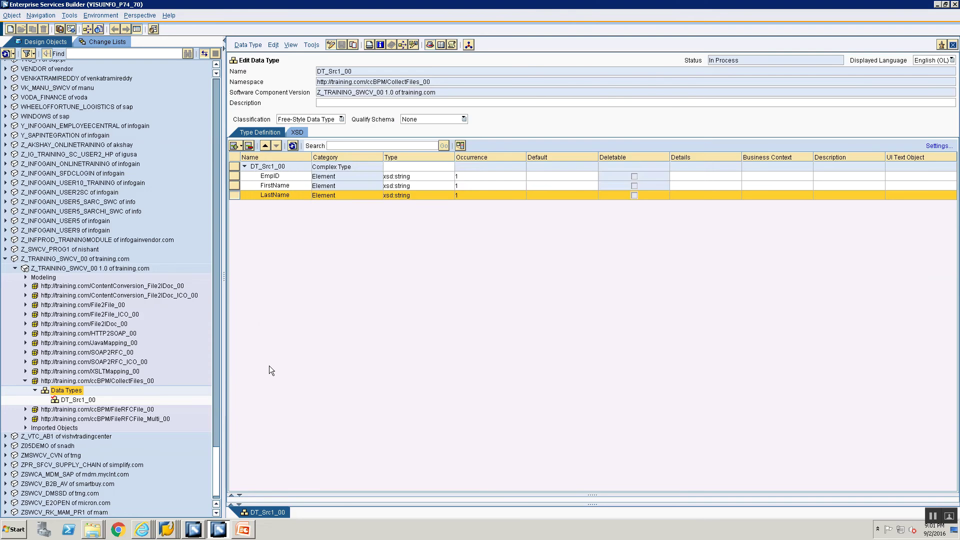
Step: Insert a subelement named EmployeeNumber under DT_Src2_00 and set its type to xsd:string
left_click(241, 146)
left_click(265, 170)
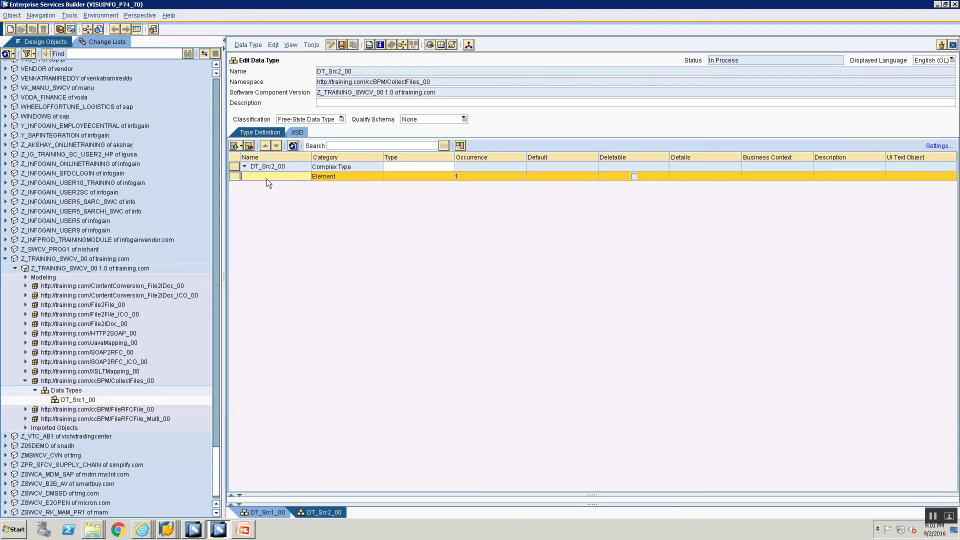
type("EmployeeNuy")
key("BackSpace")
type("mber")
left_click(415, 176)
left_click(449, 176)
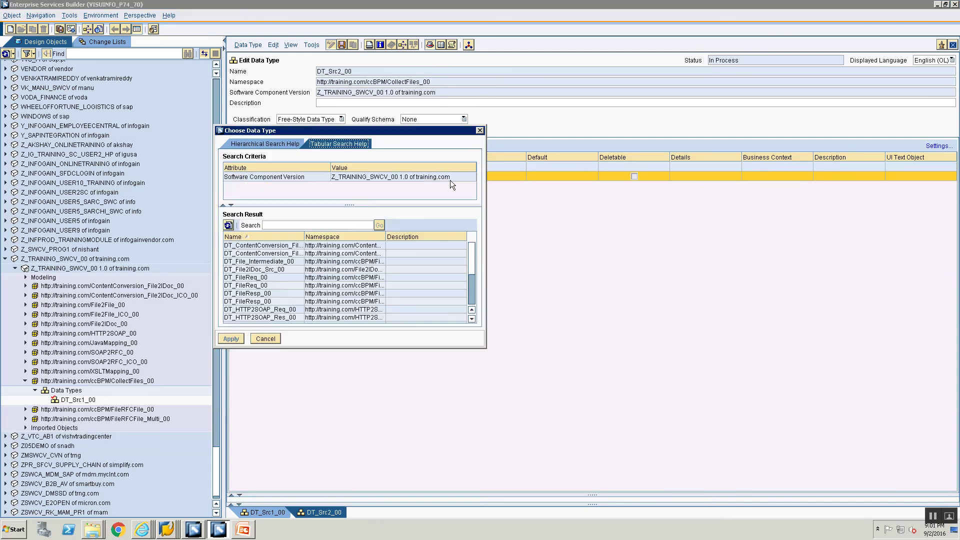
left_click(266, 339)
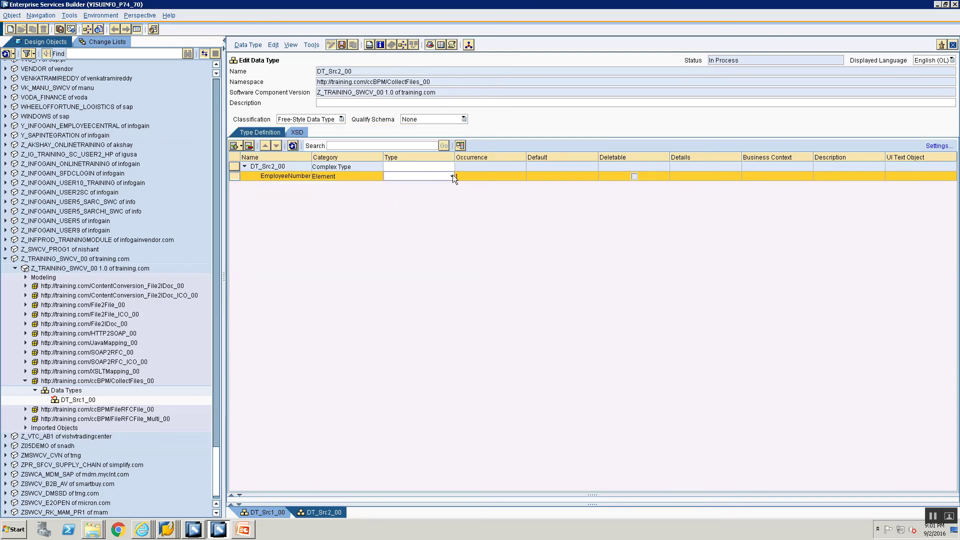
left_click(452, 174)
left_click(451, 182)
left_click(432, 185)
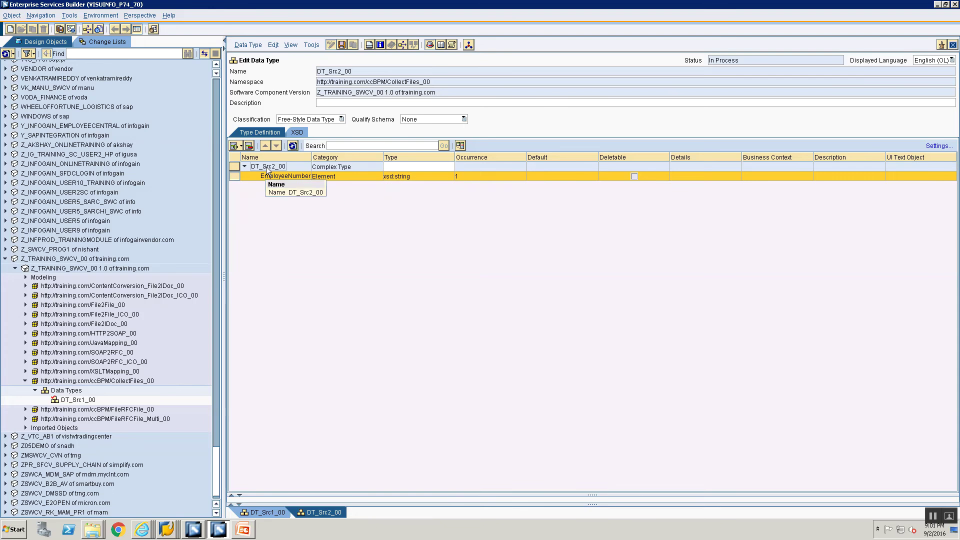
Step: Insert an element named Address after EmployeeNumber in DT_Src2_00
left_click(240, 145)
left_click(253, 177)
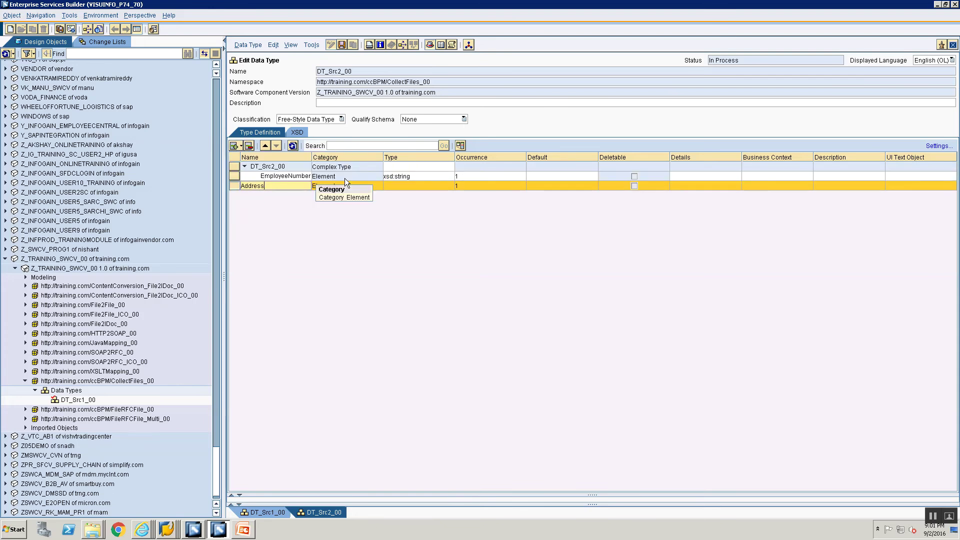
left_click(440, 186)
left_click(451, 185)
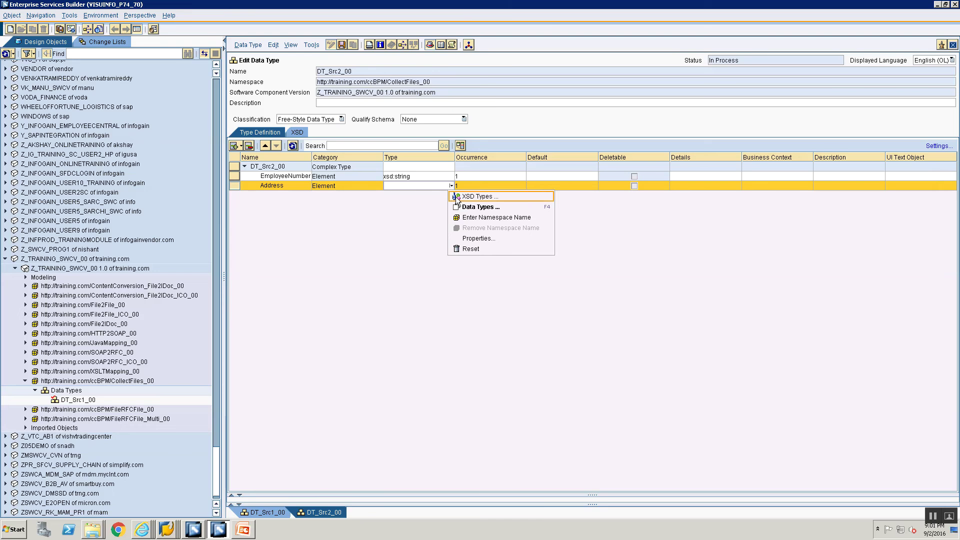
left_click(457, 198)
left_click(332, 205)
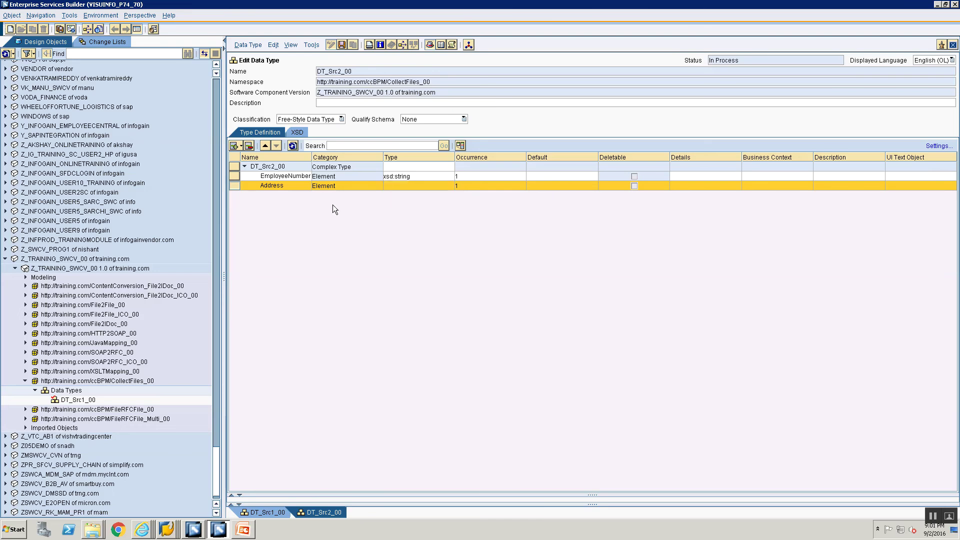
Step: Insert a subelement named Street under Address in DT_Src2_00 and set its type to xsd:string
left_click(241, 146)
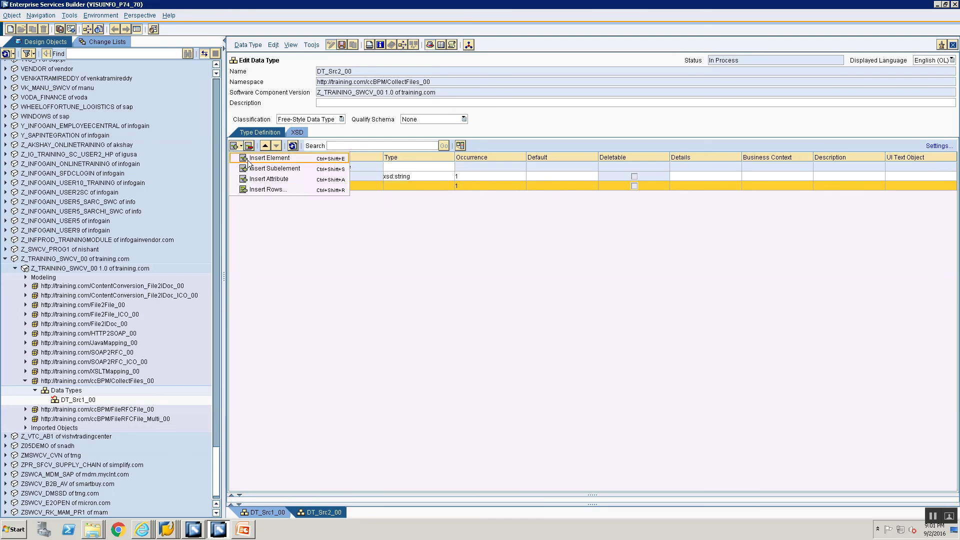
left_click(288, 170)
type("St")
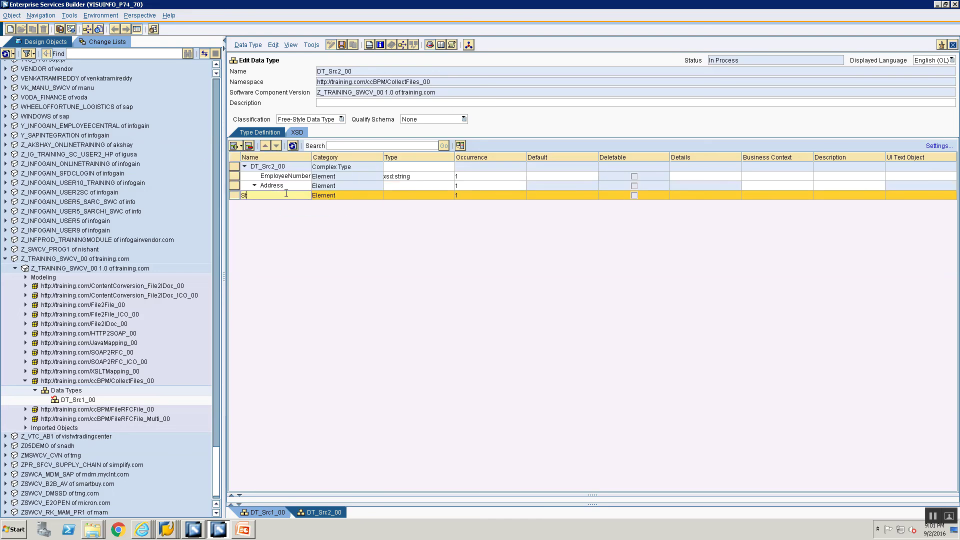
type("reet")
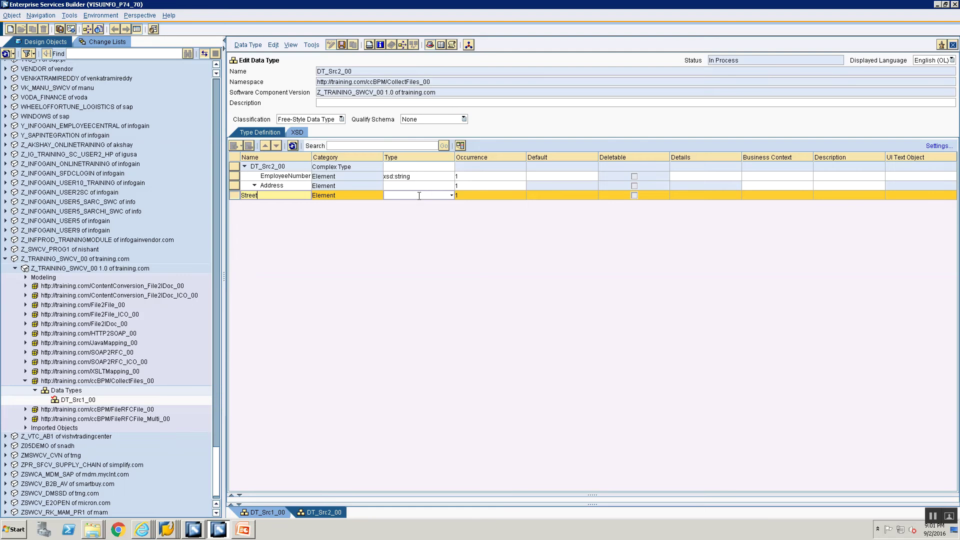
left_click(439, 196)
left_click(450, 196)
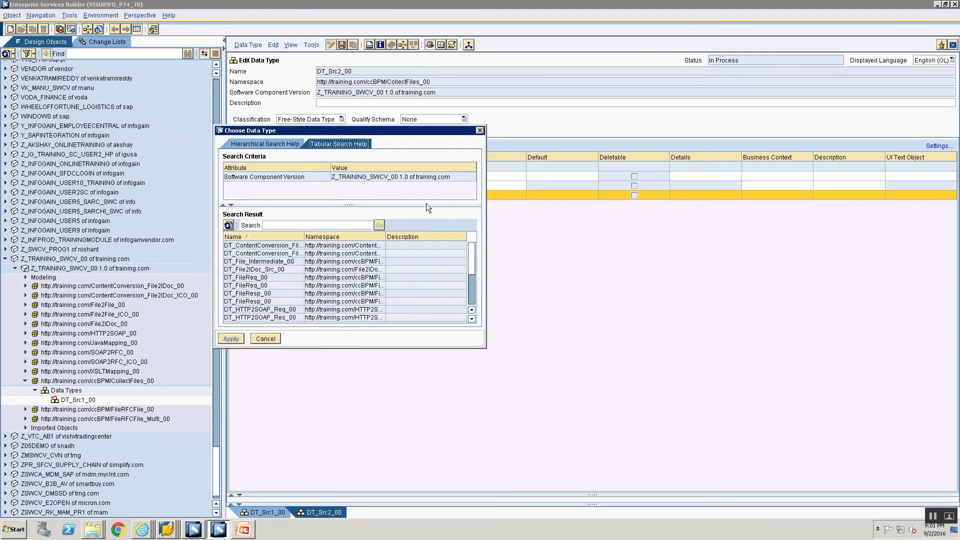
key("Escape")
left_click(451, 195)
left_click(452, 203)
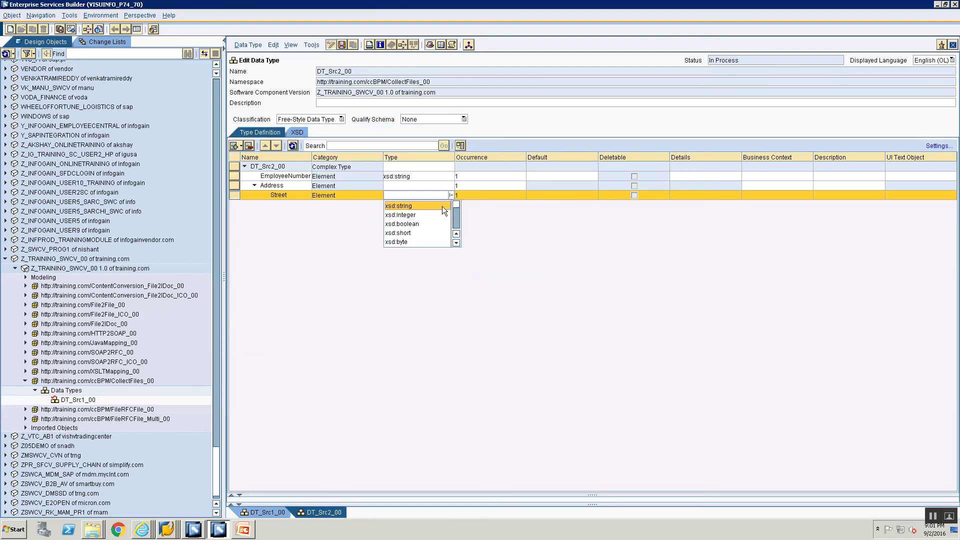
left_click(442, 206)
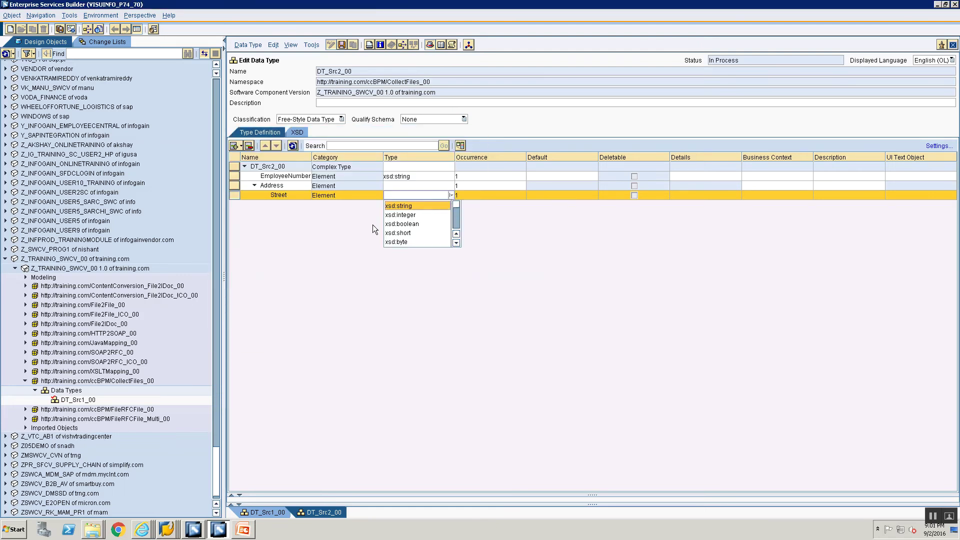
Step: Insert an element named City after Street and set its type to xsd:string
left_click(241, 145)
left_click(250, 159)
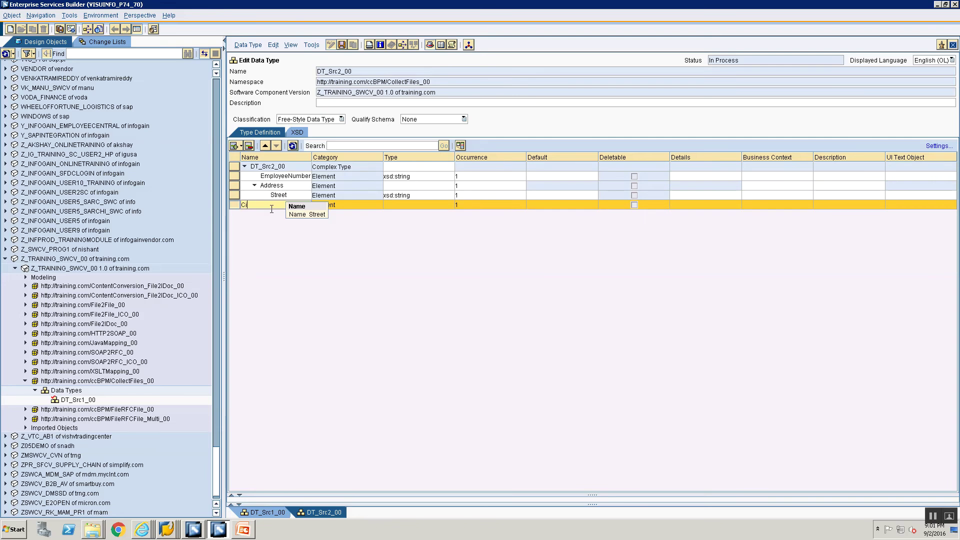
left_click(431, 206)
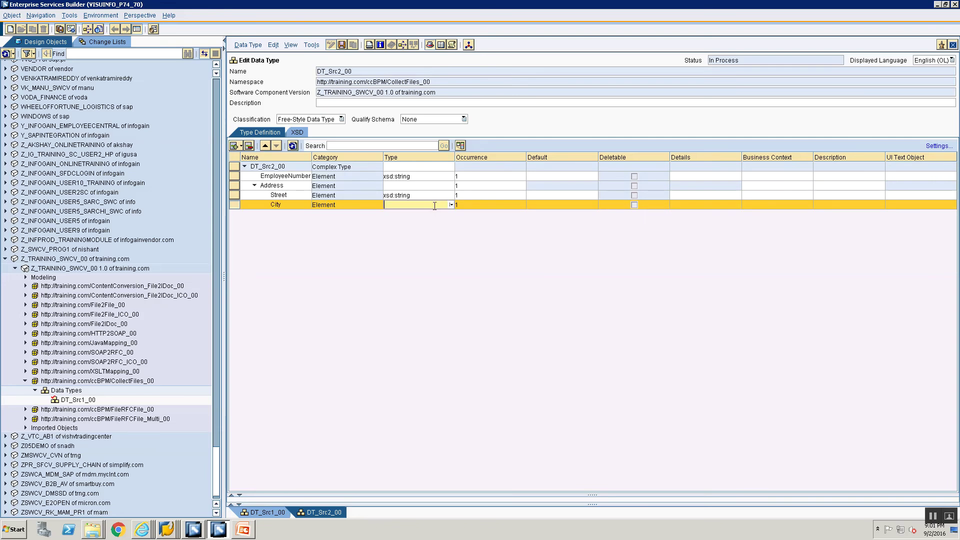
left_click(451, 205)
left_click(452, 212)
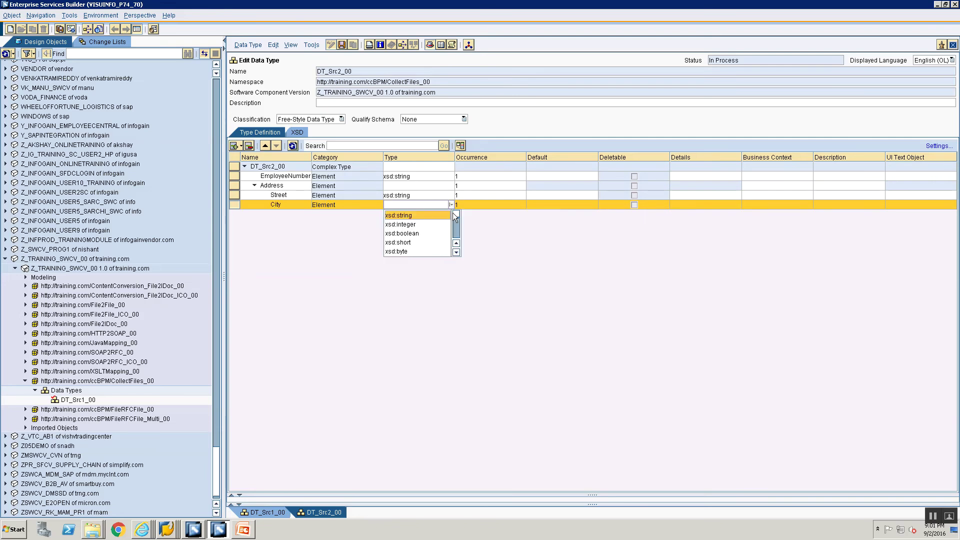
left_click(428, 215)
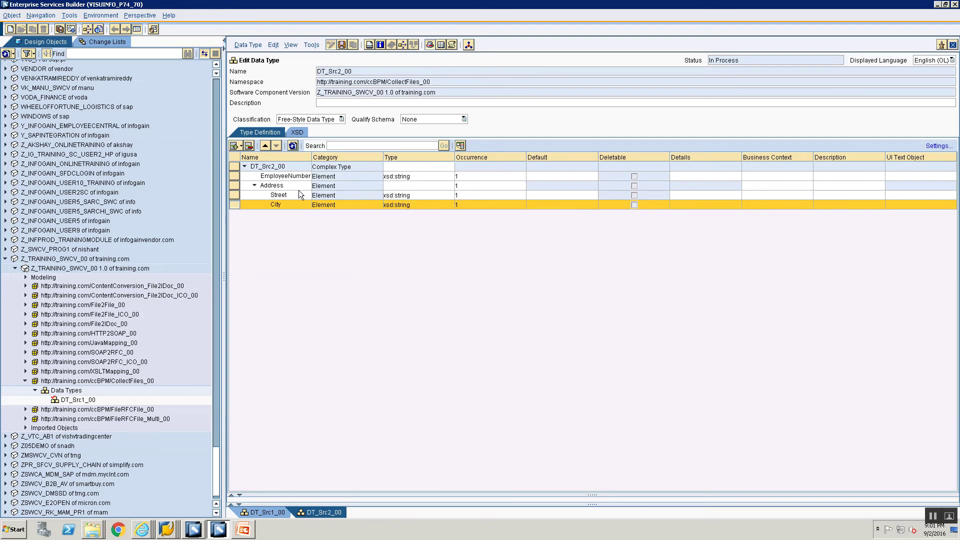
Step: Insert an element named PostalCode after City and set its type to xsd:string
left_click(241, 147)
left_click(243, 159)
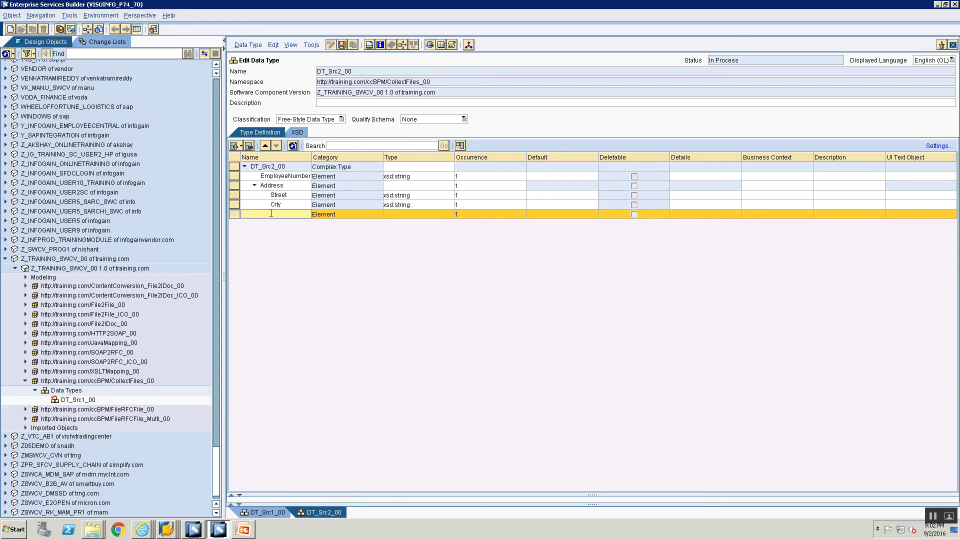
type("PostalCode")
left_click(390, 214)
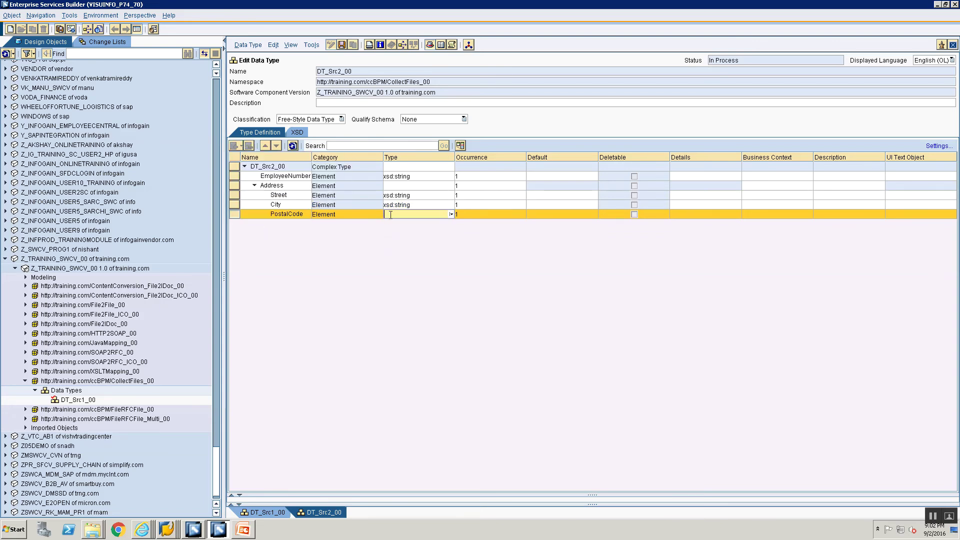
left_click(450, 214)
left_click(449, 226)
left_click(417, 229)
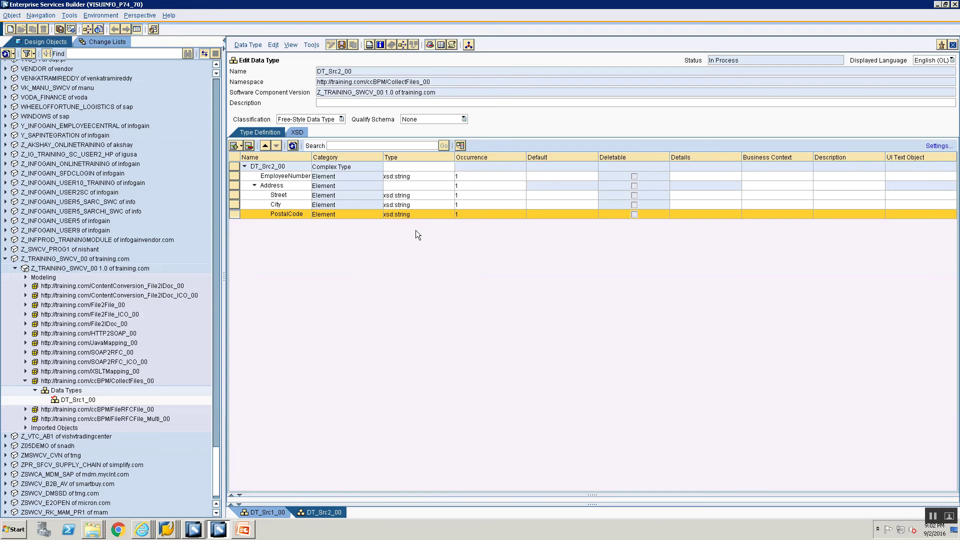
Step: Insert a Country element of type xsd:string after PostalCode and save the data type
left_click(240, 146)
left_click(242, 159)
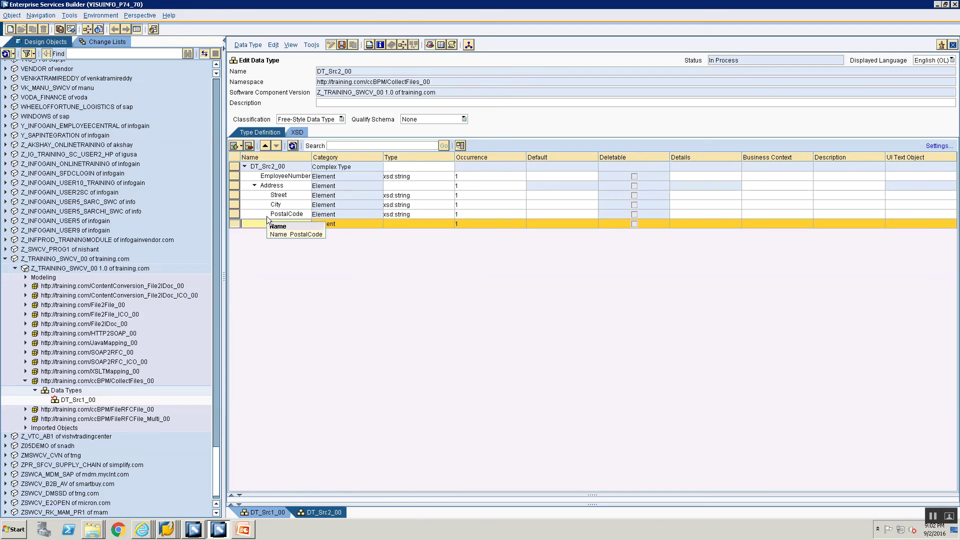
type("Country")
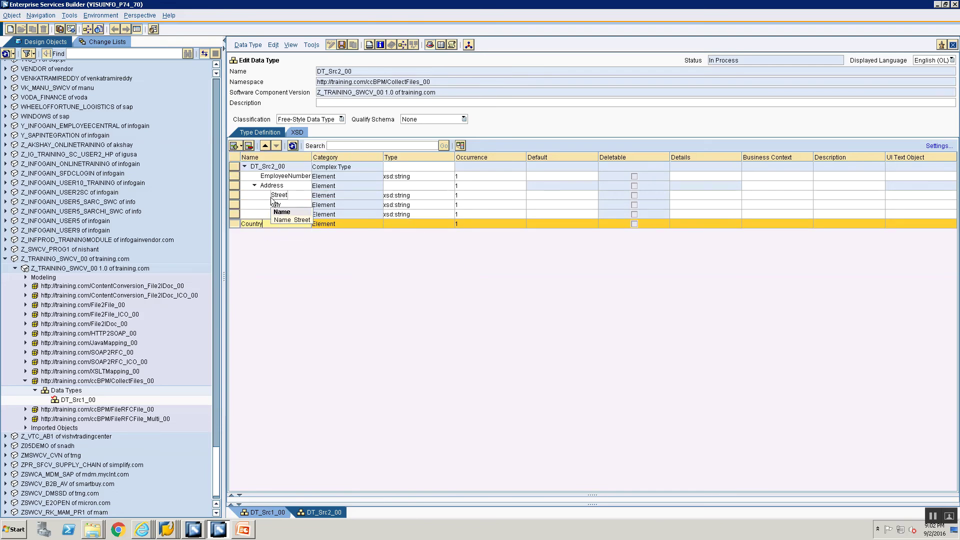
left_click(385, 222)
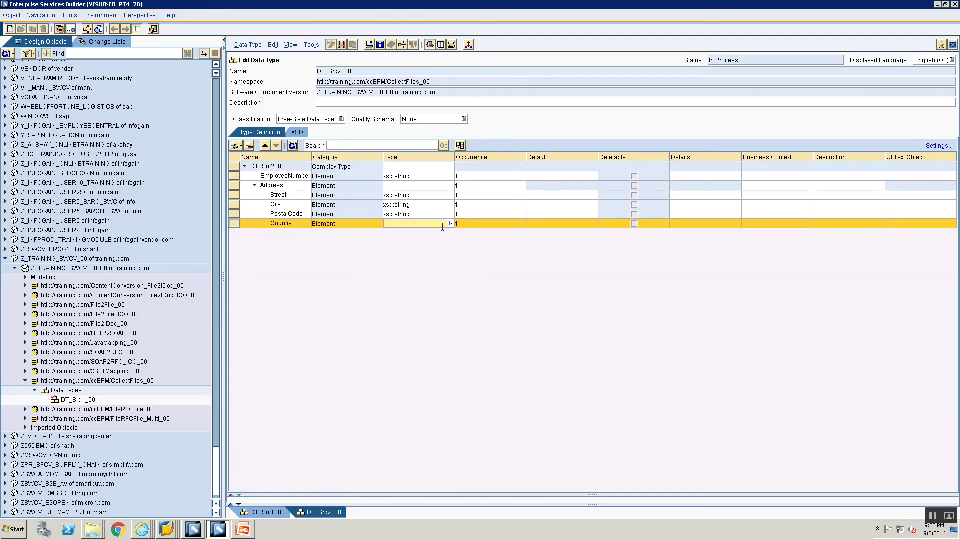
left_click(451, 224)
left_click(456, 236)
left_click(426, 234)
key("ctrl+s")
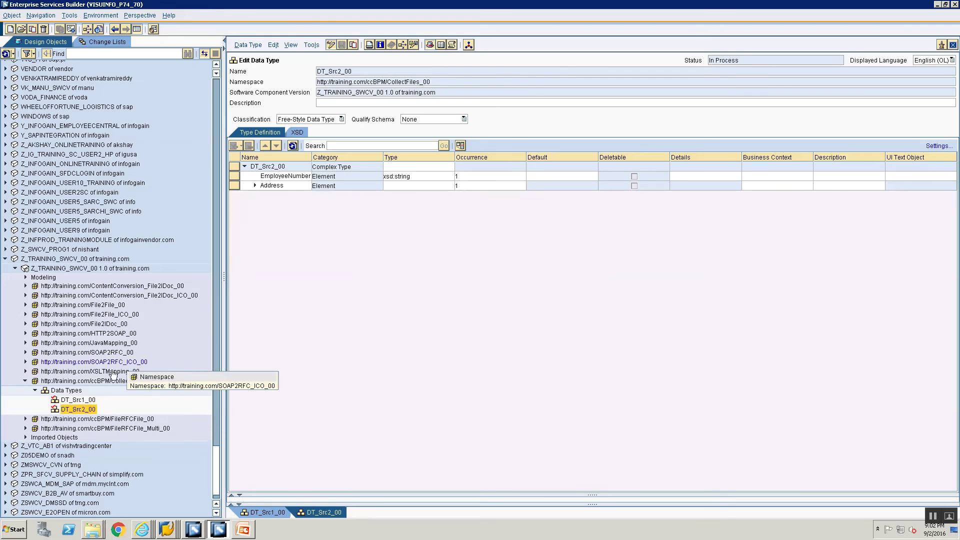
right_click(77, 391)
left_click(81, 397)
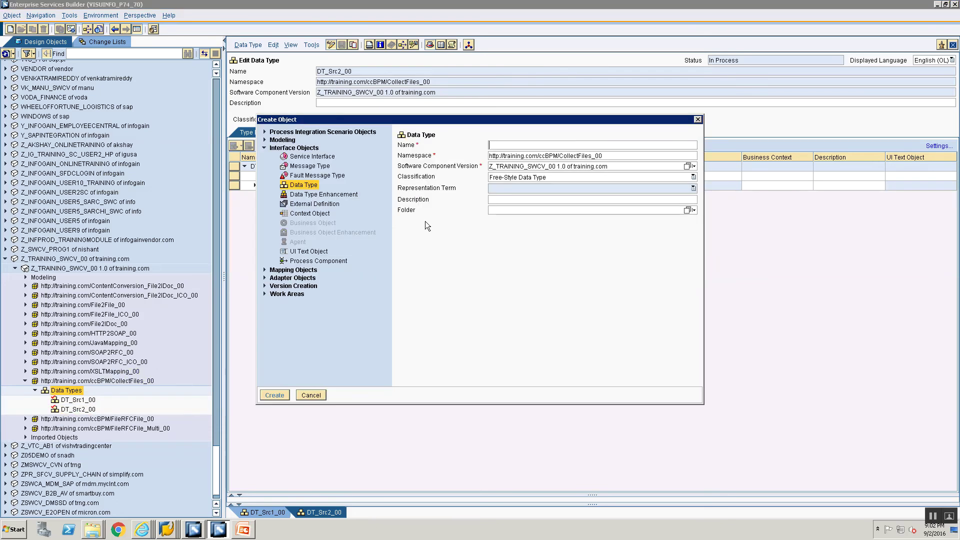
left_click(320, 166)
left_click(499, 145)
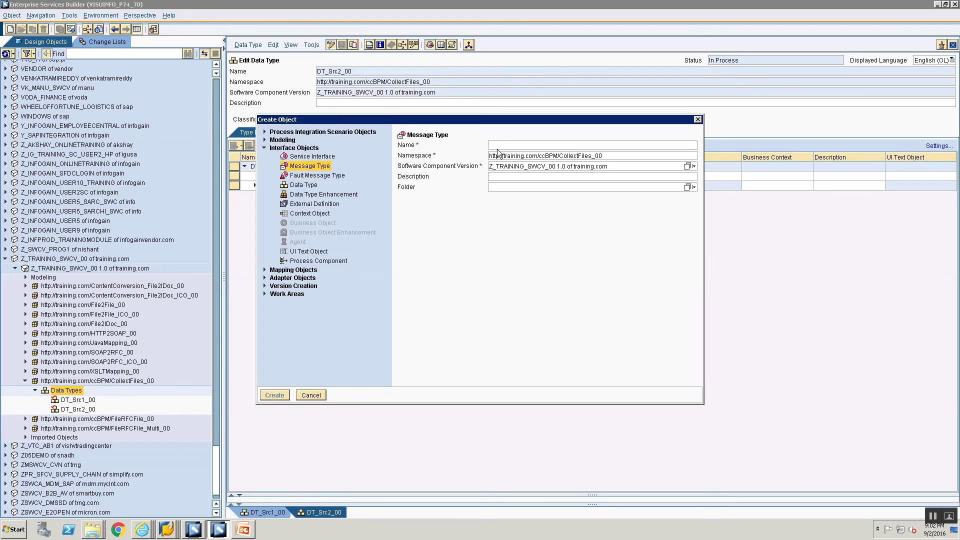
type("MT_Src1_")
key("Escape")
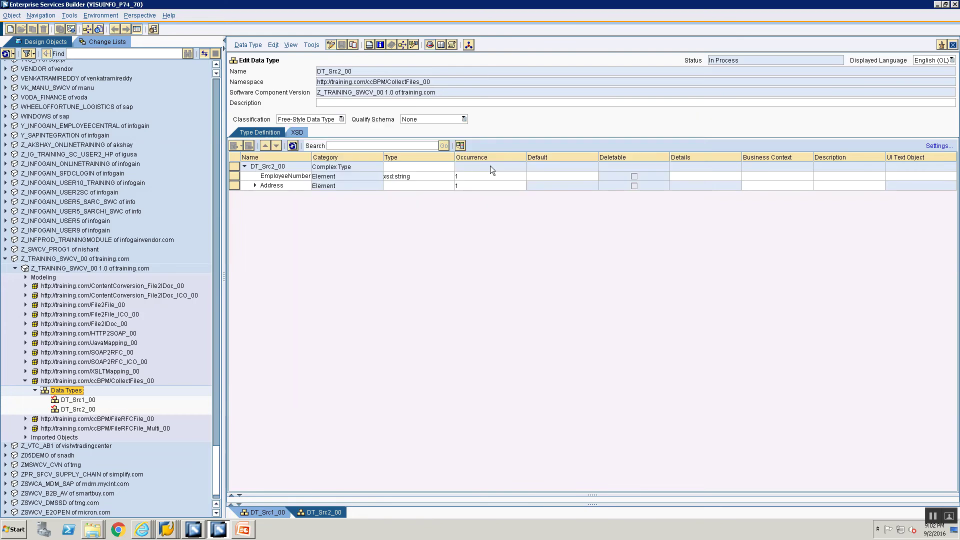
Step: Create a data type named DT_Tgt_00 in the ccBPM/CollectFiles_00 namespace
right_click(59, 391)
left_click(62, 395)
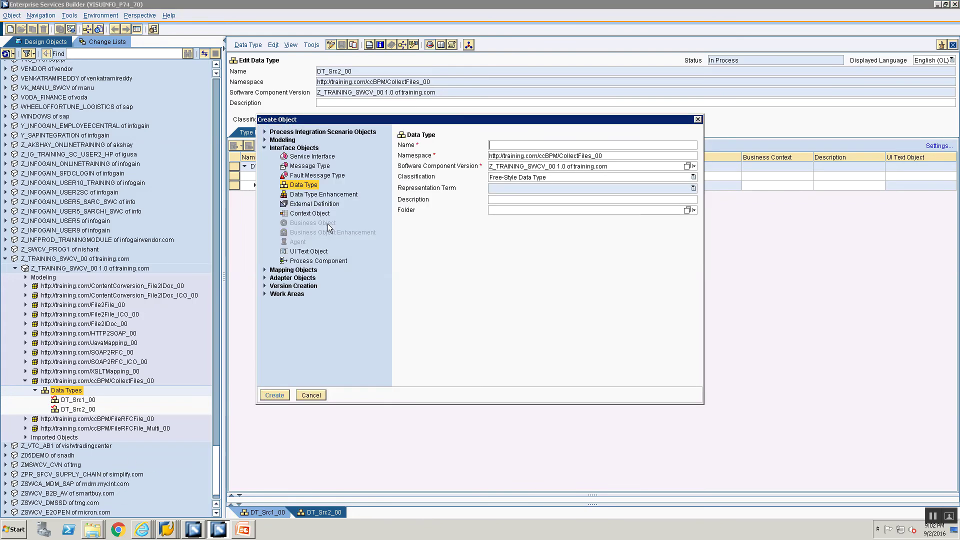
type("DT")
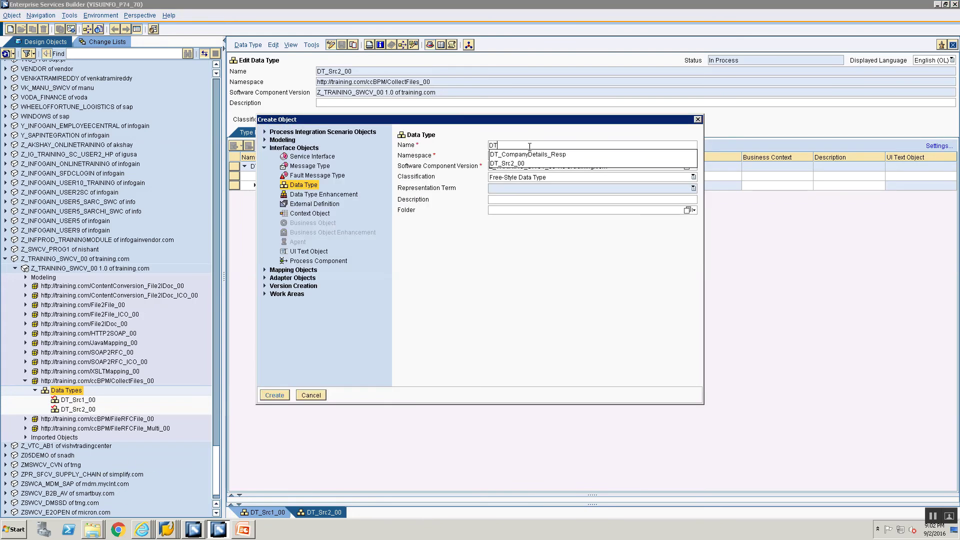
type("_Tgt_00")
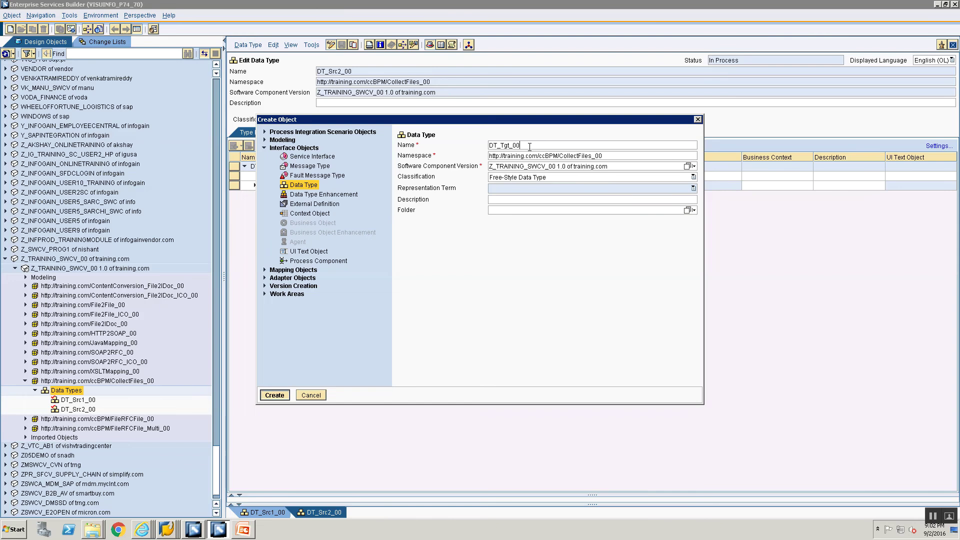
key("Return")
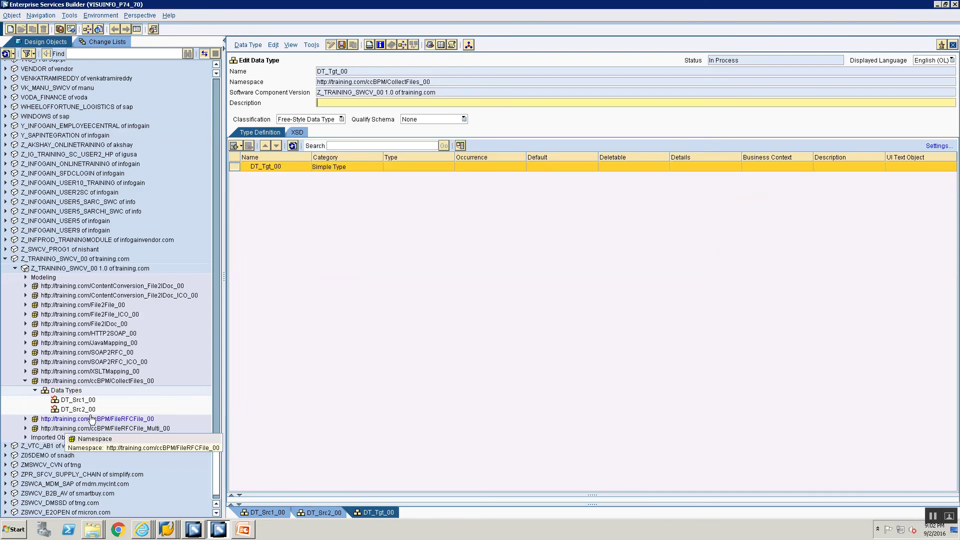
Step: Insert a subelement named EmployeeID under DT_Tgt_00 and set its type to xsd:string
left_click(241, 146)
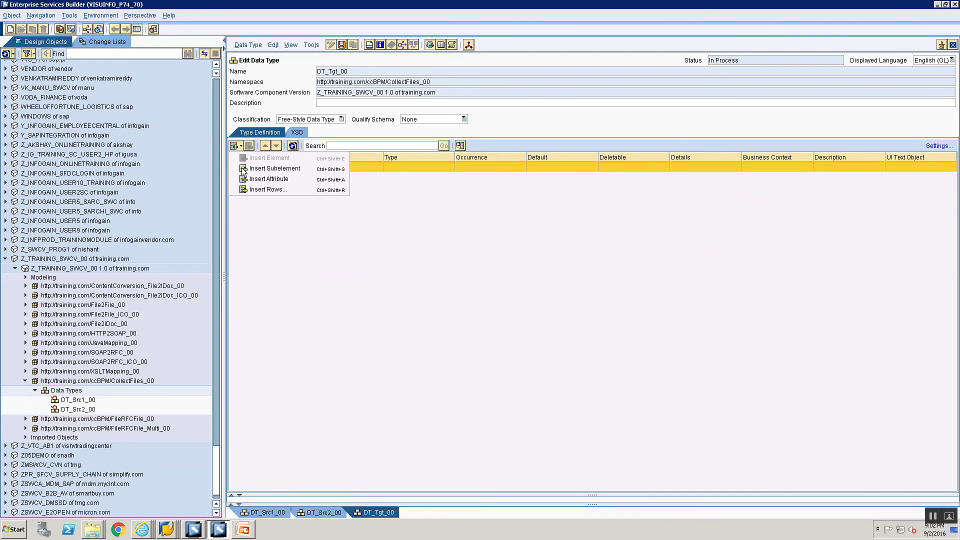
left_click(262, 169)
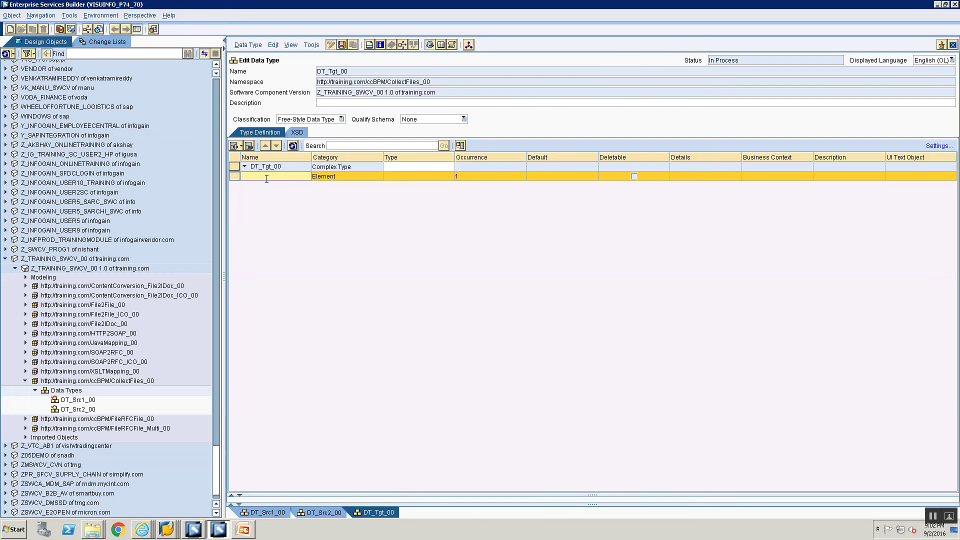
type("EMployeeID")
left_click(248, 176)
key("BackSpace")
type("m")
left_click(440, 176)
right_click(447, 180)
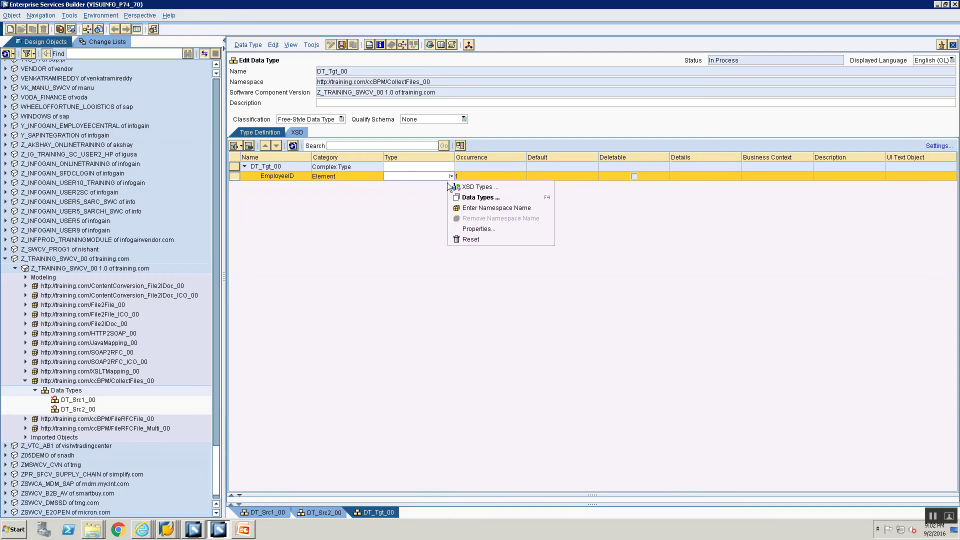
left_click(451, 176)
left_click(440, 185)
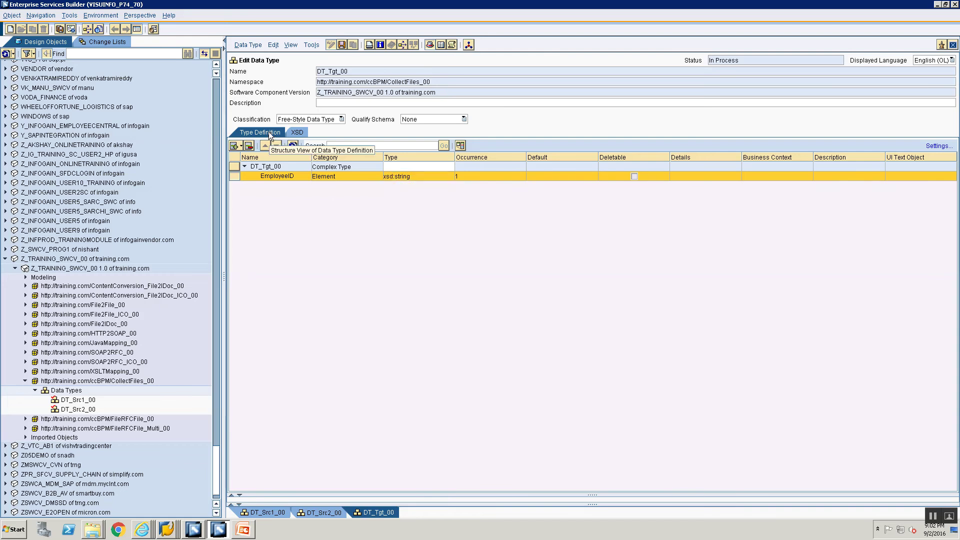
Step: Insert an element named Name after EmployeeID in DT_Tgt_00 and set its type to xsd:string
left_click(235, 146)
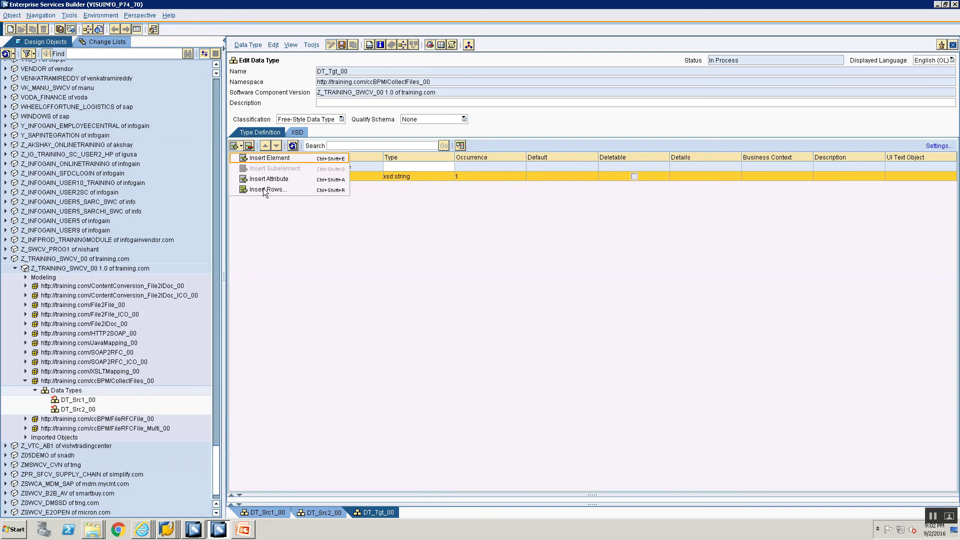
left_click(259, 159)
left_click(265, 186)
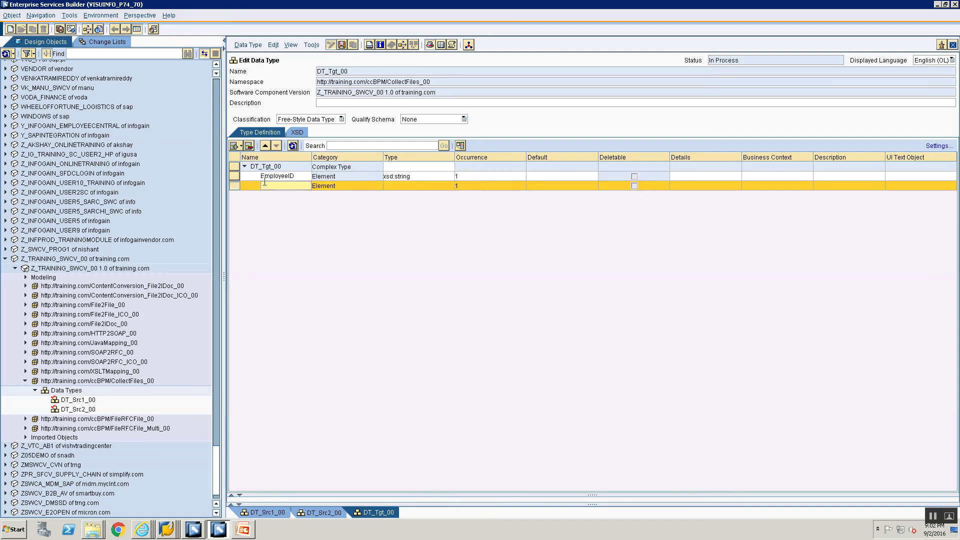
type("Name")
left_click(427, 188)
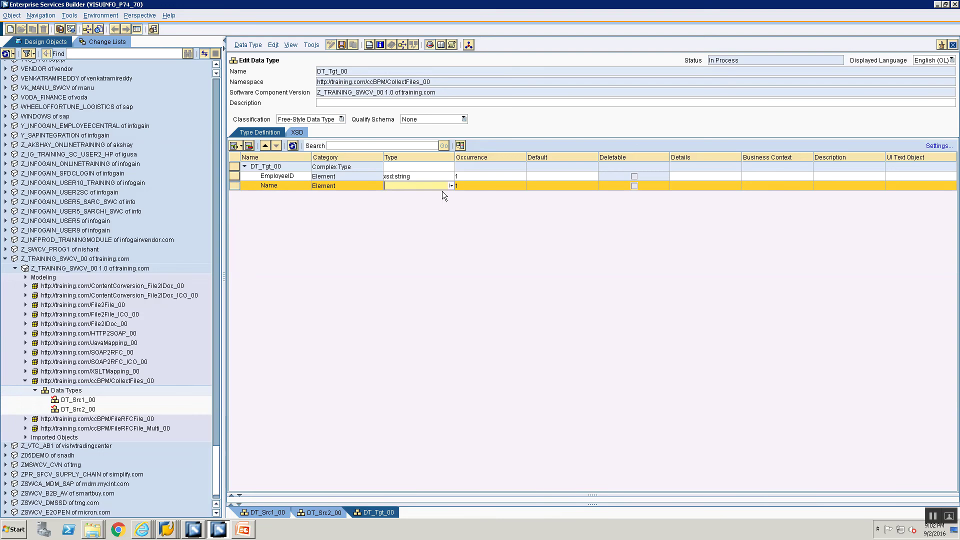
left_click(451, 184)
left_click(420, 195)
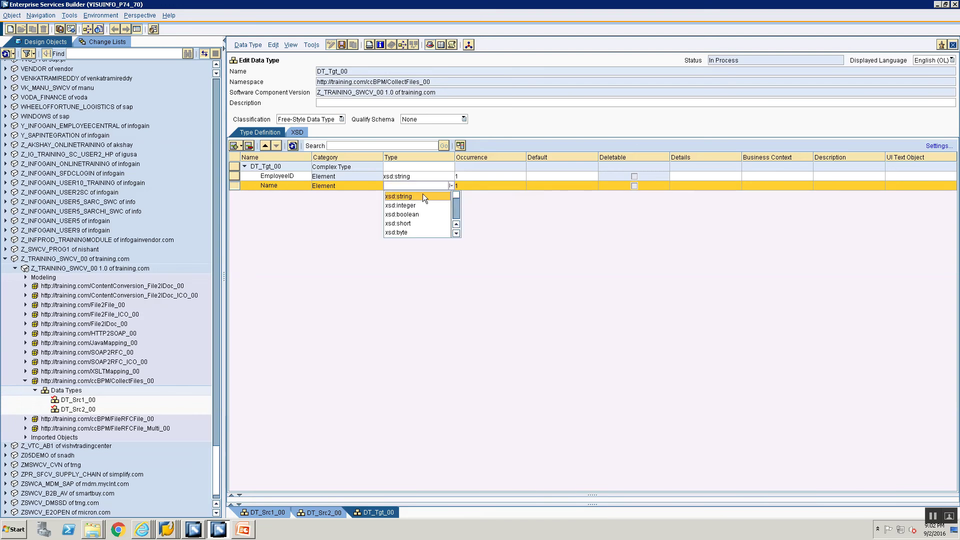
left_click(422, 196)
Step: Insert an element named Address after Name in DT_Tgt_00, set its type to xsd:string and save the data type
left_click(241, 145)
left_click(258, 194)
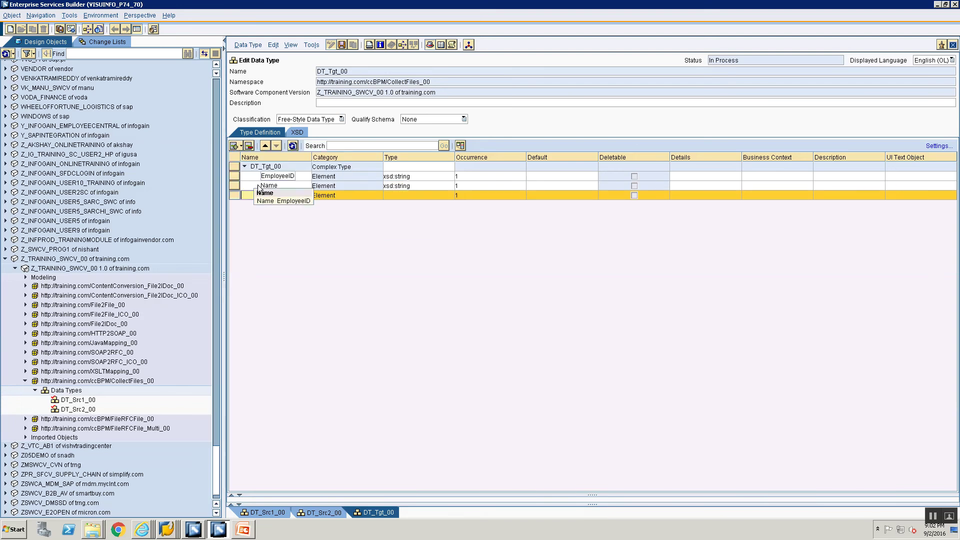
type("Address")
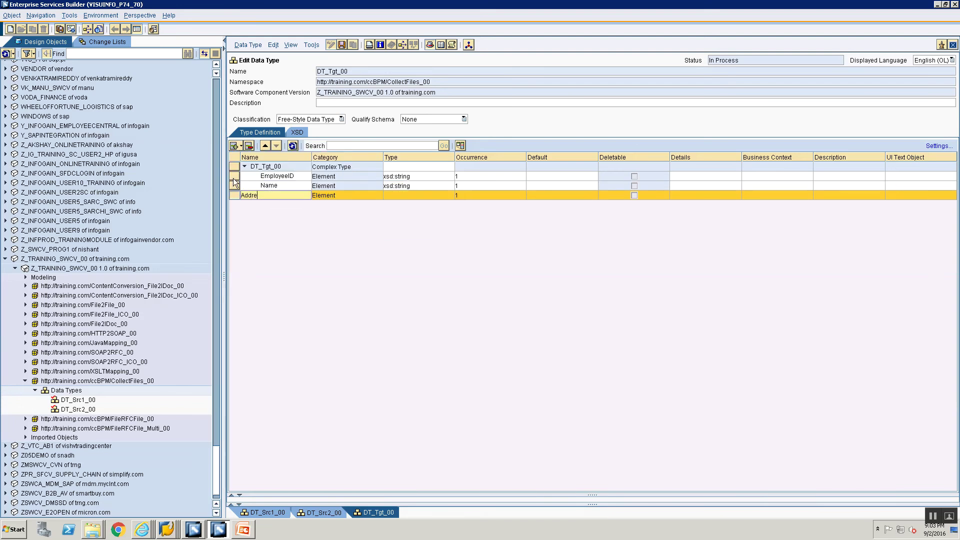
left_click(445, 197)
left_click(451, 197)
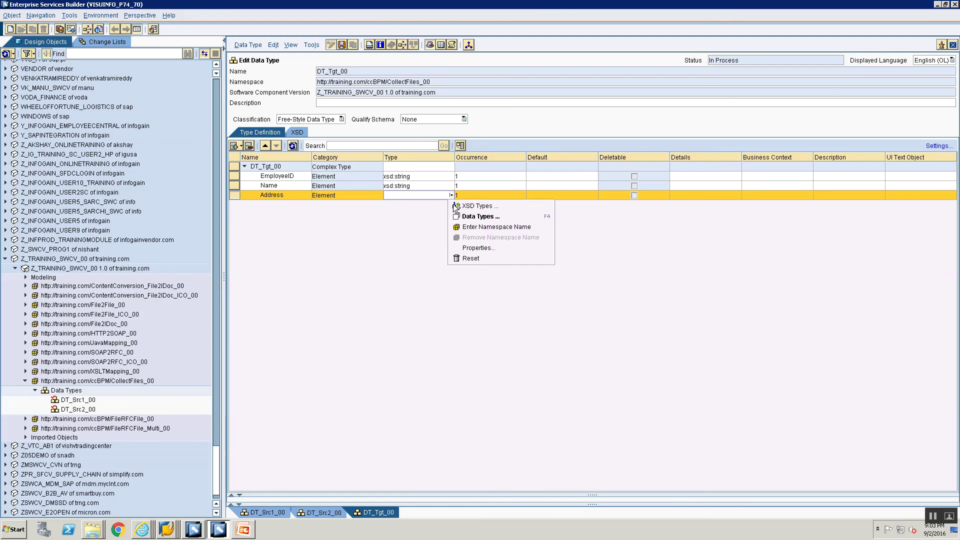
left_click(453, 205)
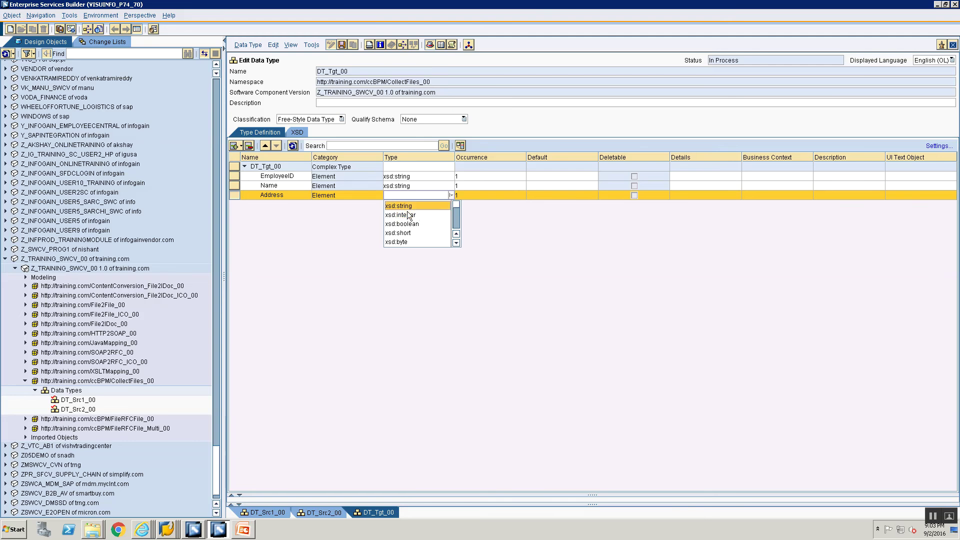
left_click(413, 207)
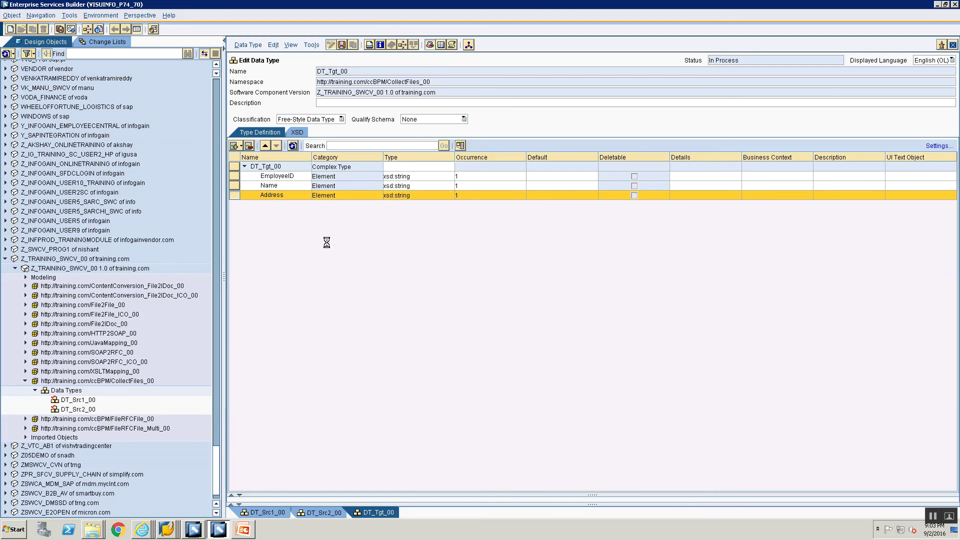
Step: Create a message type named MT_Src1_00 in the ccBPM/CollectFiles_00 namespace
right_click(77, 391)
left_click(88, 398)
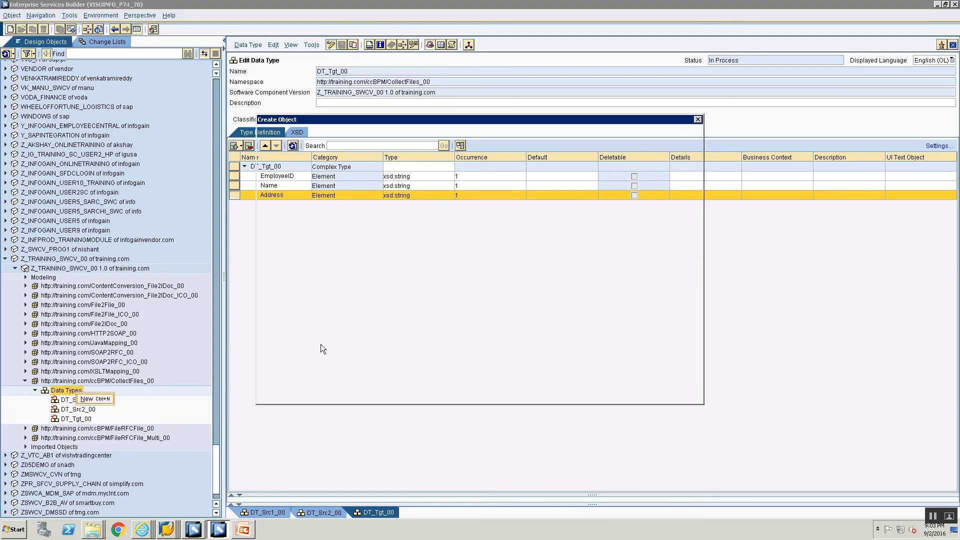
left_click(309, 165)
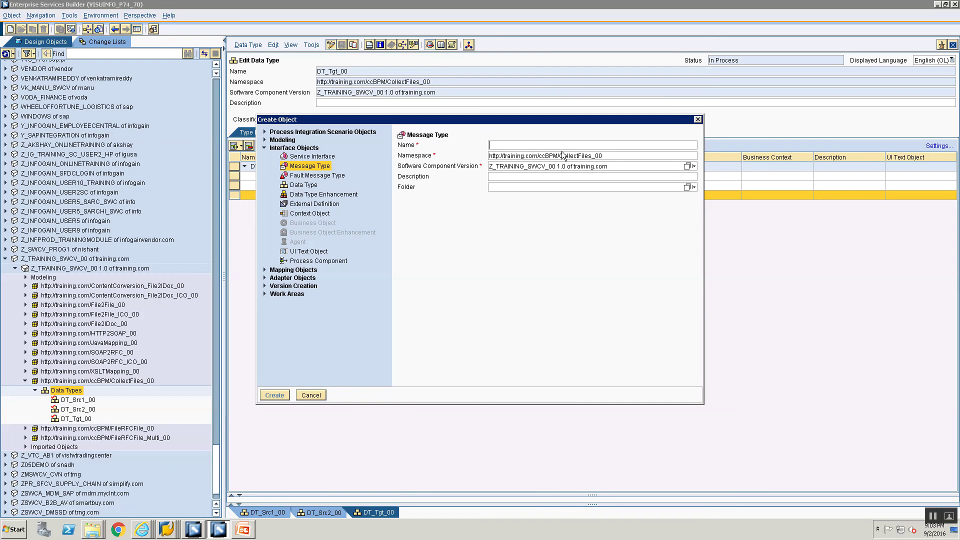
type("MT_Src1_00")
key("Return")
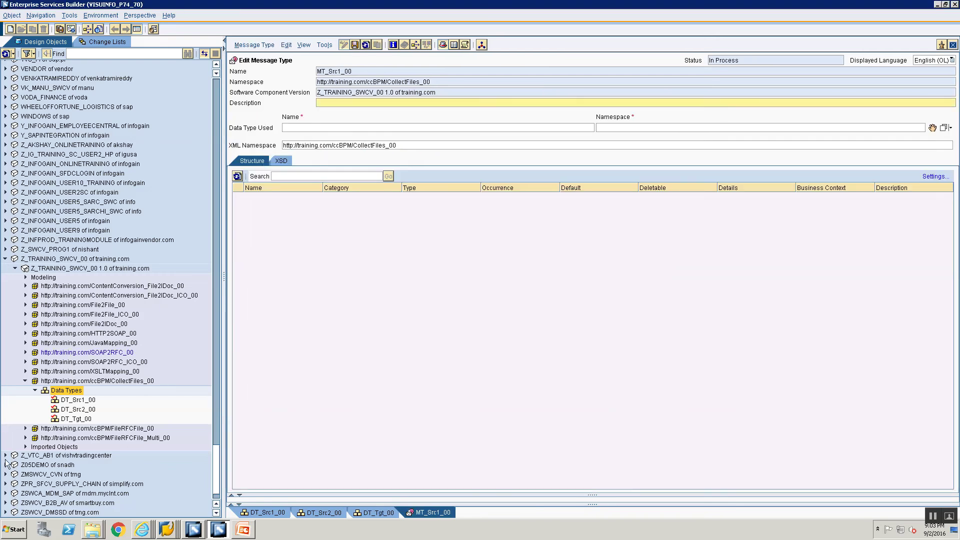
Step: Assign DT_Src1_00 as the data type used by MT_Src1_00 and save the message type
left_click_drag(65, 404, 709, 236)
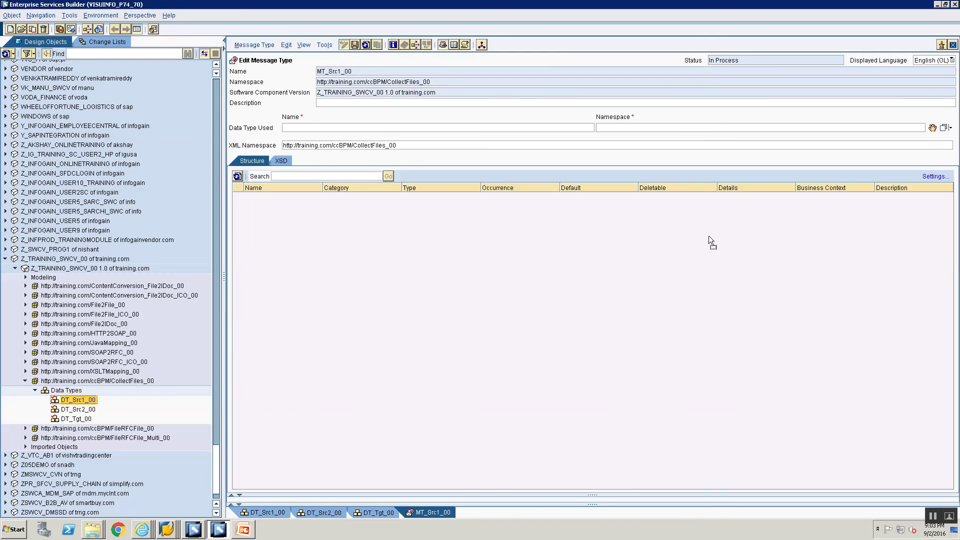
left_click_drag(900, 145, 932, 131)
left_click_drag(931, 131, 932, 129)
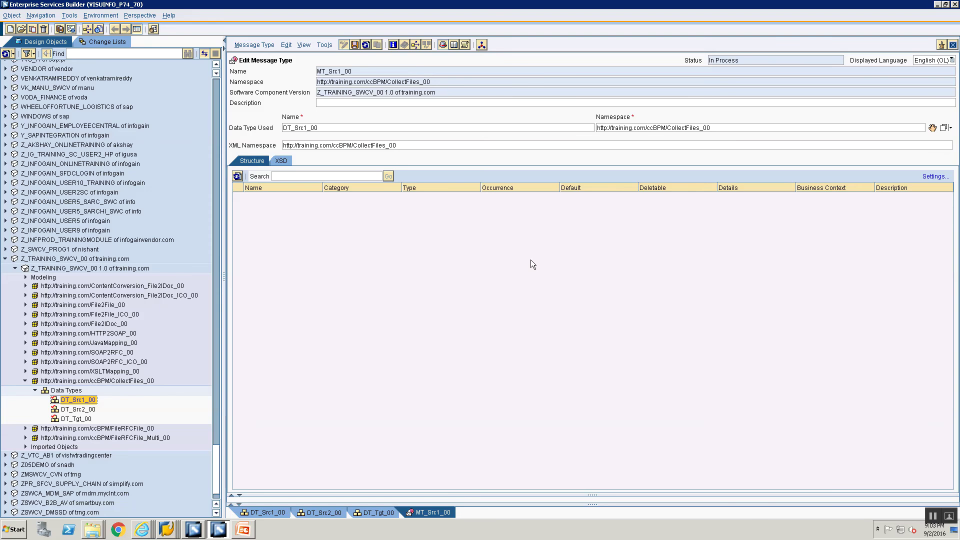
key("ctrl+s")
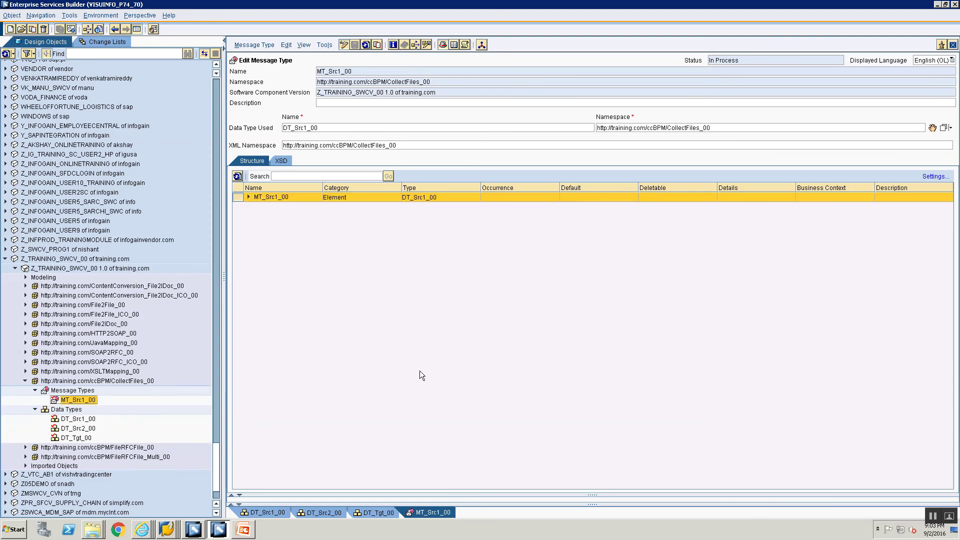
Step: Create a message type named MT_Src2_00 in the same namespace, assign data type DT_Src2_00 to it and save
left_click(67, 390)
right_click(82, 395)
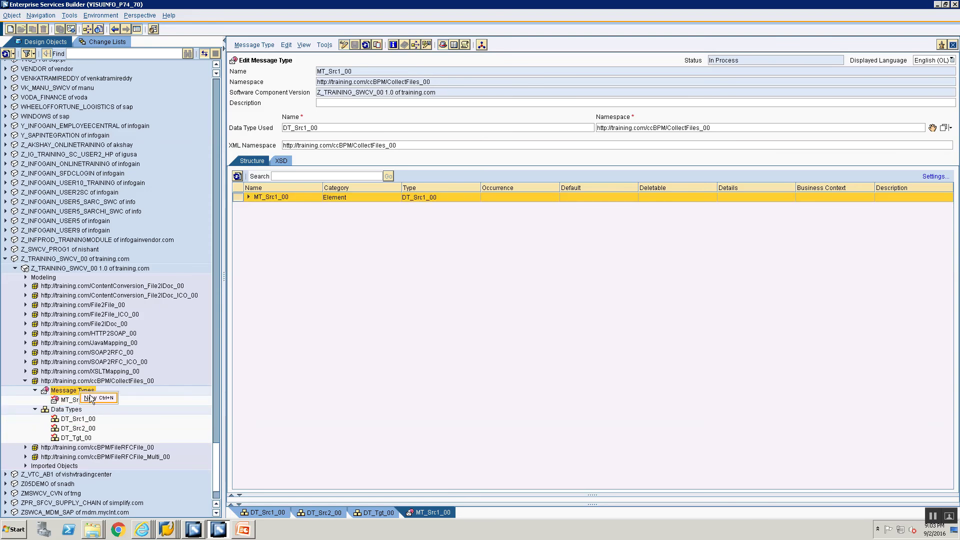
left_click(98, 400)
type("MT_Src2_00")
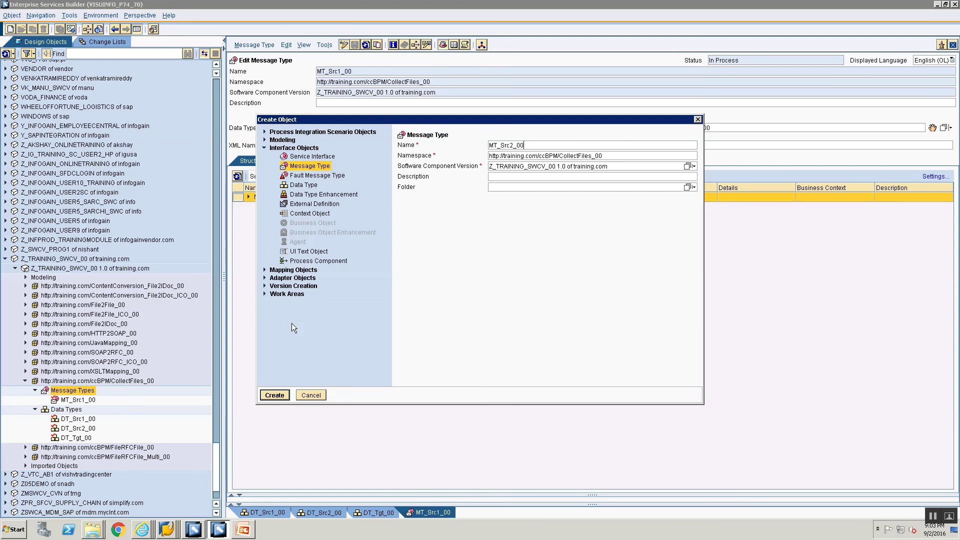
key("Return")
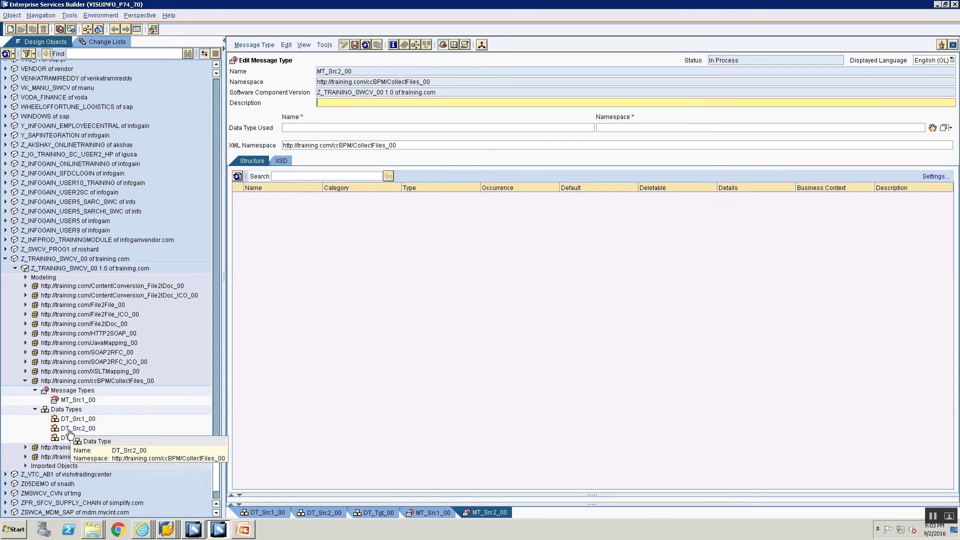
left_click_drag(70, 433, 933, 128)
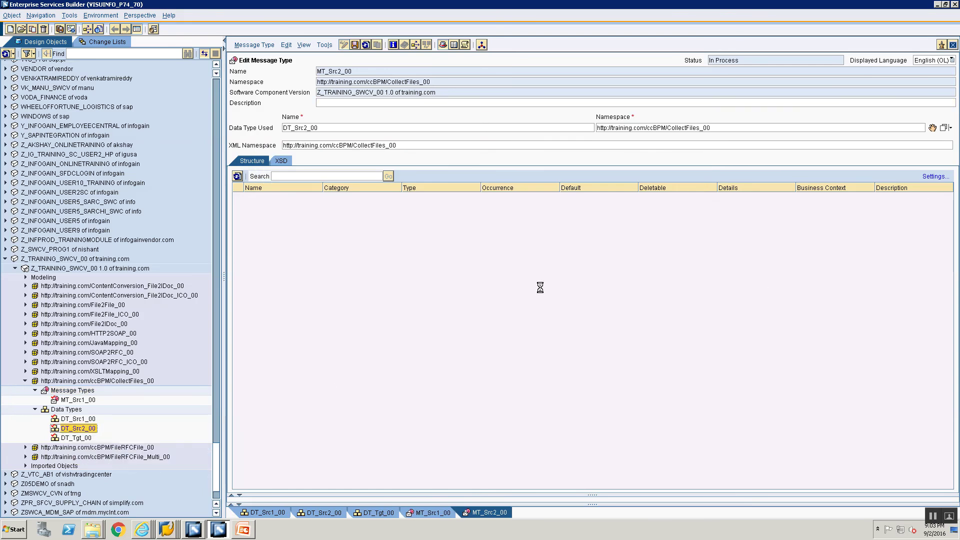
Step: Create a message type named MT_Tgt_00 in the same namespace, assign data type DT_Tgt_00 to it and save
right_click(58, 391)
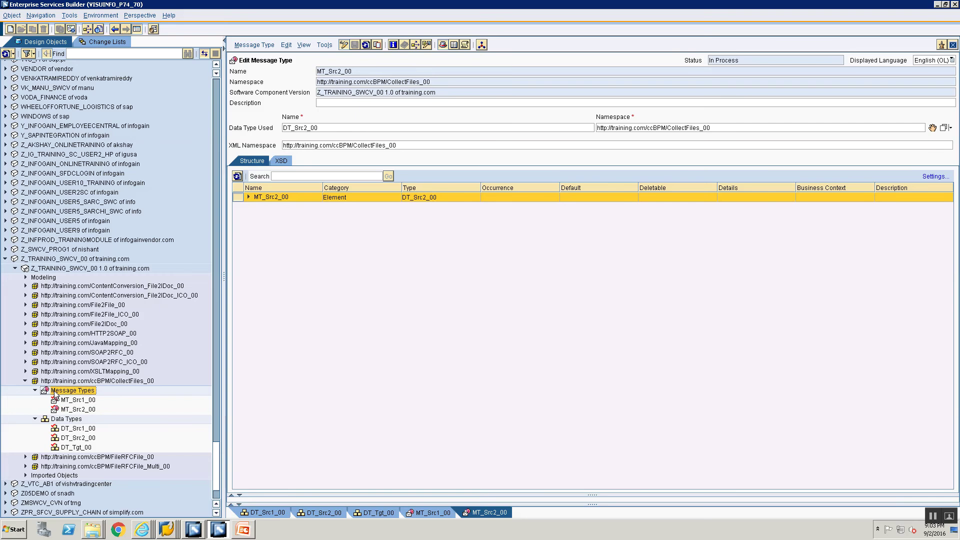
left_click(73, 396)
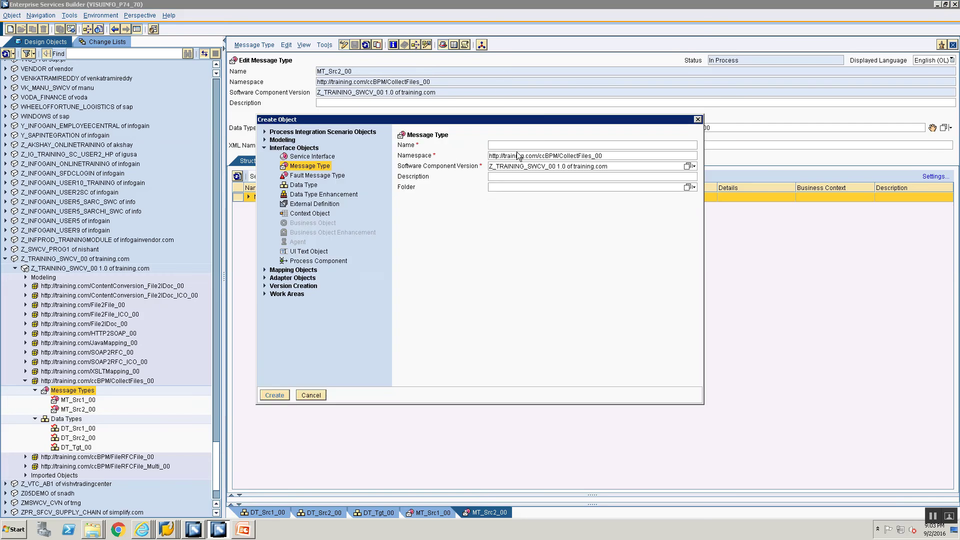
type("MT_")
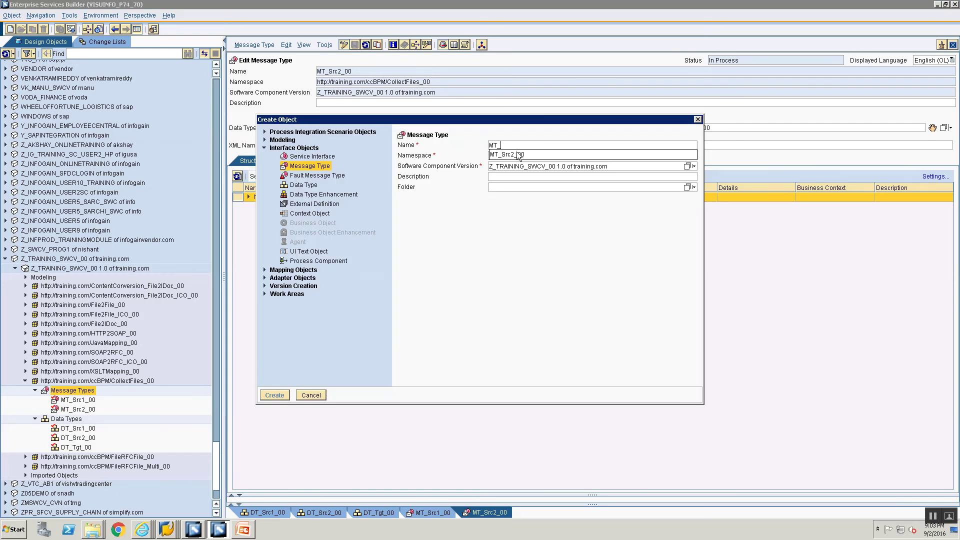
type("SrTgt_00")
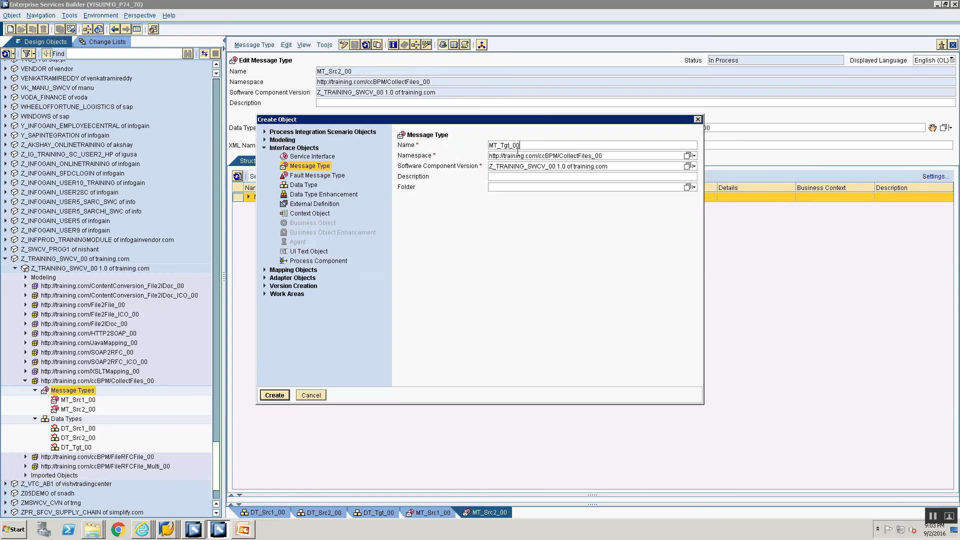
key("Return")
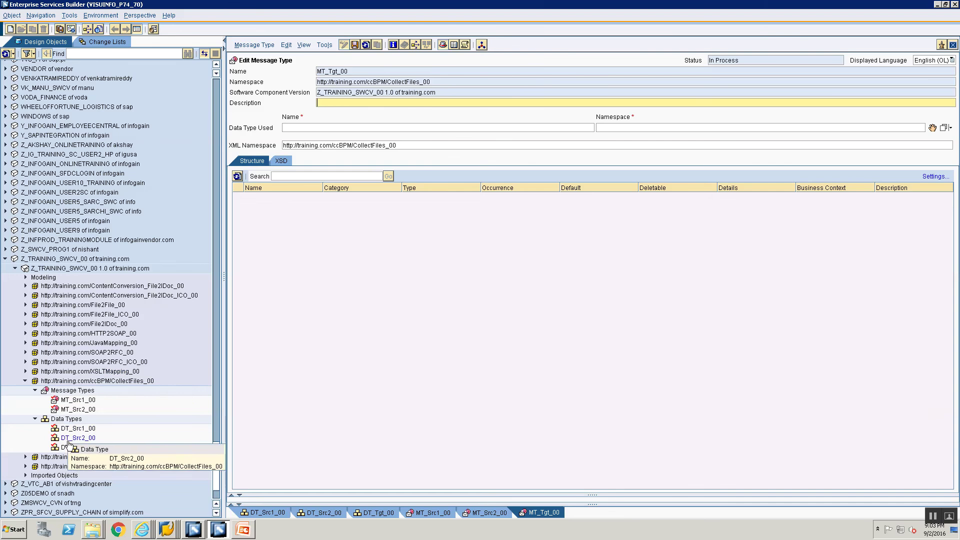
left_click_drag(70, 447, 933, 128)
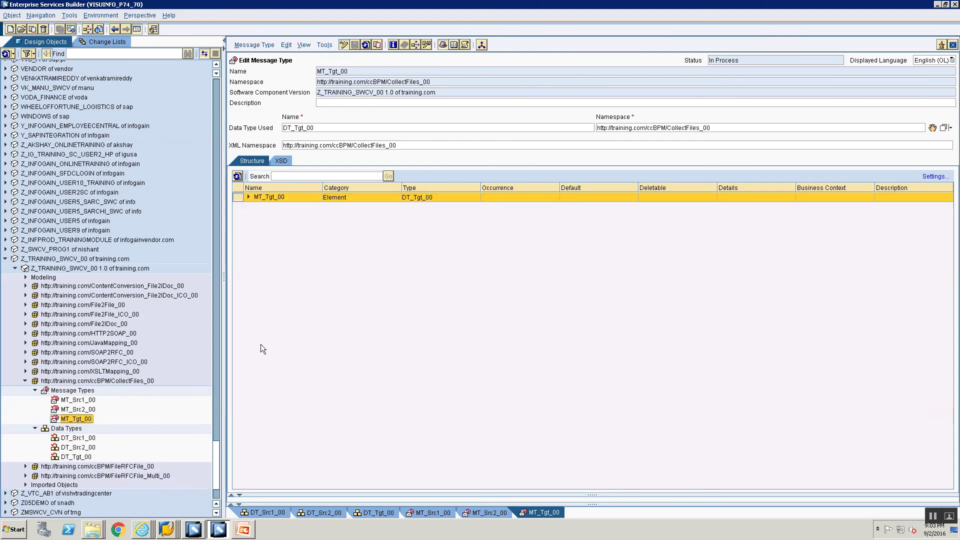
Step: Create an outbound asynchronous service interface named SIOA_Src1_00 with MT_Src1_00 as its request message and save it
left_click(58, 393)
right_click(59, 392)
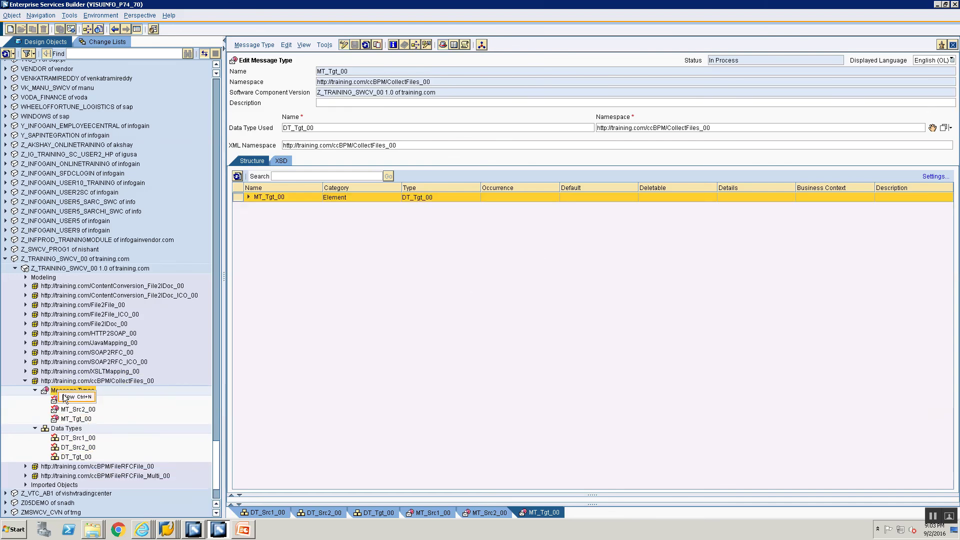
left_click(70, 397)
left_click(311, 157)
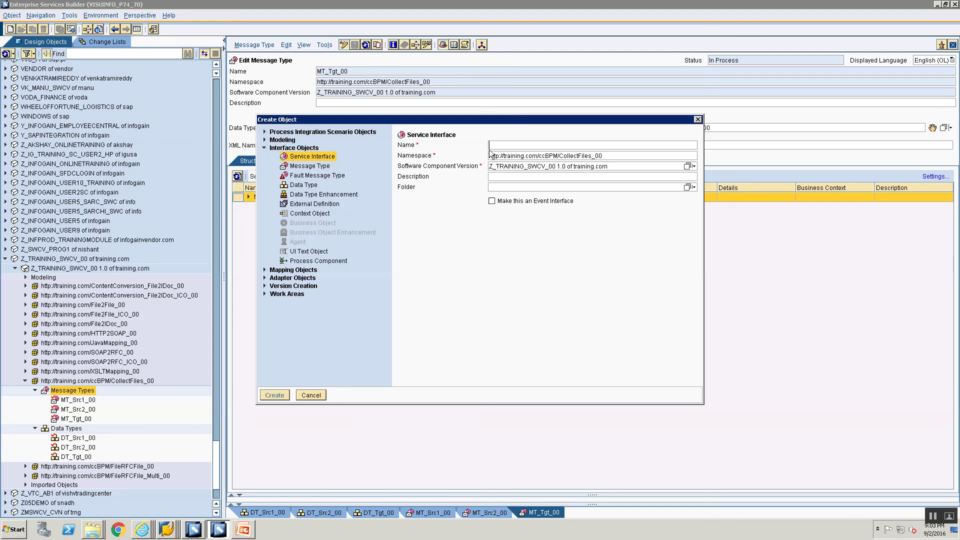
left_click(495, 145)
type("SIOA_Src1_00")
key("Return")
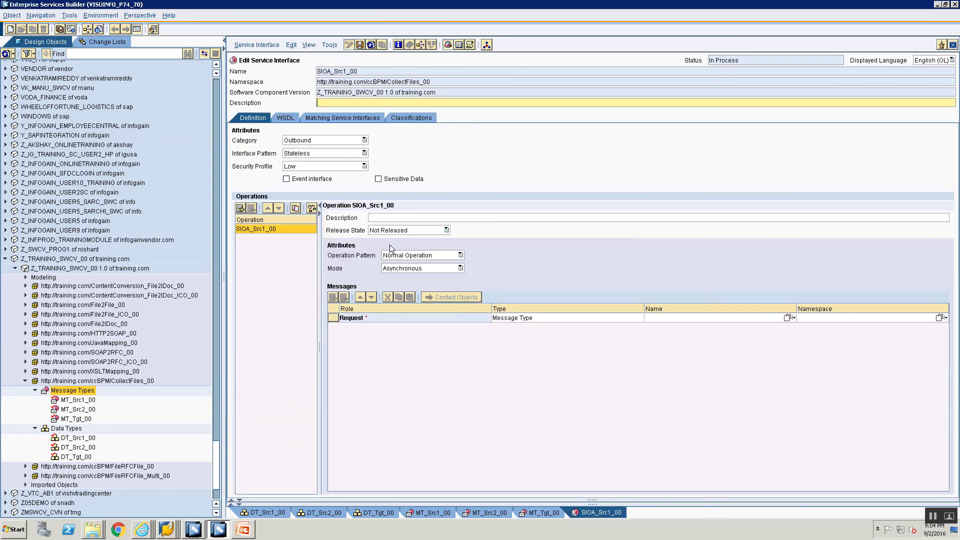
left_click_drag(76, 400, 516, 316)
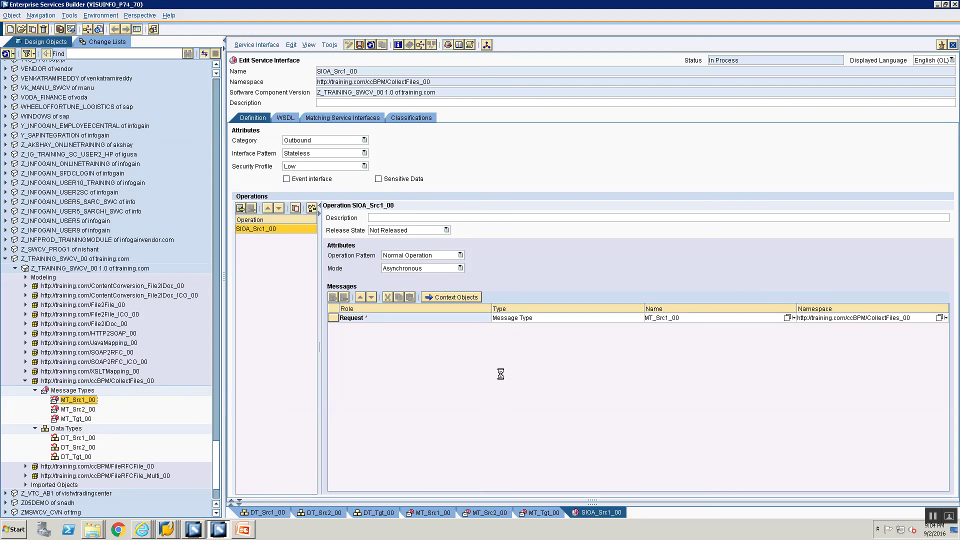
Step: Create a service interface named SIAA_Src1_00 in the ccBPM/CollectFiles_00 namespace
left_click(77, 391)
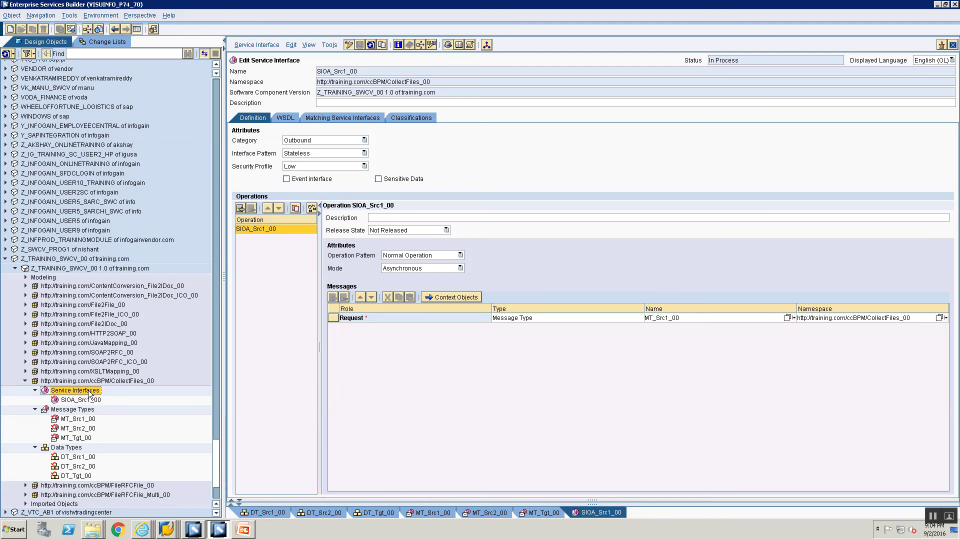
right_click(89, 392)
left_click(99, 396)
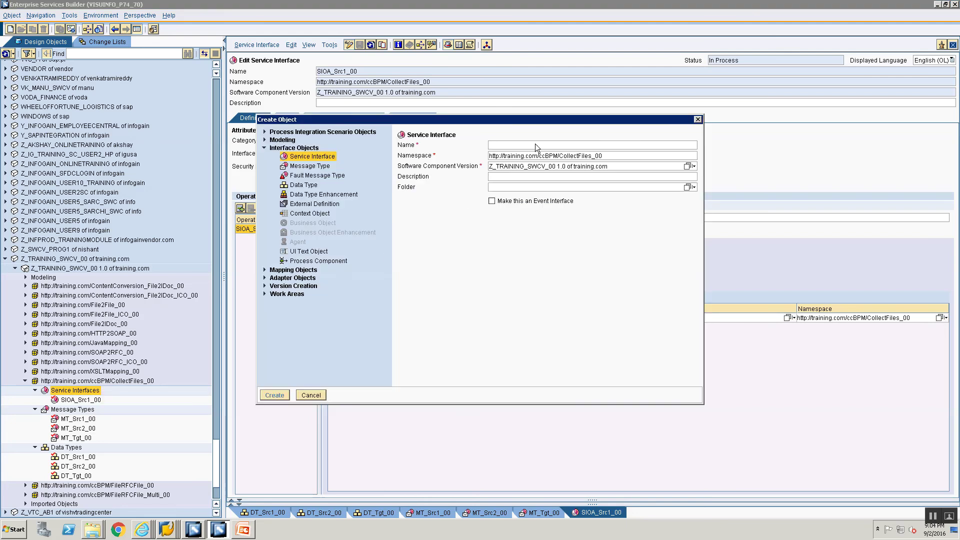
type("SIOA")
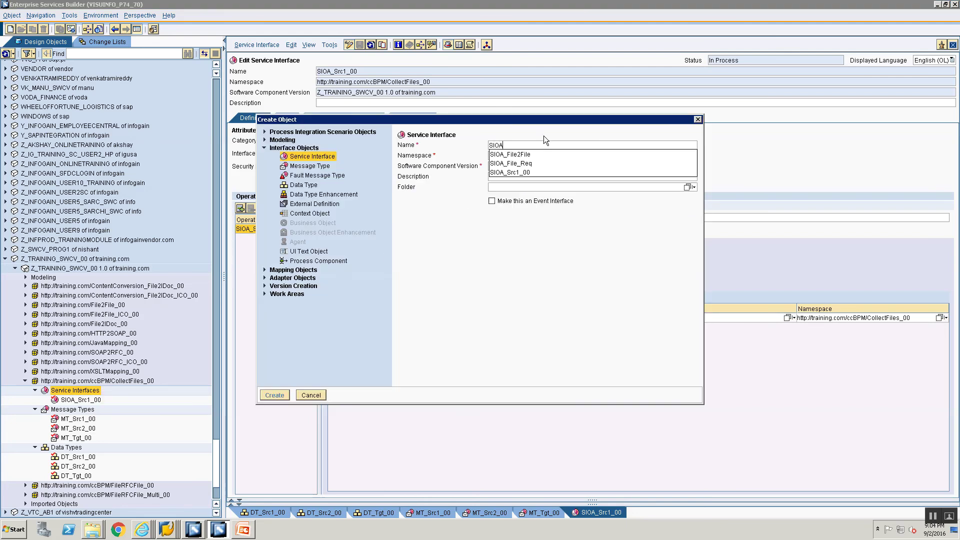
type("_")
key("BackSpace")
key("BackSpace")
key("BackSpace")
type("AA_")
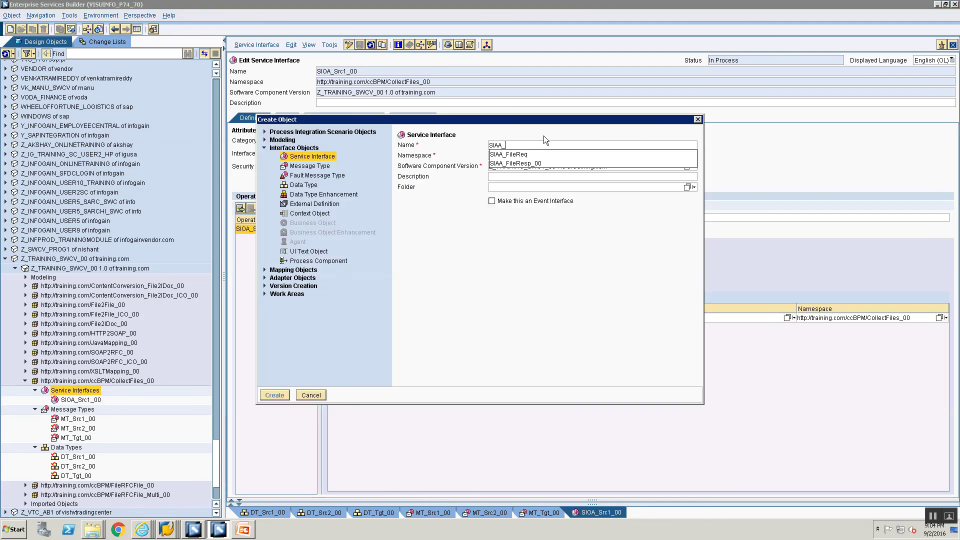
type("Src1_00")
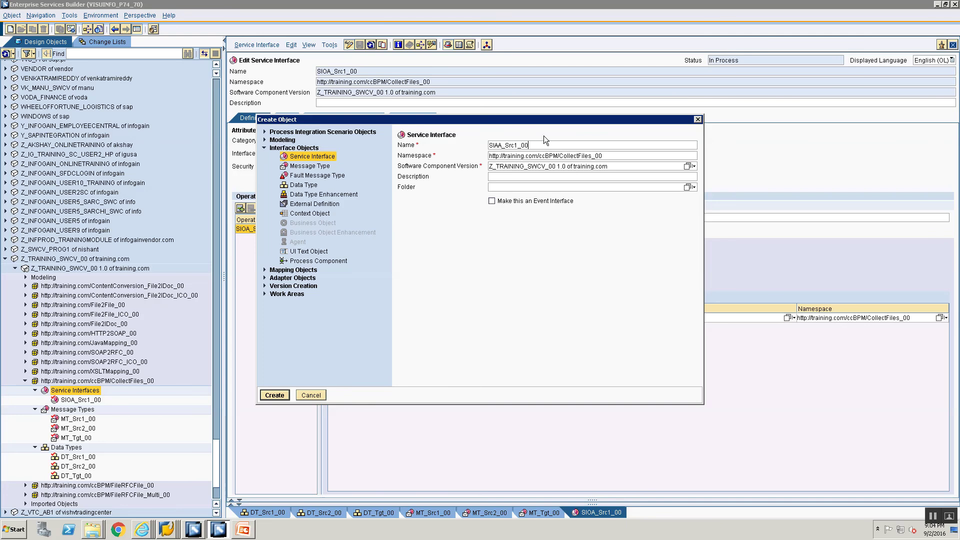
key("Return")
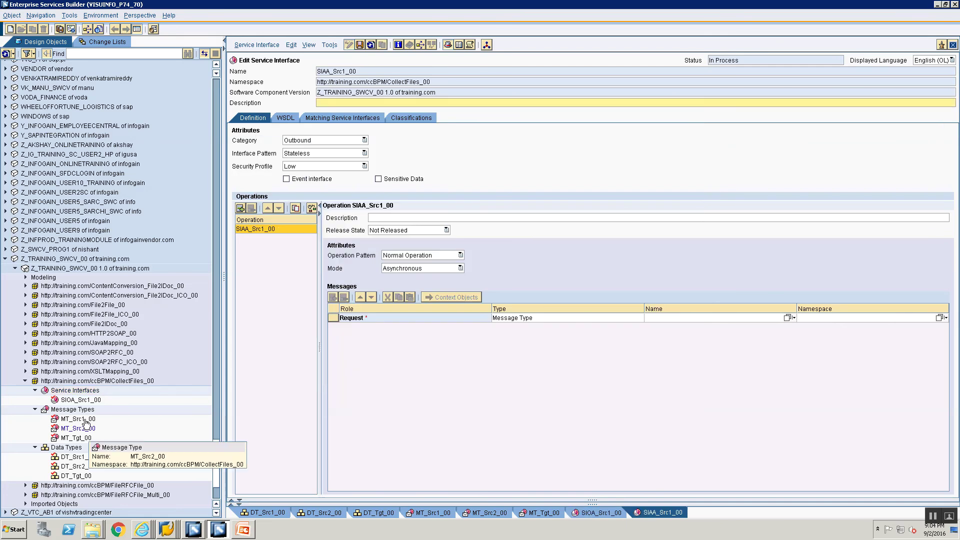
Step: Set the category of SIAA_Src1_00 to Abstract, assign MT_Src1_00 as its request message and save the interface
left_click_drag(78, 419, 544, 314)
left_click_drag(370, 320, 383, 321)
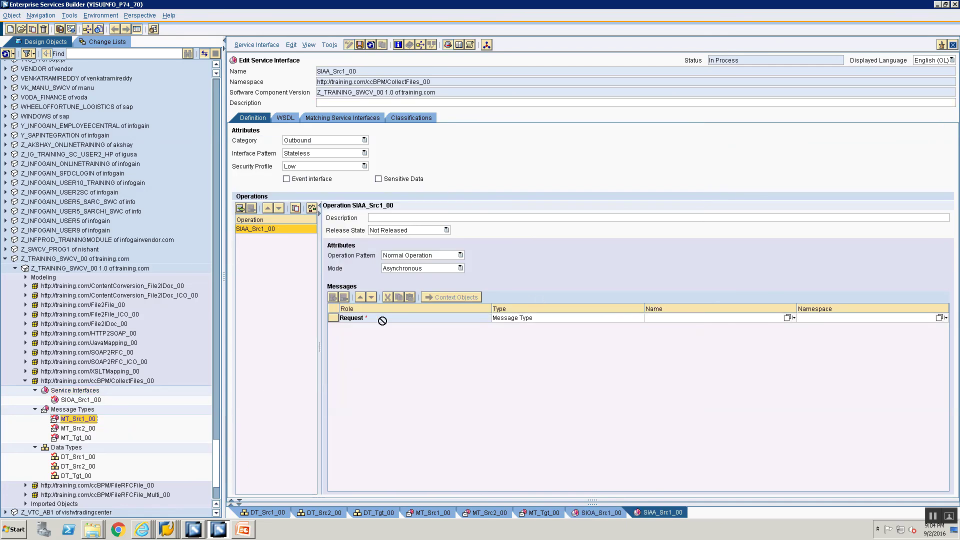
left_click(319, 142)
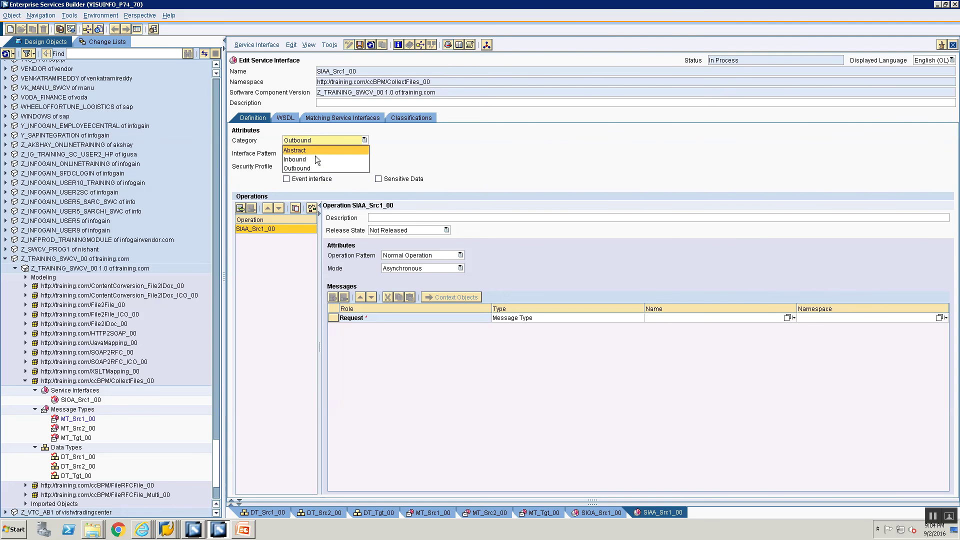
left_click(313, 151)
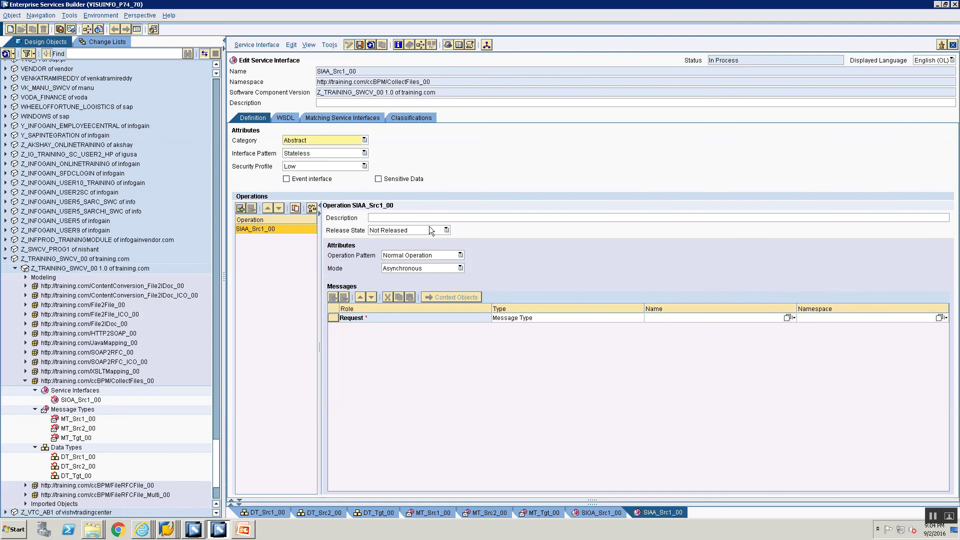
left_click_drag(77, 419, 517, 317)
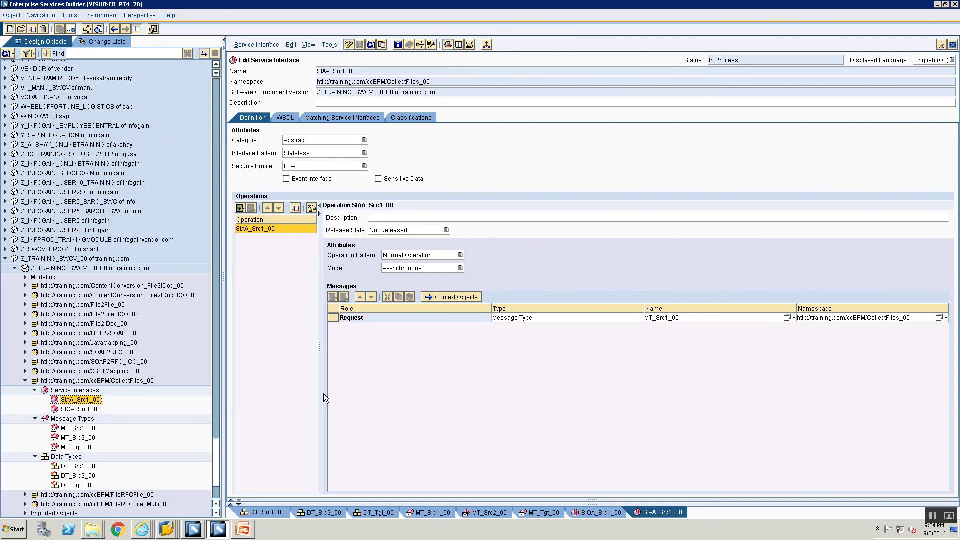
Step: Create an outbound asynchronous service interface named SIOA_Src2_00 in ccBPM/CollectFiles_00, assign MT_Src1_00 as its request message and save it
right_click(78, 392)
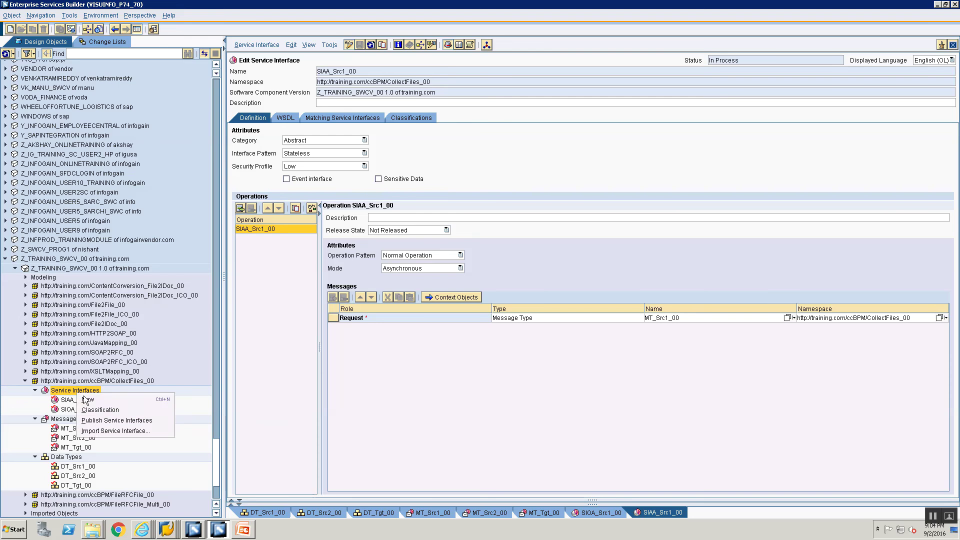
left_click(88, 400)
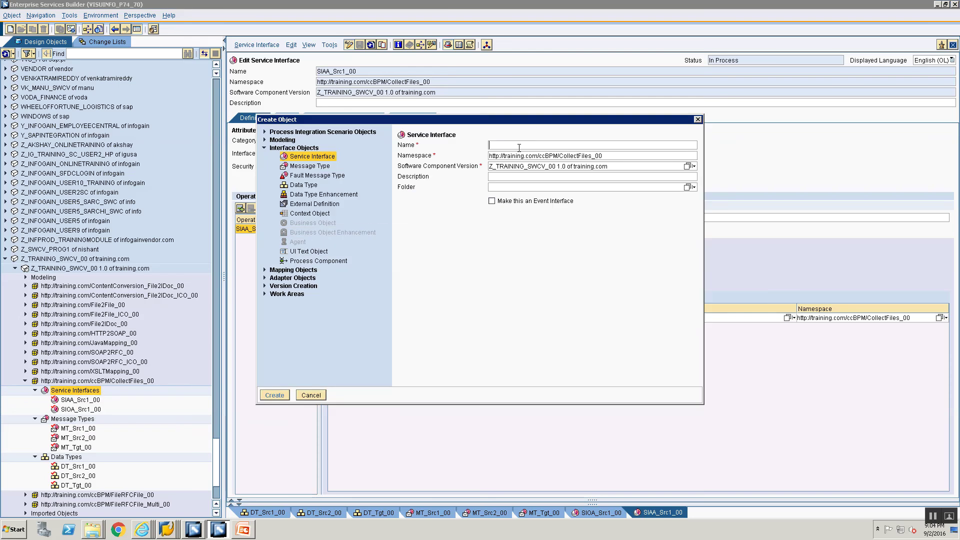
type("SIOA")
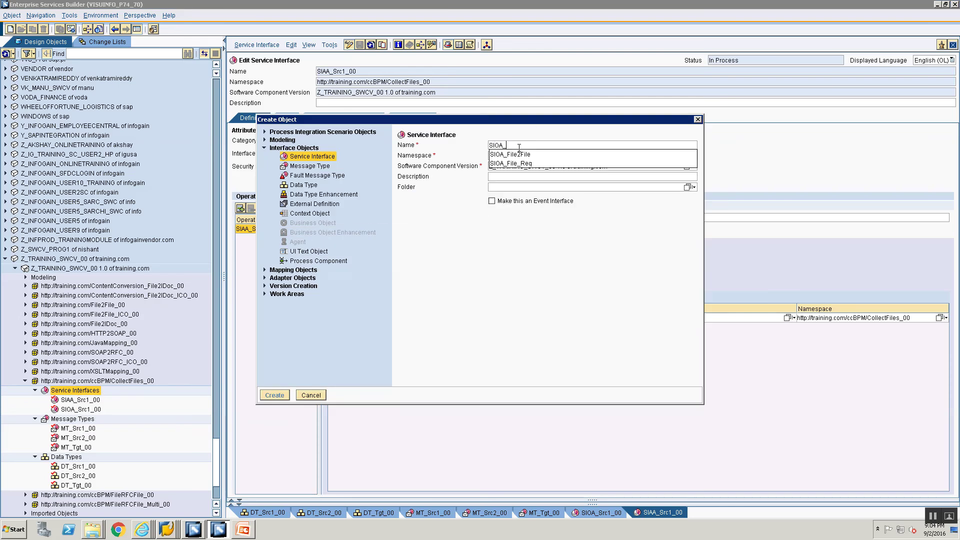
type("_Src2")
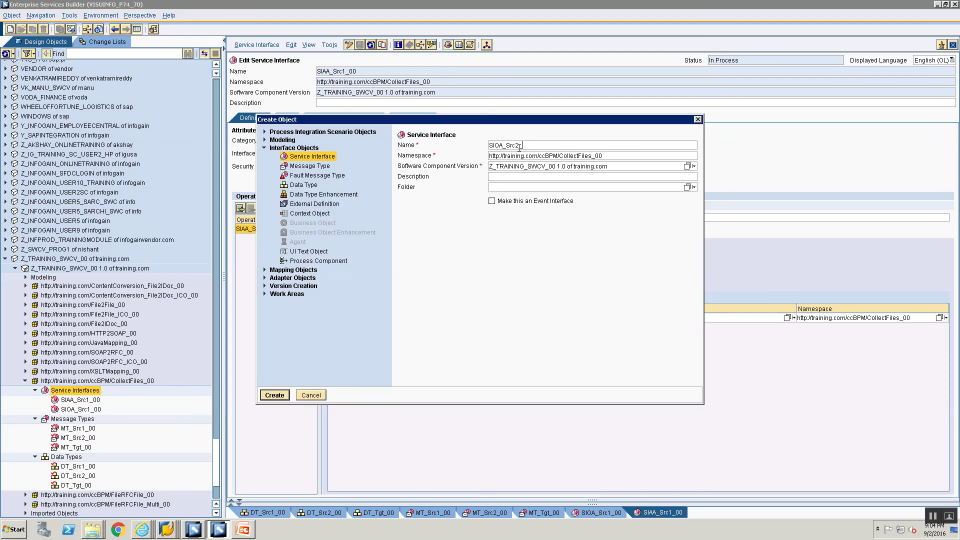
type("_00")
key("Return")
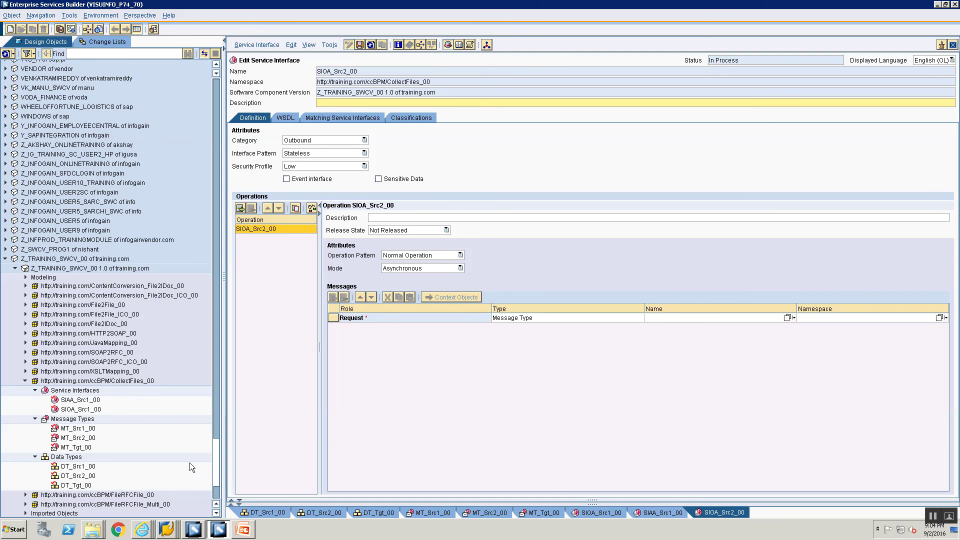
left_click_drag(77, 429, 615, 316)
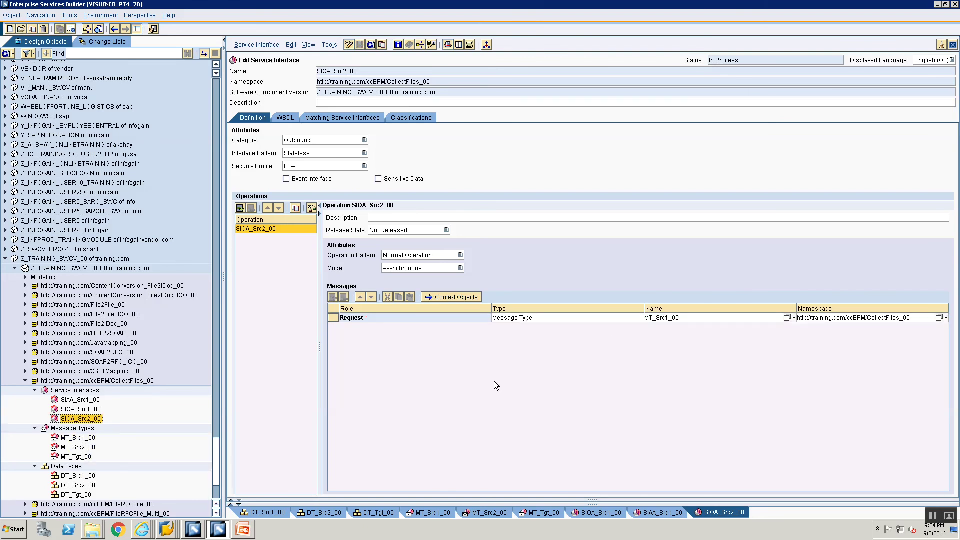
Step: Create a service interface named SIAA_Src2_00 in the same namespace, assign MT_Src2_00 as its request message and save it
double_click(83, 391)
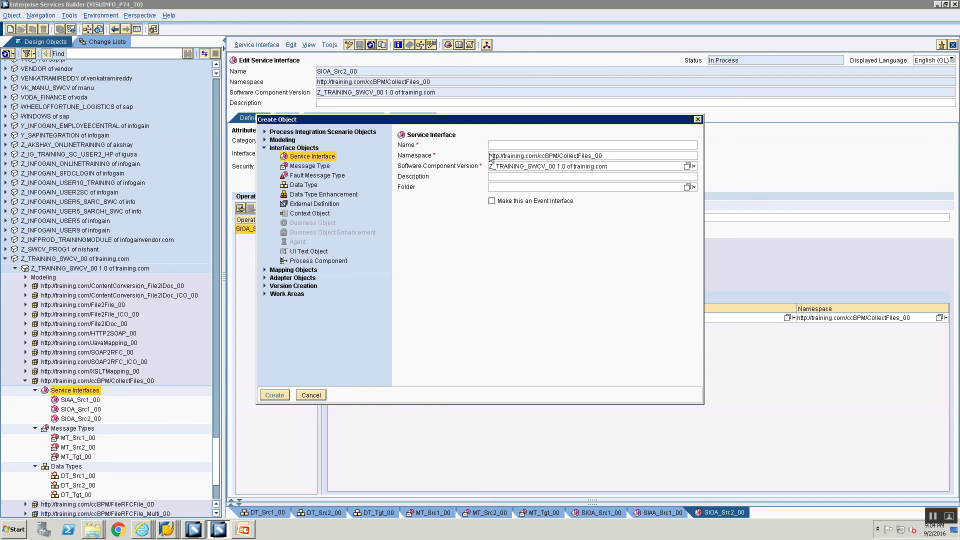
type("SIAA_")
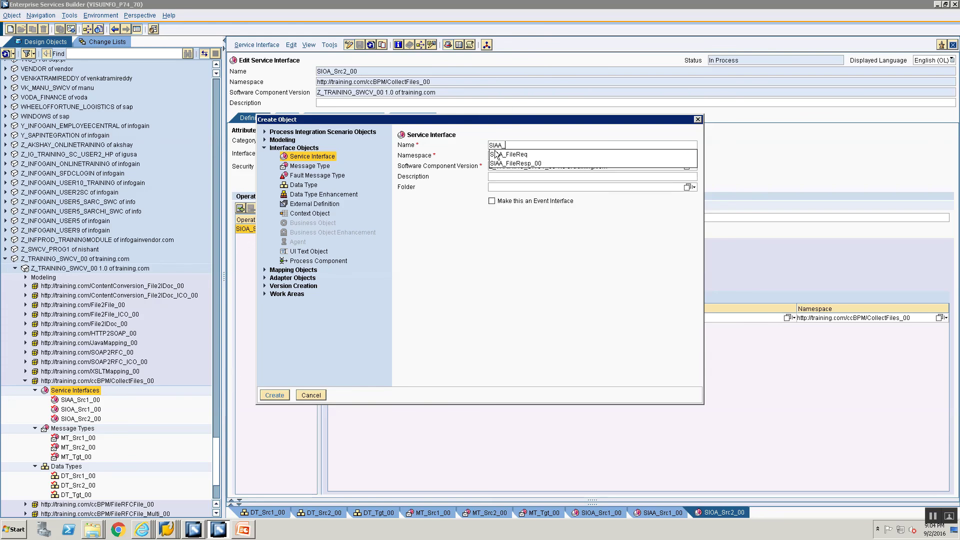
type("Src2_00")
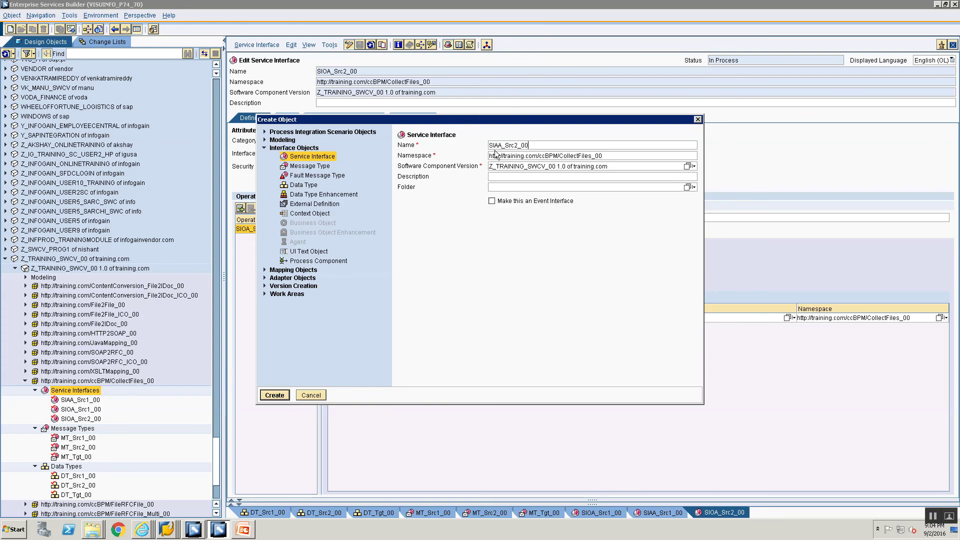
key("Return")
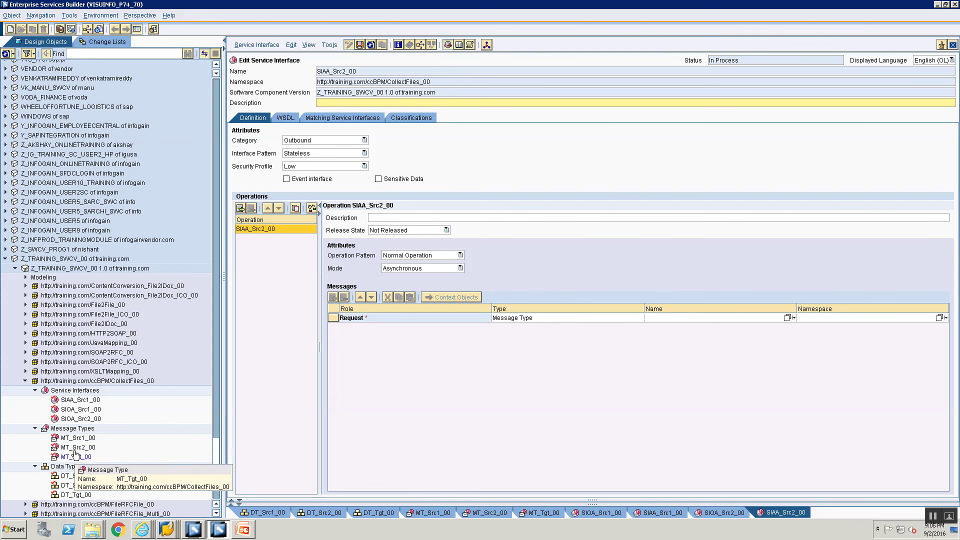
left_click_drag(79, 448, 644, 315)
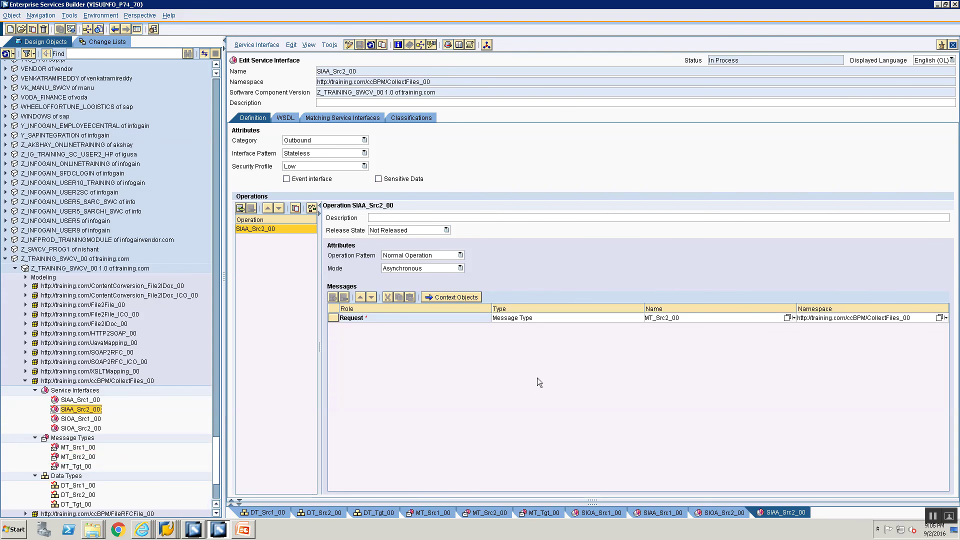
Step: Create a service interface named SIAA_Tgt_00 in the CollectFiles_00 namespace, assign MT_Tgt_00 as its request message and save it
left_click(80, 390)
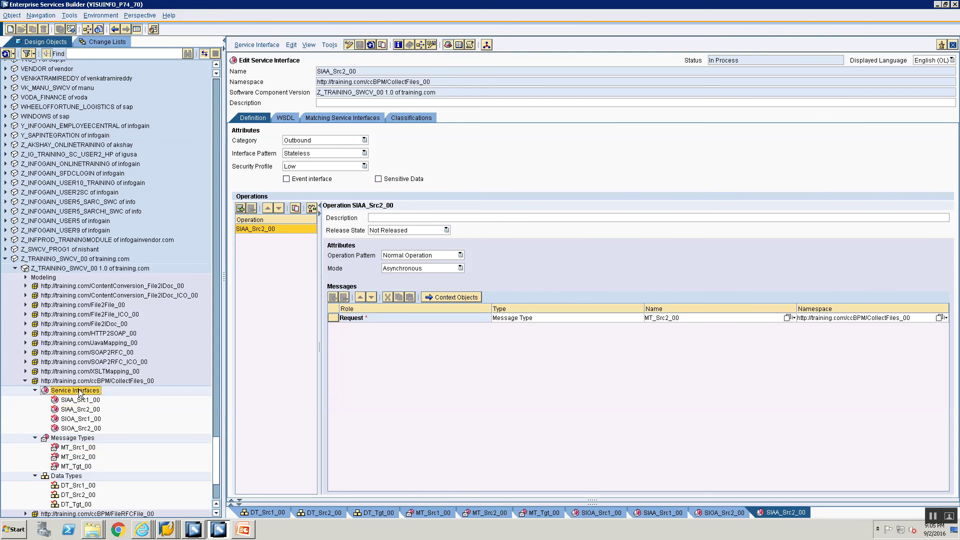
right_click(80, 391)
left_click(89, 396)
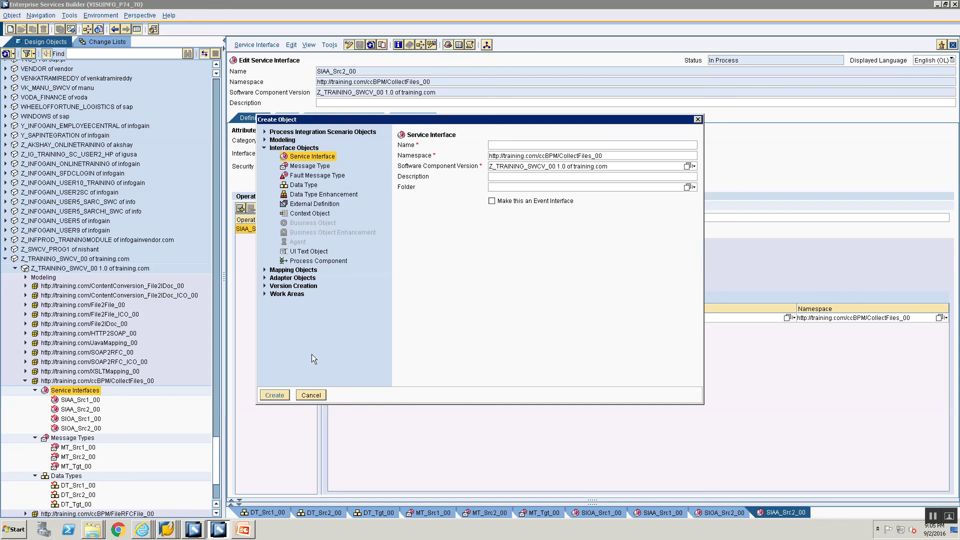
type("SI")
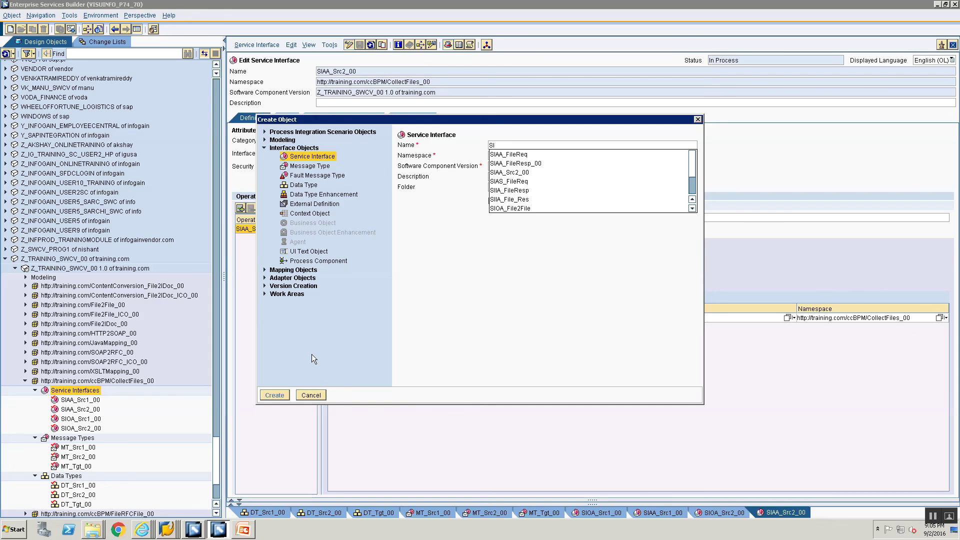
type("AA")
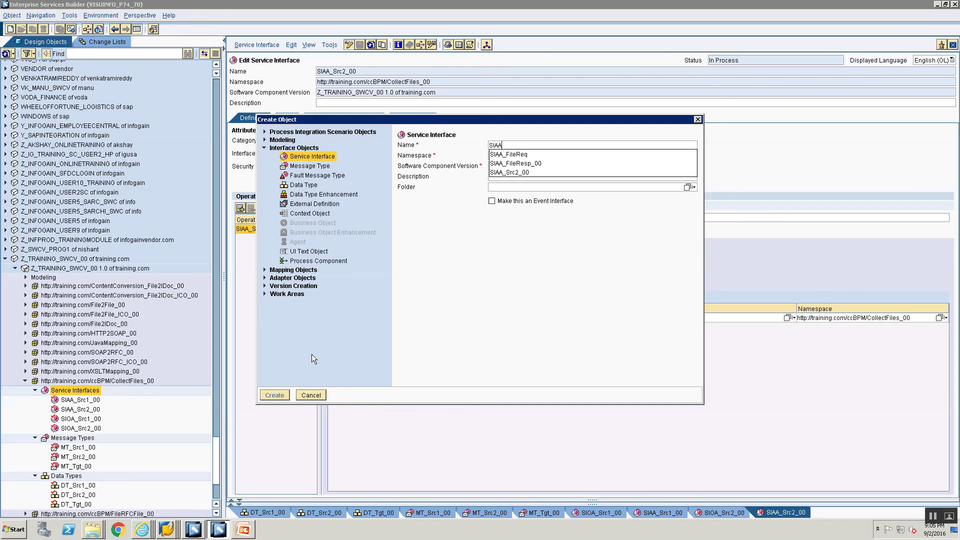
type("_Tg")
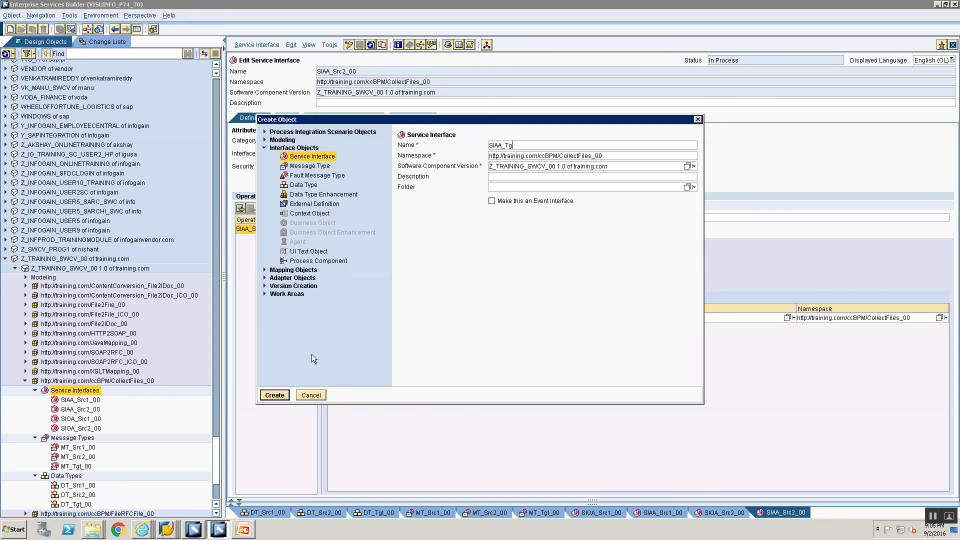
type("t_00")
key("Return")
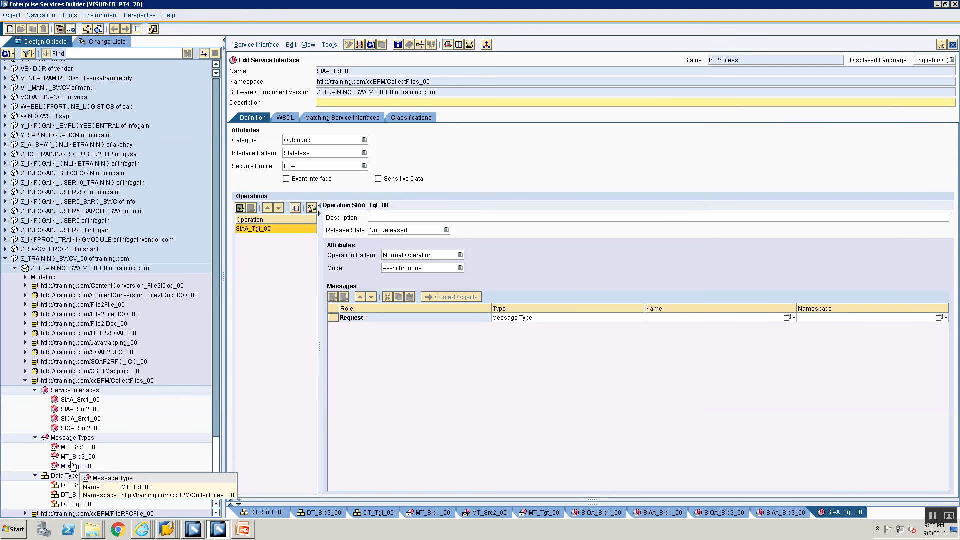
left_click_drag(75, 466, 768, 318)
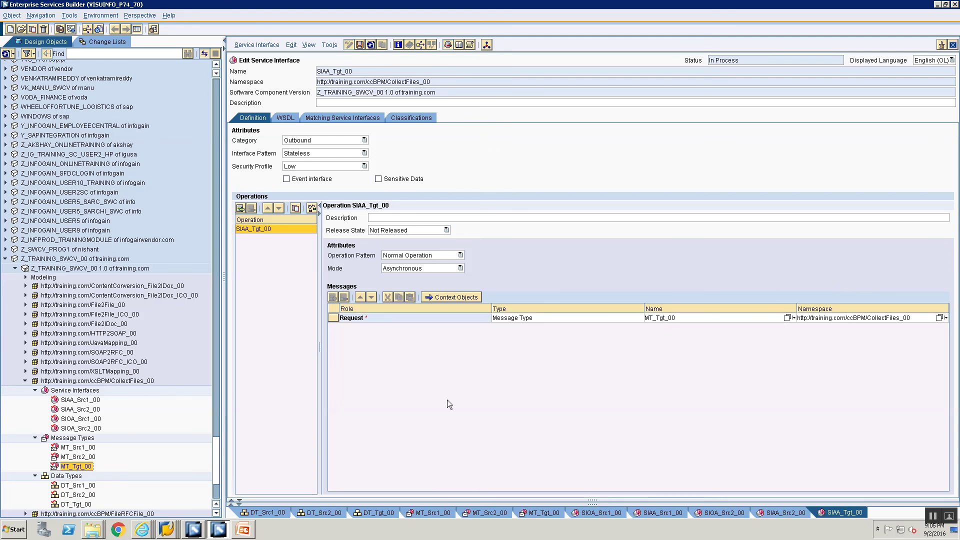
key("ctrl+s")
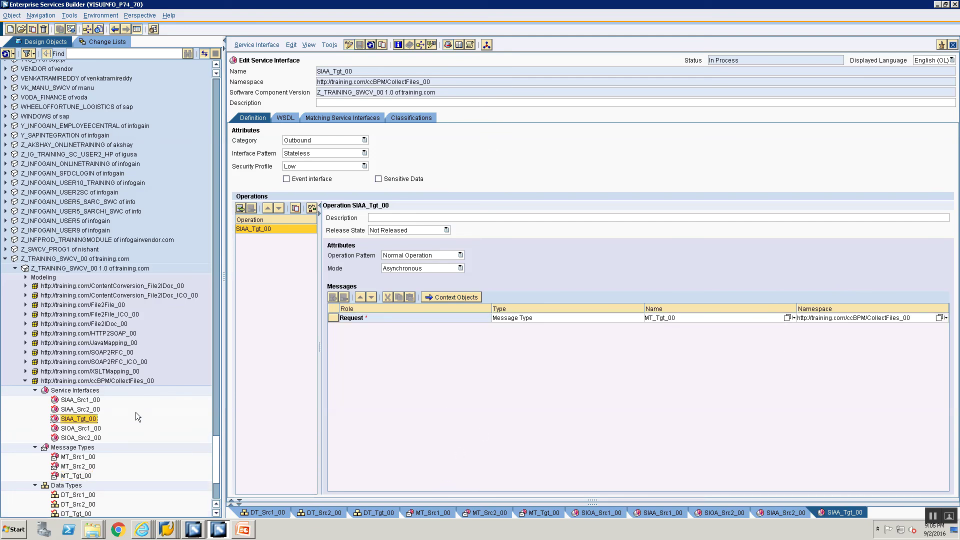
Step: Create a service interface named SIIA_Tgt_00 in the ccBPM/CollectFiles_00 namespace
left_click(98, 388)
right_click(94, 391)
left_click(102, 395)
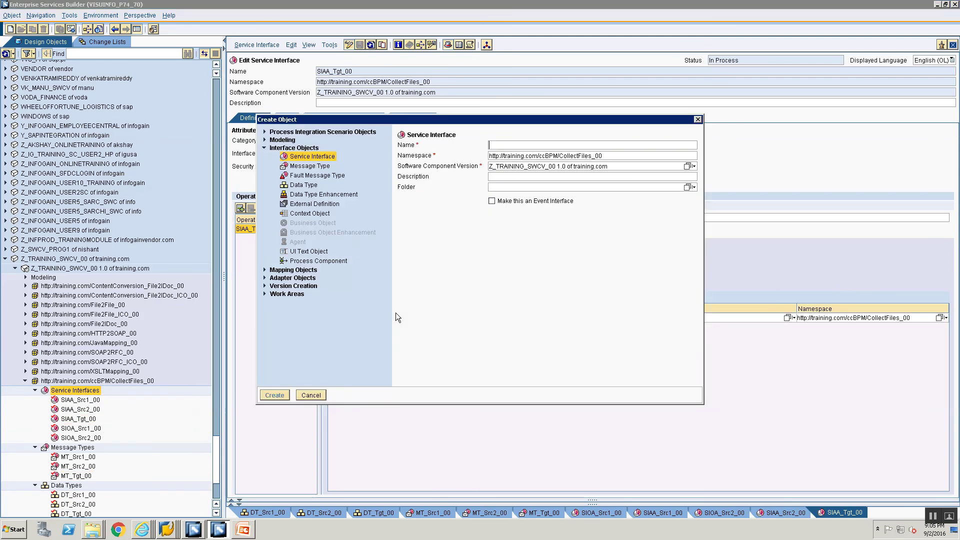
type("SIAA")
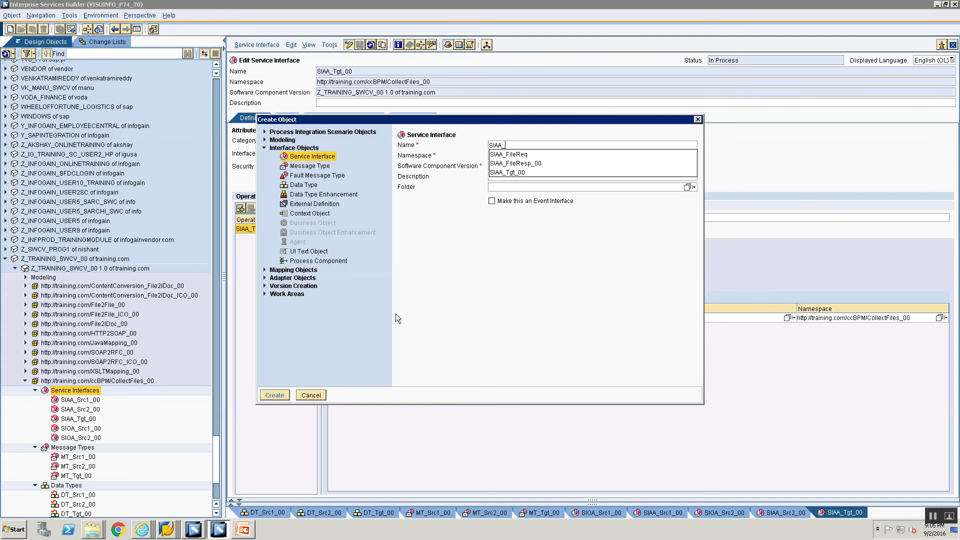
type("_")
key("BackSpace")
key("BackSpace")
key("BackSpace")
type("IA_Tgt_00")
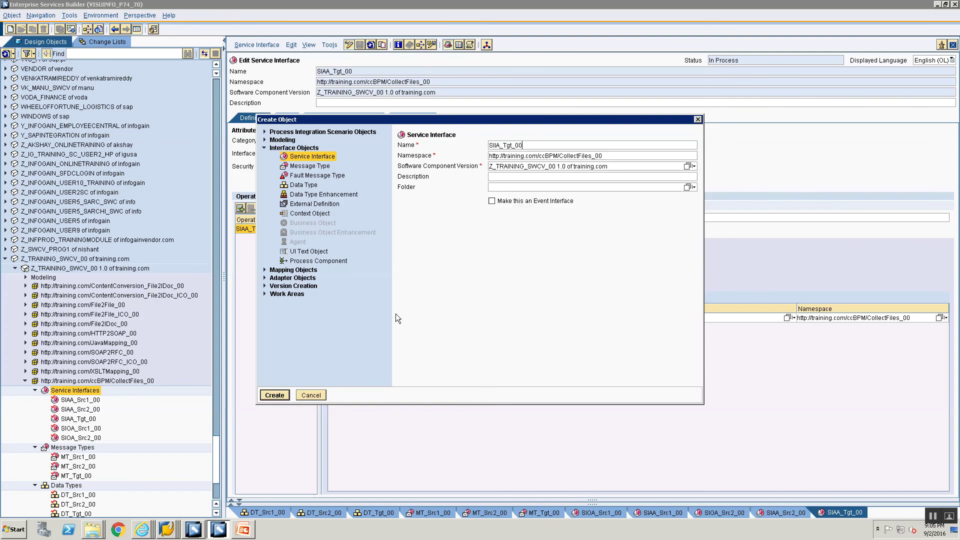
key("Return")
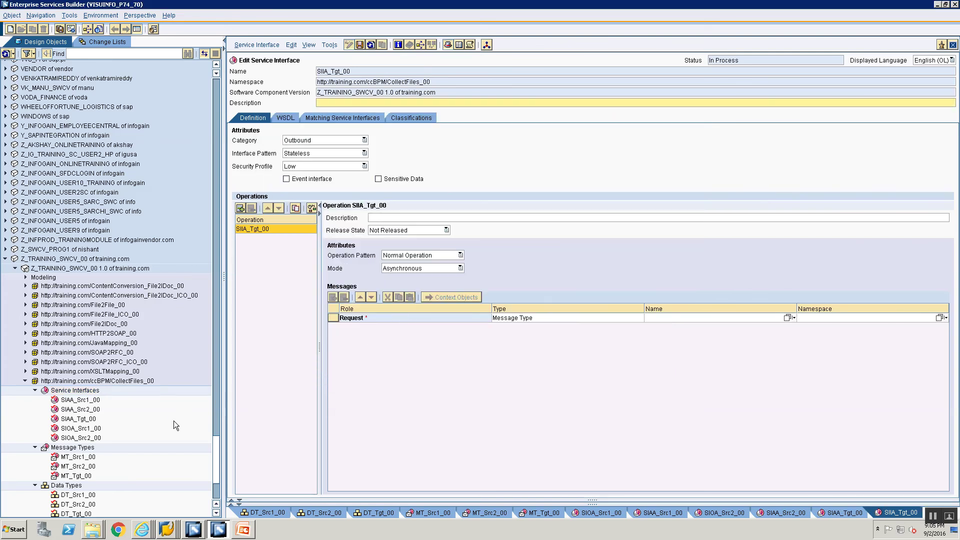
Step: Set the category of SIIA_Tgt_00 to Inbound, assign MT_Tgt_00 as its request message and save the interface
scroll(173, 421, "down", 3)
left_click(76, 424)
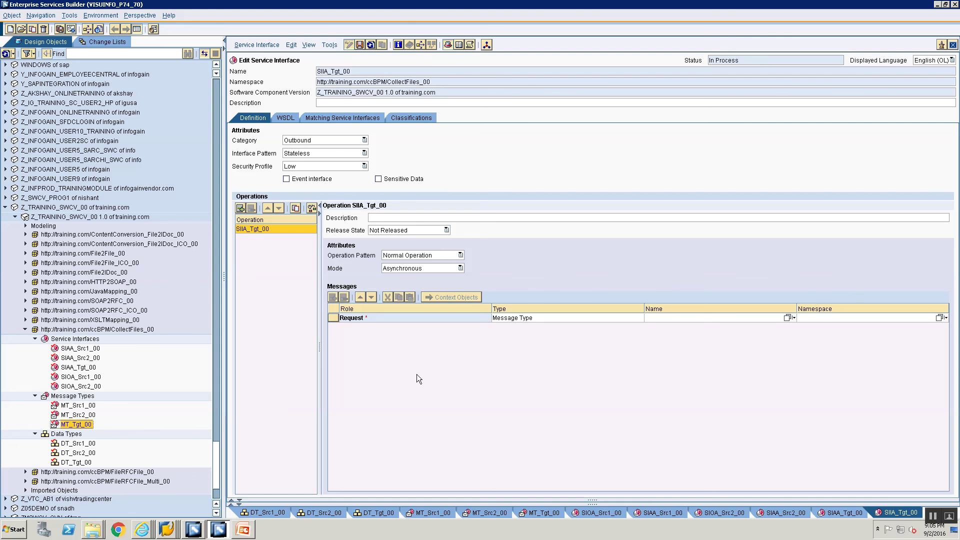
left_click(314, 142)
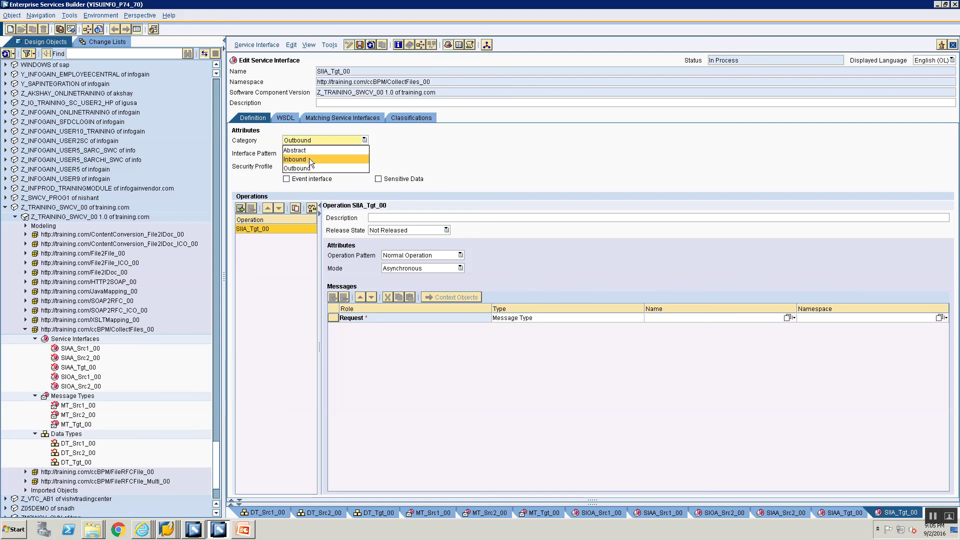
left_click(309, 159)
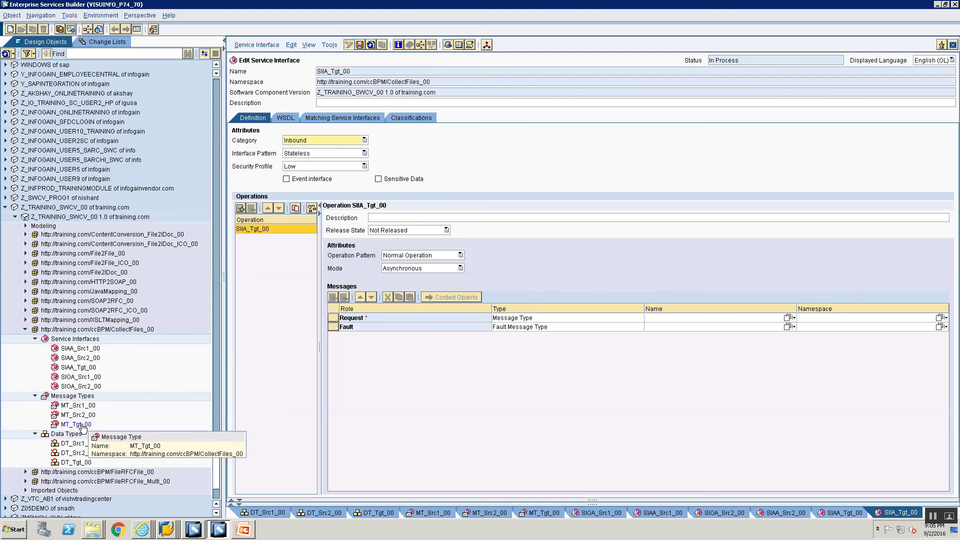
left_click_drag(76, 424, 530, 322)
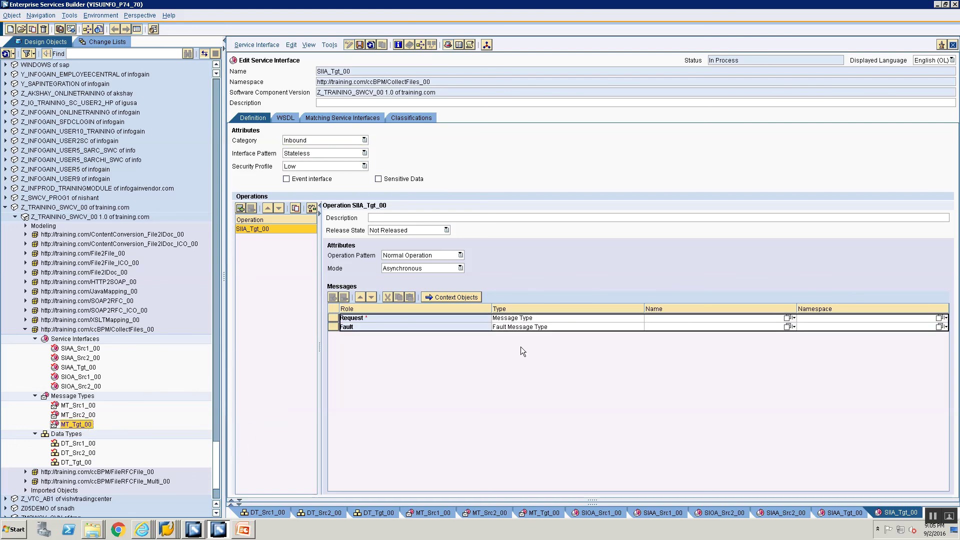
key("ctrl+s")
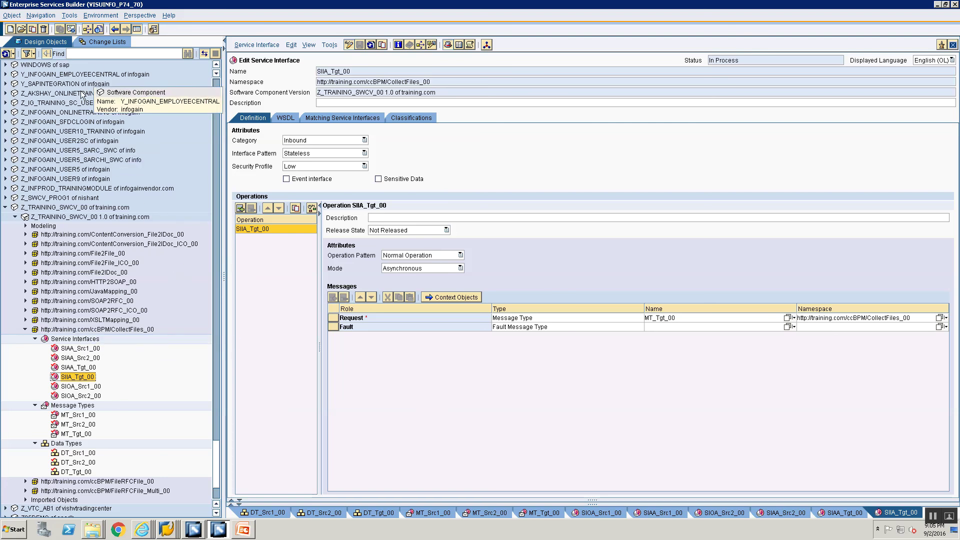
Step: Close all open object editors
left_click(58, 341)
left_click(257, 511)
right_click(257, 512)
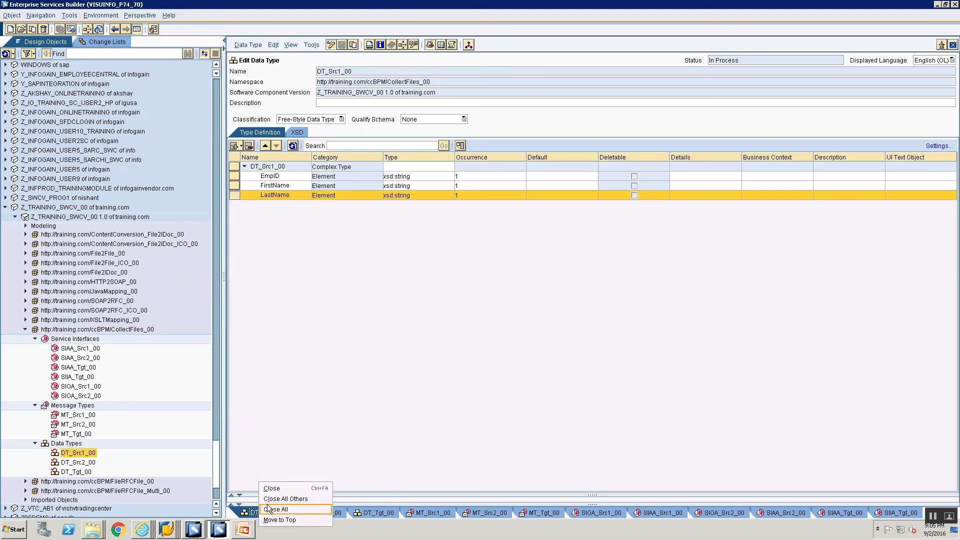
left_click(280, 516)
Step: Create a message mapping named MM_Src1_Src2_To_Tgt in the ccBPM/CollectFiles_00 namespace
left_click(65, 338)
right_click(61, 340)
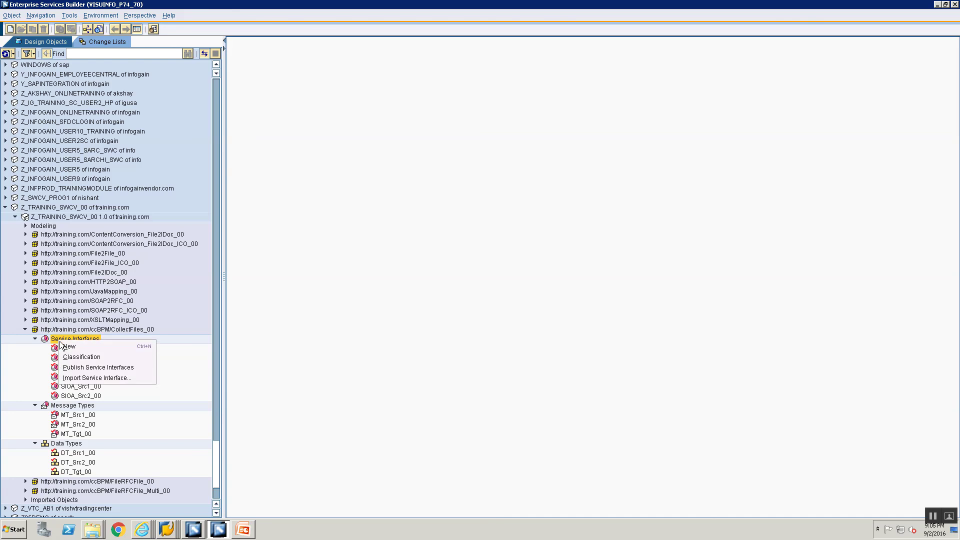
left_click(63, 343)
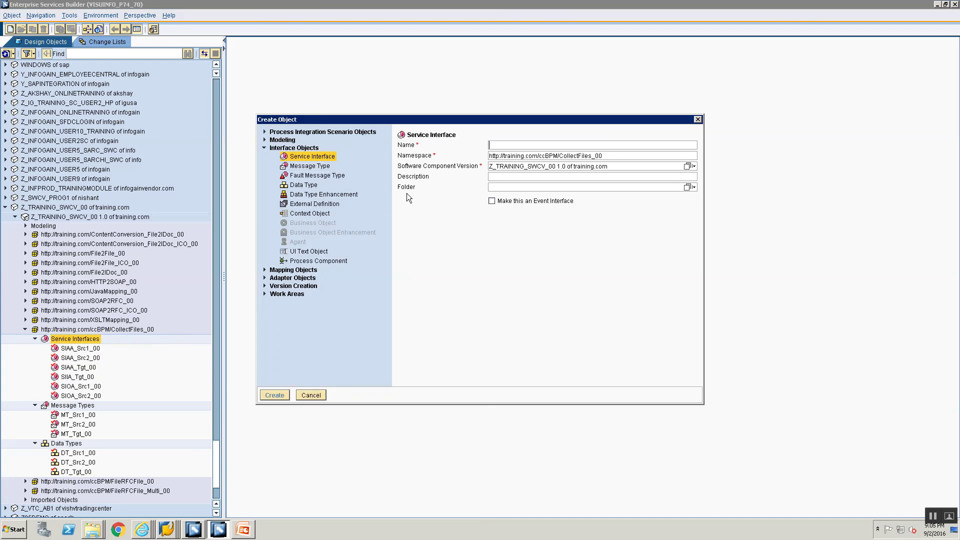
left_click(265, 270)
left_click(315, 174)
left_click(528, 146)
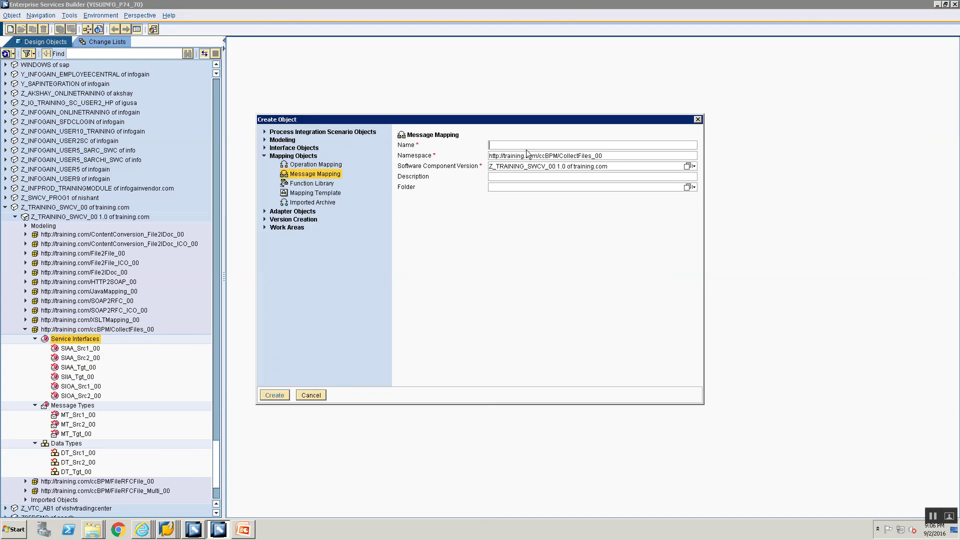
type("MM_S")
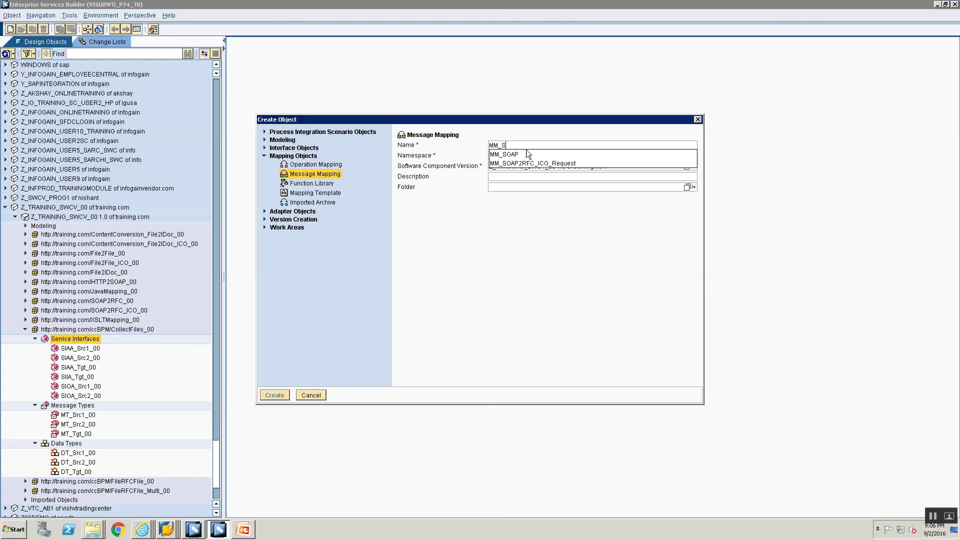
type("rc1")
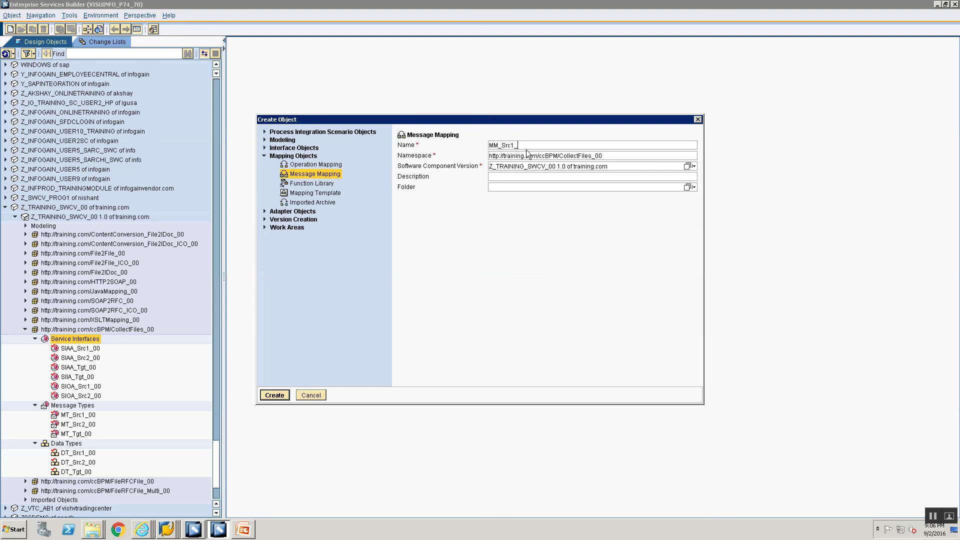
type("_Src2_To_Tgt")
key("Return")
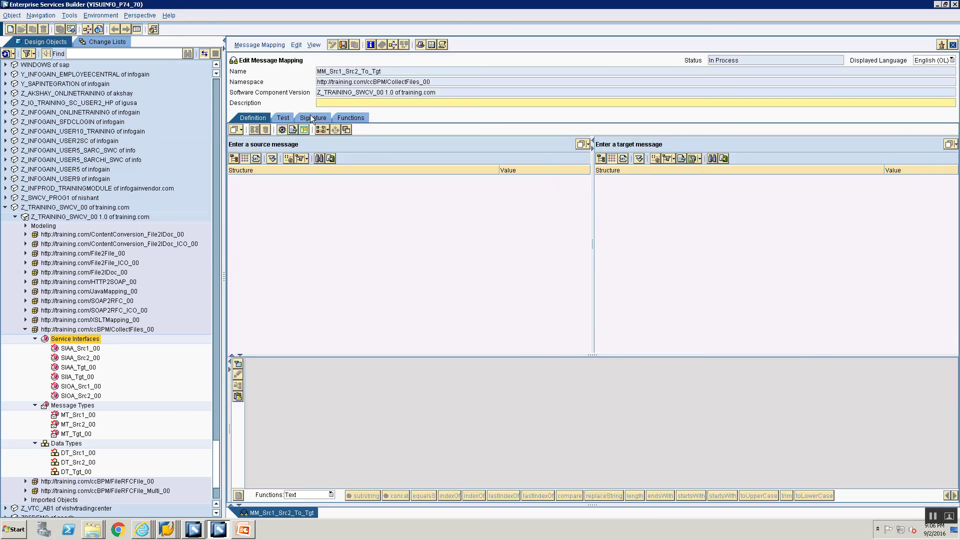
Step: In the mapping signature, assign MT_Src1_00 and MT_Src2_00 as source messages and MT_Tgt_00 as the target message
left_click(311, 119)
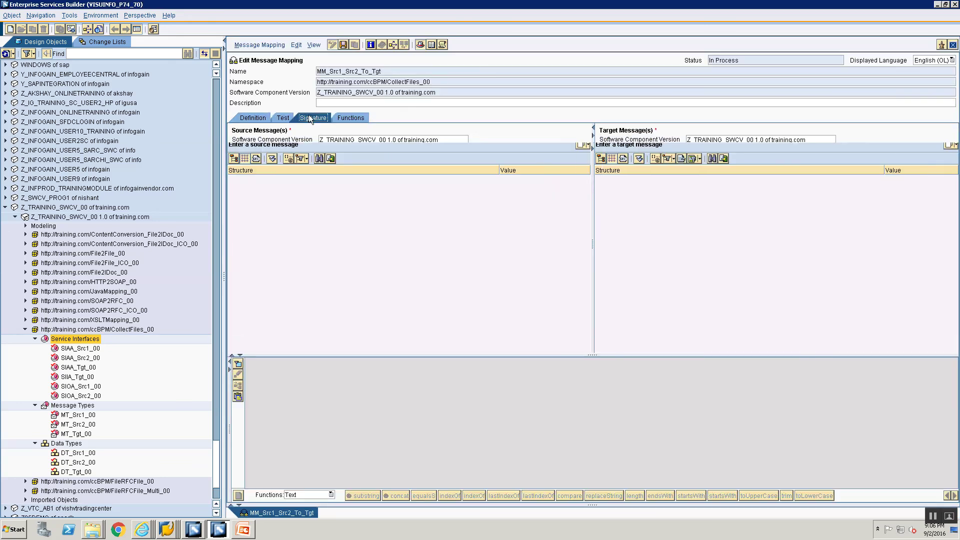
left_click(70, 416)
left_click_drag(69, 419, 362, 181)
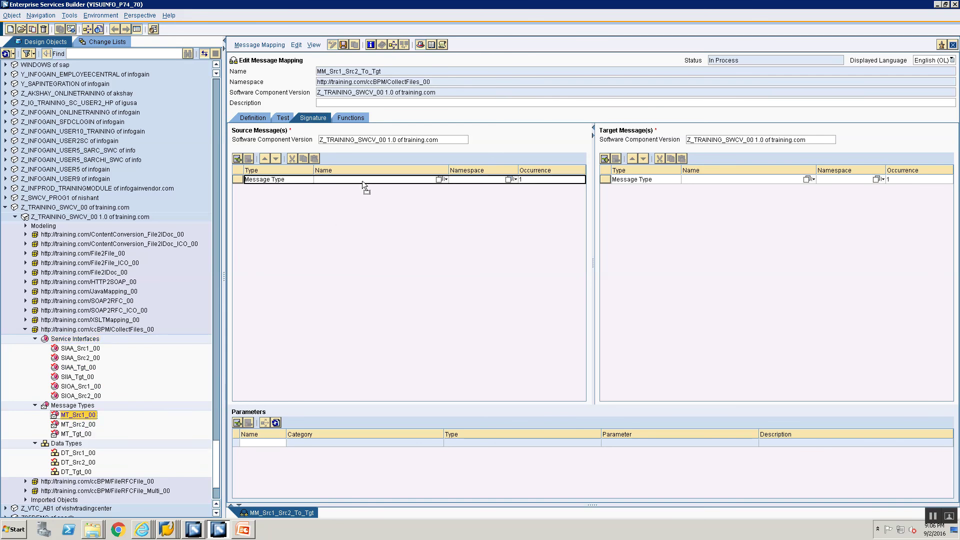
left_click(237, 159)
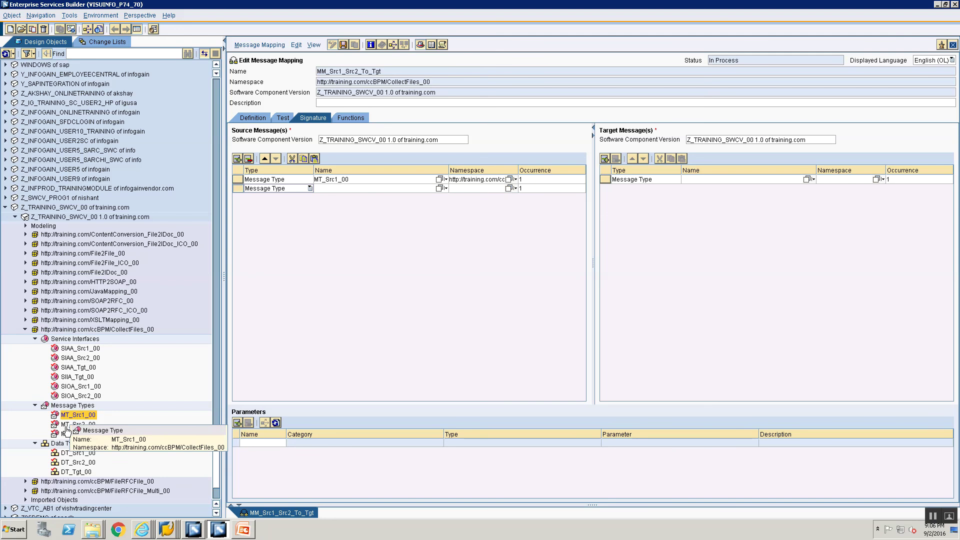
left_click_drag(76, 424, 394, 190)
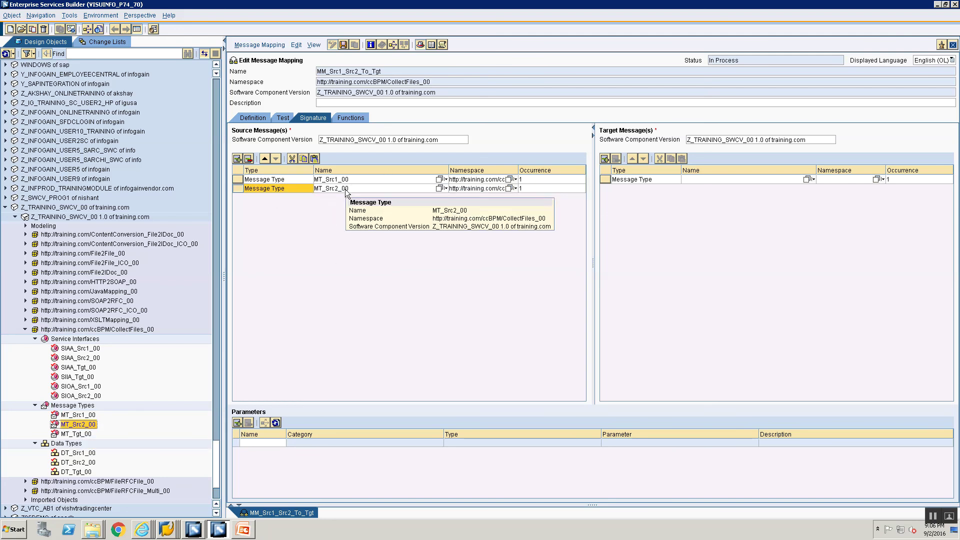
left_click(76, 435)
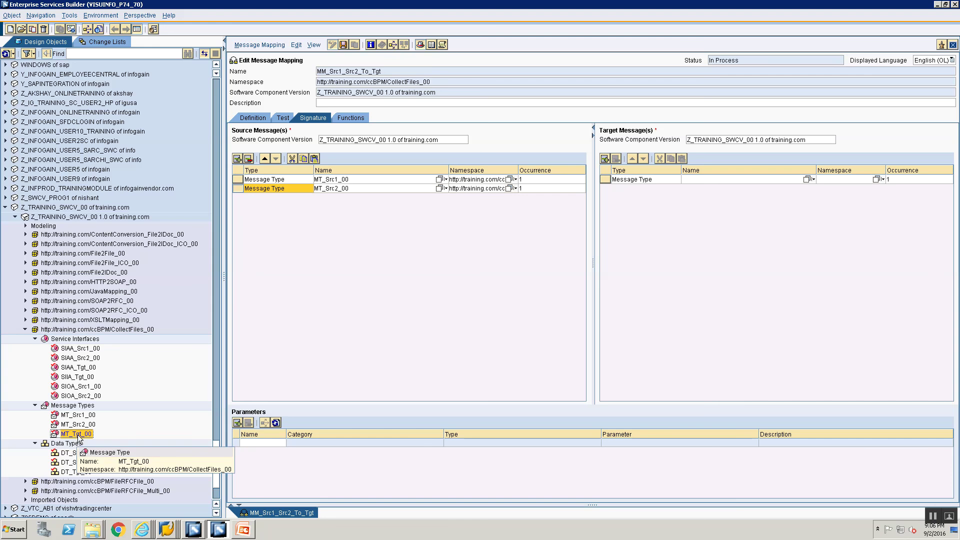
left_click_drag(612, 258, 719, 178)
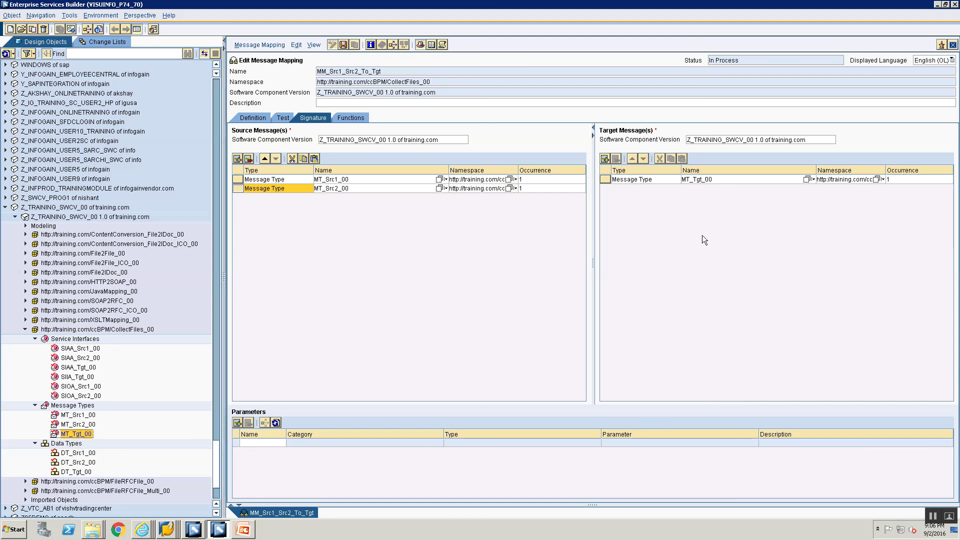
Step: In the mapping definition, map EmpID of MT_Src1_00 to EmployeeID of MT_Tgt_00
left_click(250, 119)
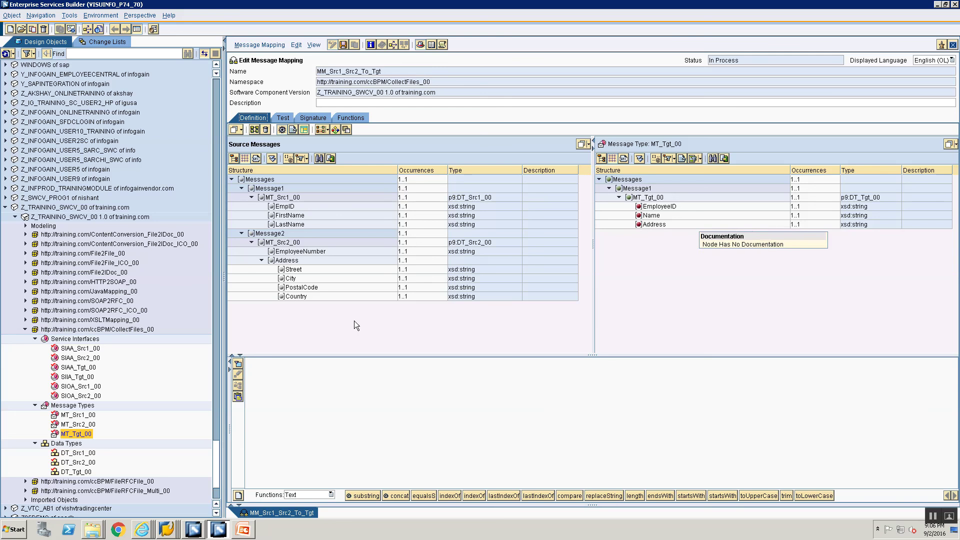
left_click(293, 208)
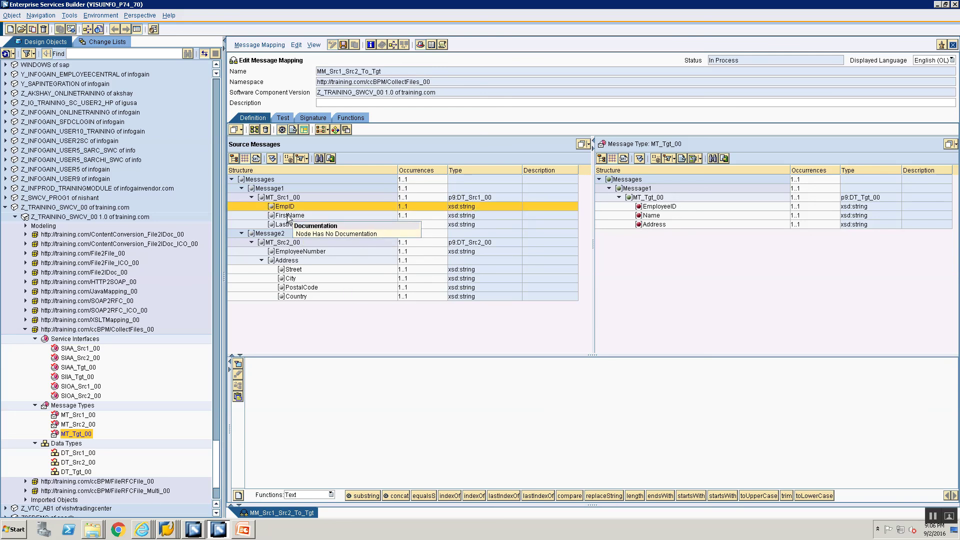
left_click_drag(281, 208, 661, 207)
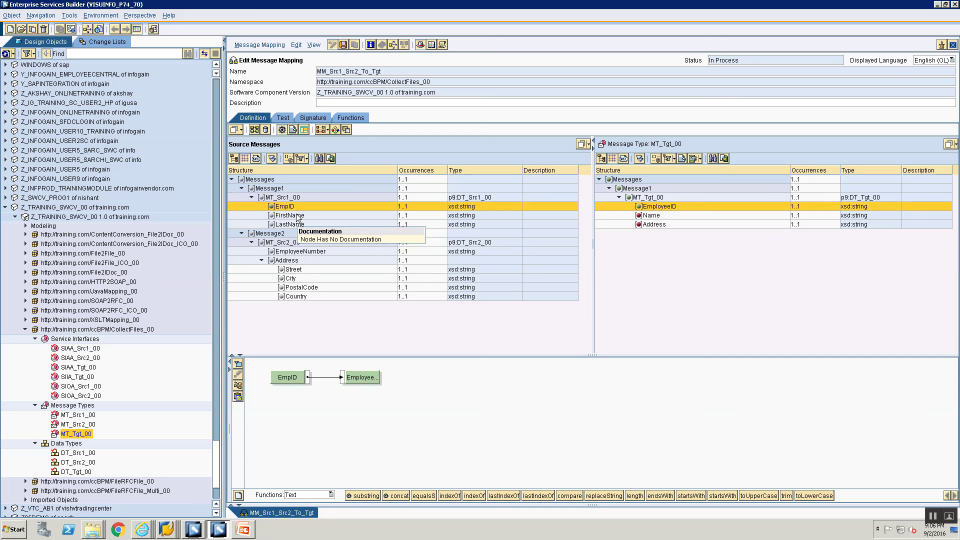
Step: Map FirstName and LastName of MT_Src1_00 through a concat function to the target field Name and arrange the mapping layout
left_click(656, 216)
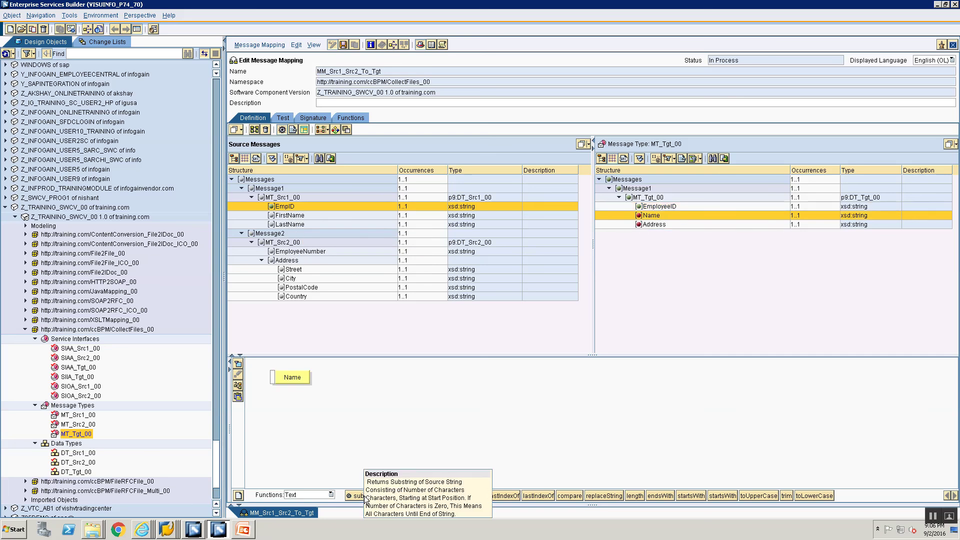
left_click_drag(400, 495, 413, 418)
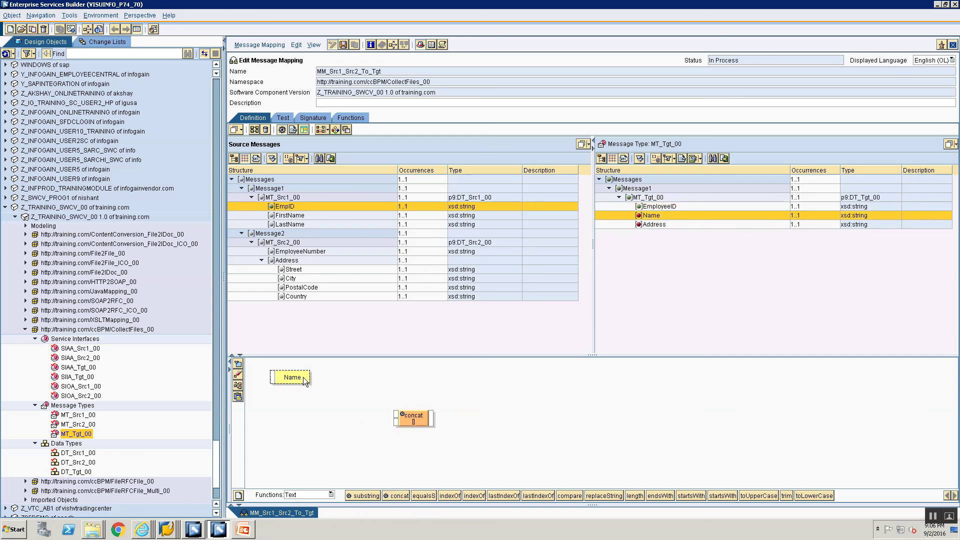
left_click_drag(303, 377, 491, 403)
left_click_drag(431, 419, 458, 403)
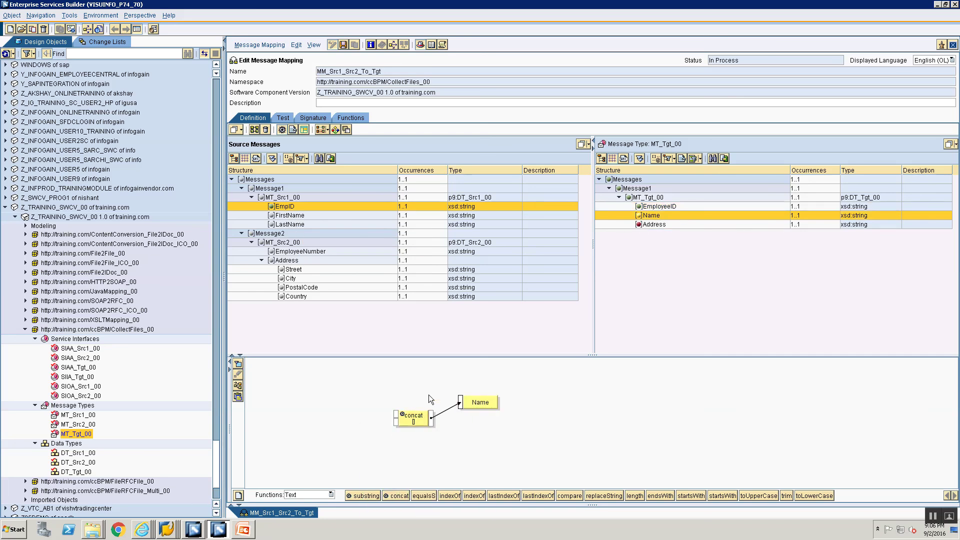
double_click(287, 216)
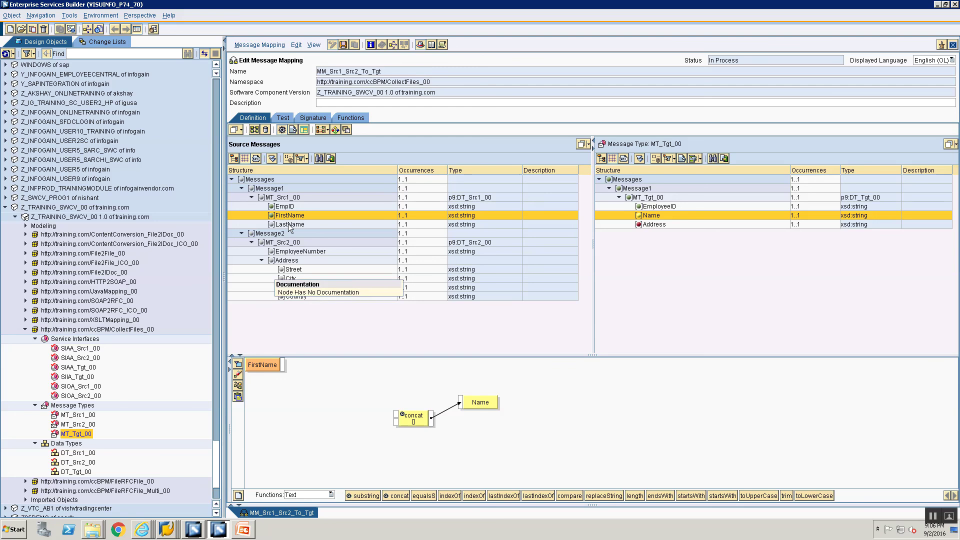
double_click(289, 225)
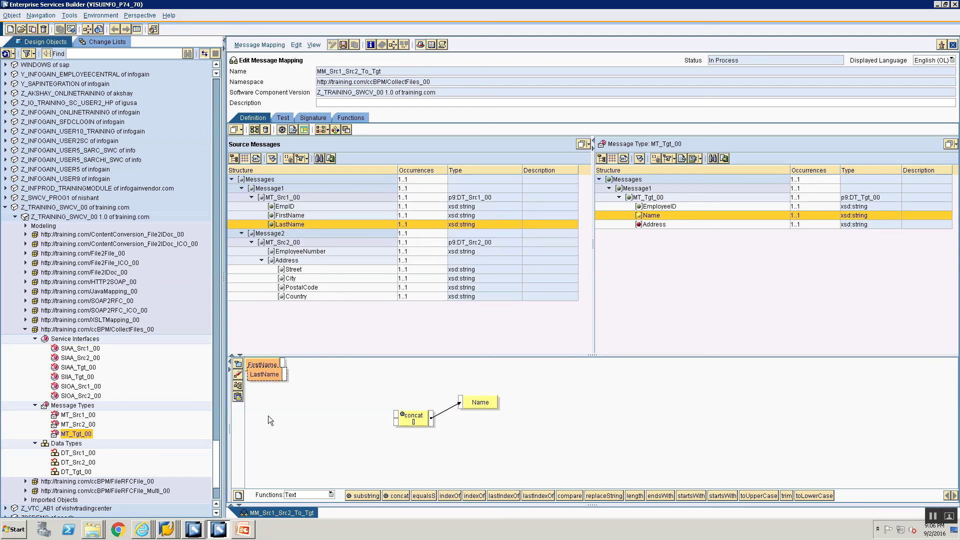
mouse_move(283, 365)
left_mouse_down()
mouse_move(359, 409)
mouse_move(396, 413)
left_mouse_up()
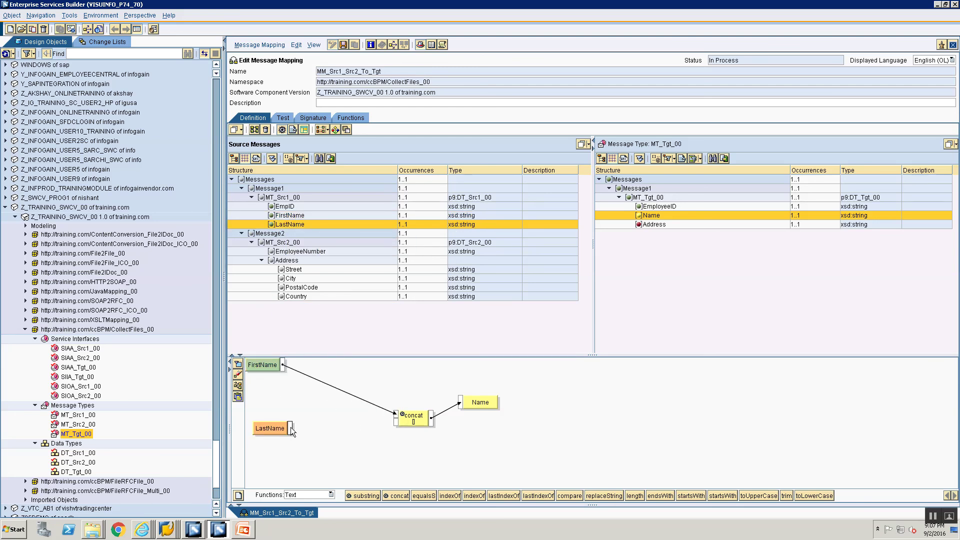
left_click_drag(290, 428, 396, 423)
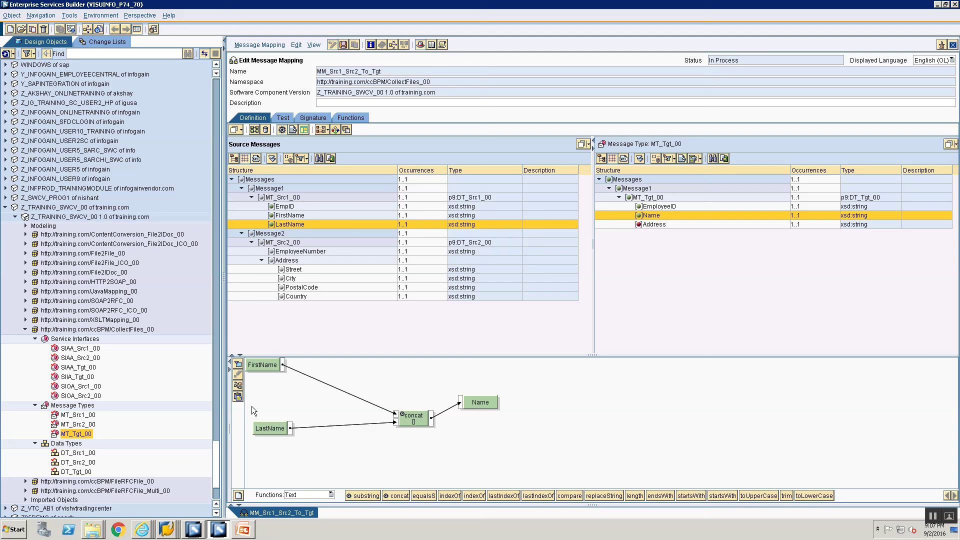
left_click(236, 385)
Step: Map the Address node of MT_Src2_00 to the target Address field with Return as XML, and save the mapping
left_click(642, 223)
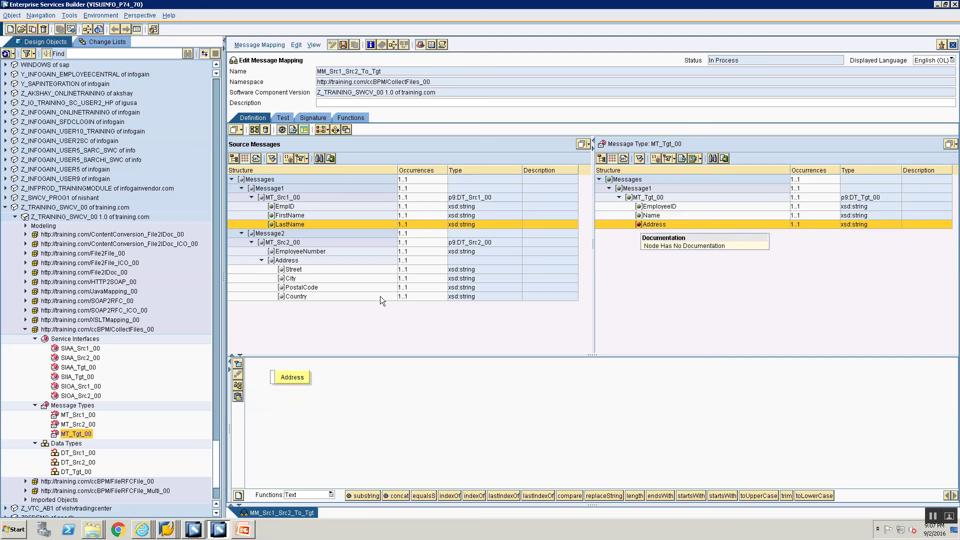
right_click(292, 261)
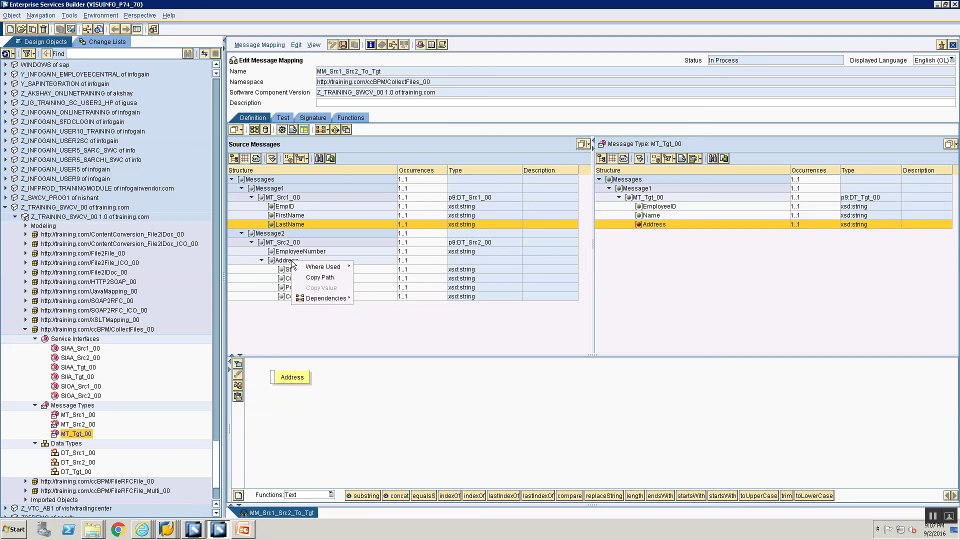
left_click(283, 262)
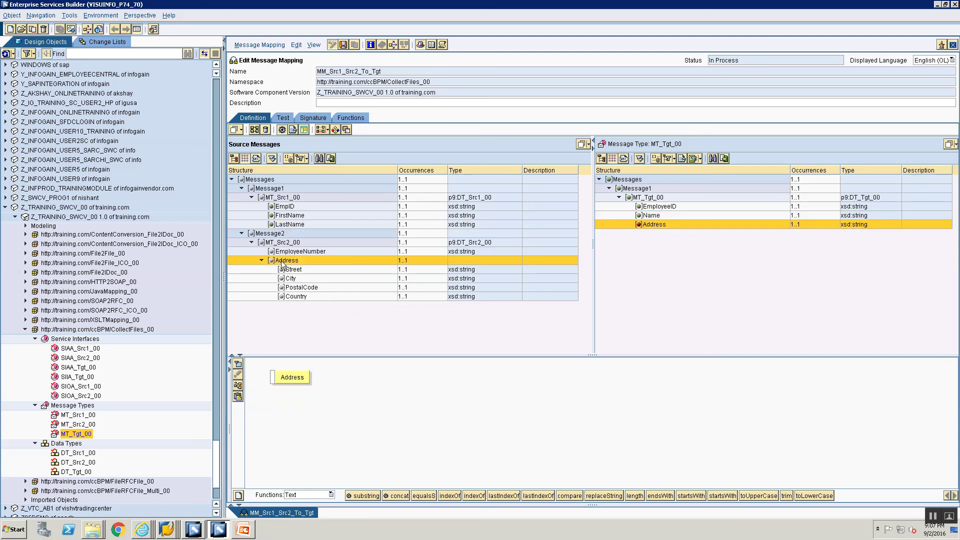
left_click_drag(283, 265, 659, 224)
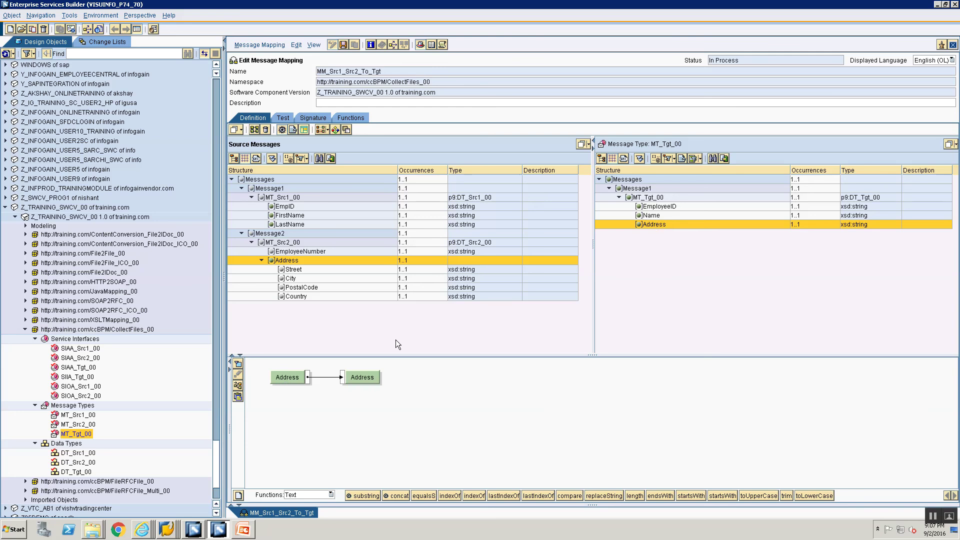
right_click(284, 380)
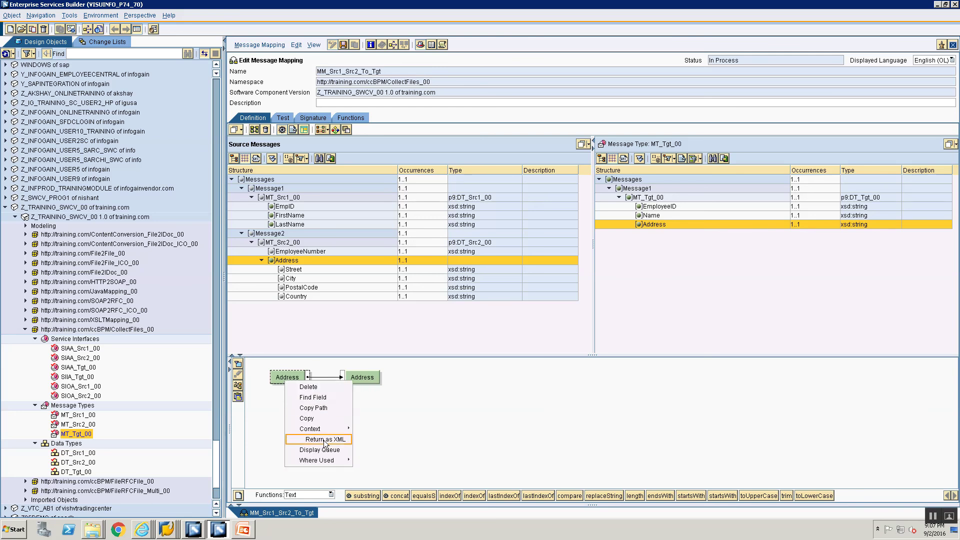
left_click(452, 409)
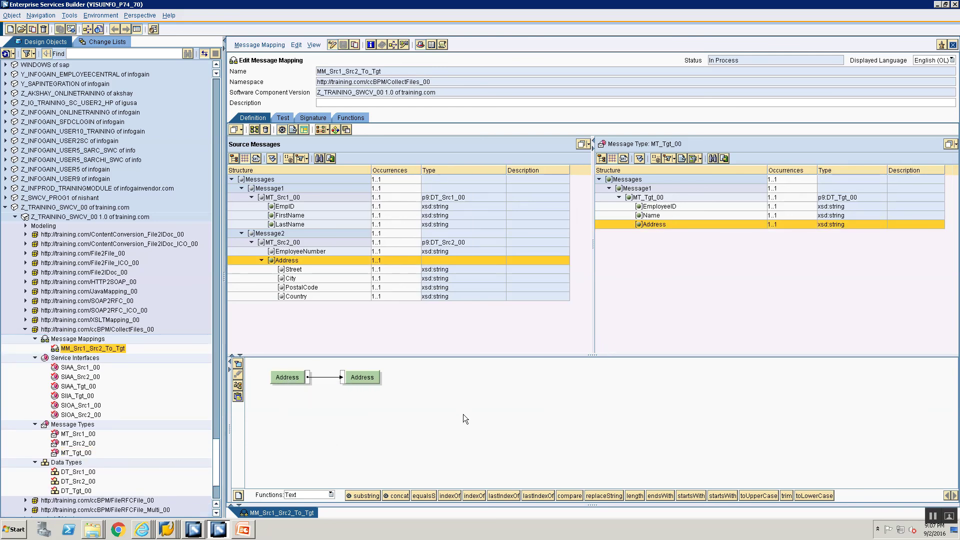
Step: In the mapping test, expand the source structure and fill in the employee ID, first name and last name of MT_Src1_00
left_click(283, 118)
left_click(266, 155)
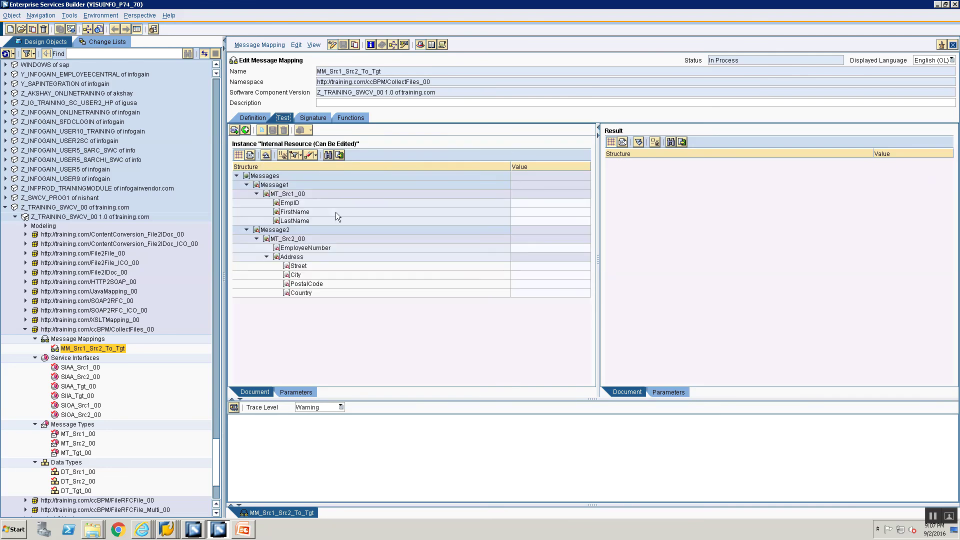
left_click(527, 204)
left_click(529, 212)
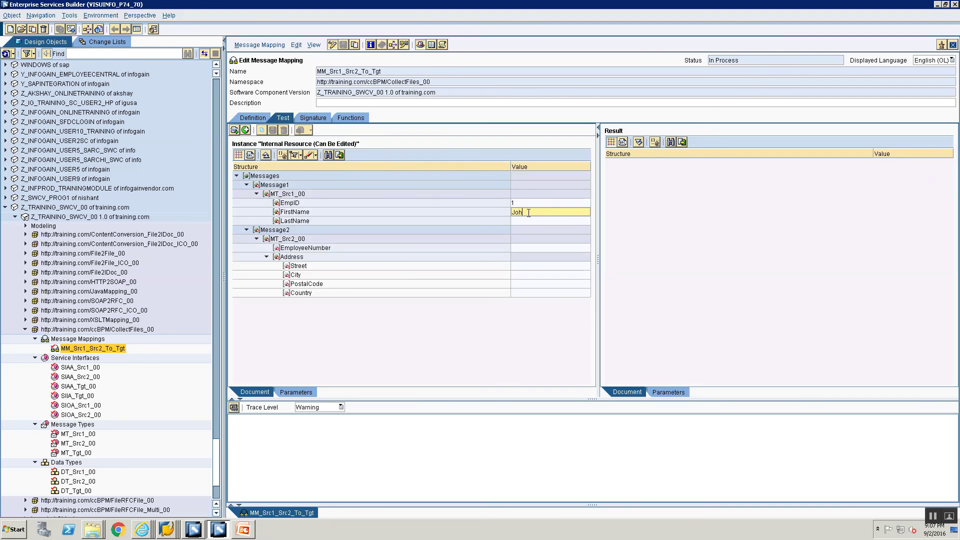
left_click(528, 222)
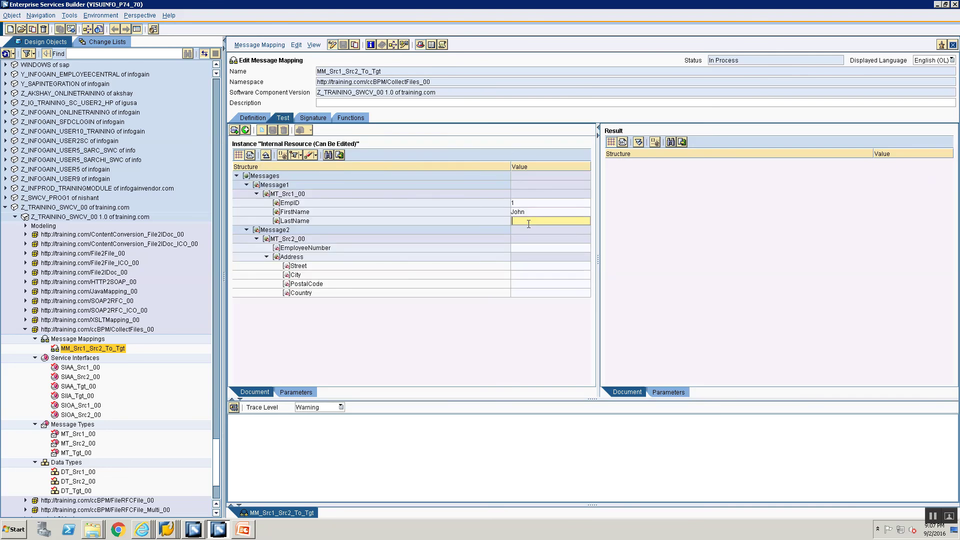
Step: Fill in the test employee number and the street, city, postal code and country fields of MT_Src2_00
left_click(518, 247)
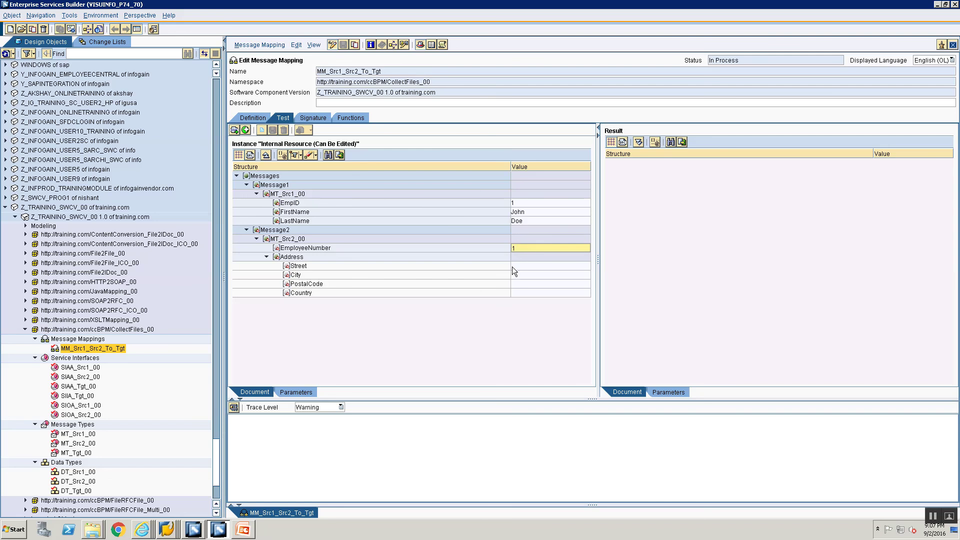
left_click(513, 267)
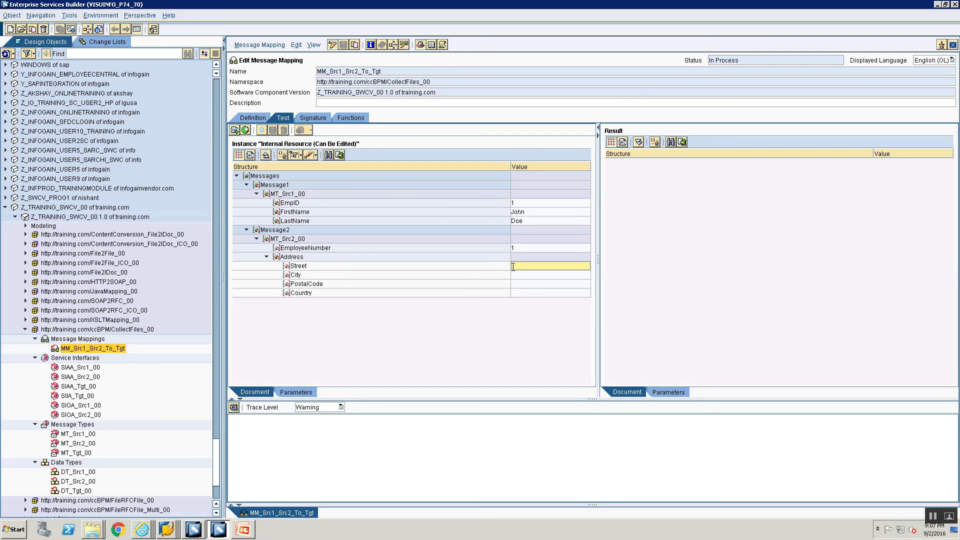
type("Manhattan")
left_click(520, 274)
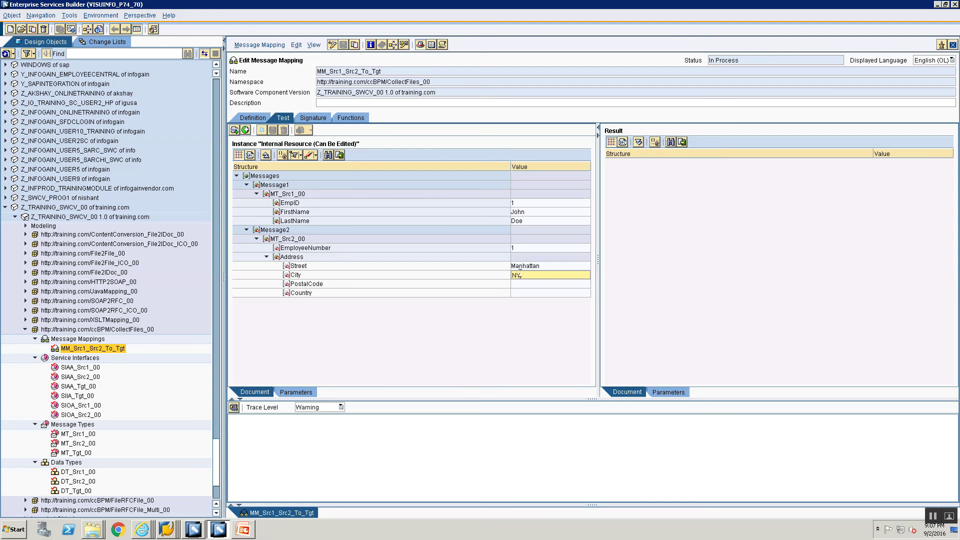
left_click(529, 283)
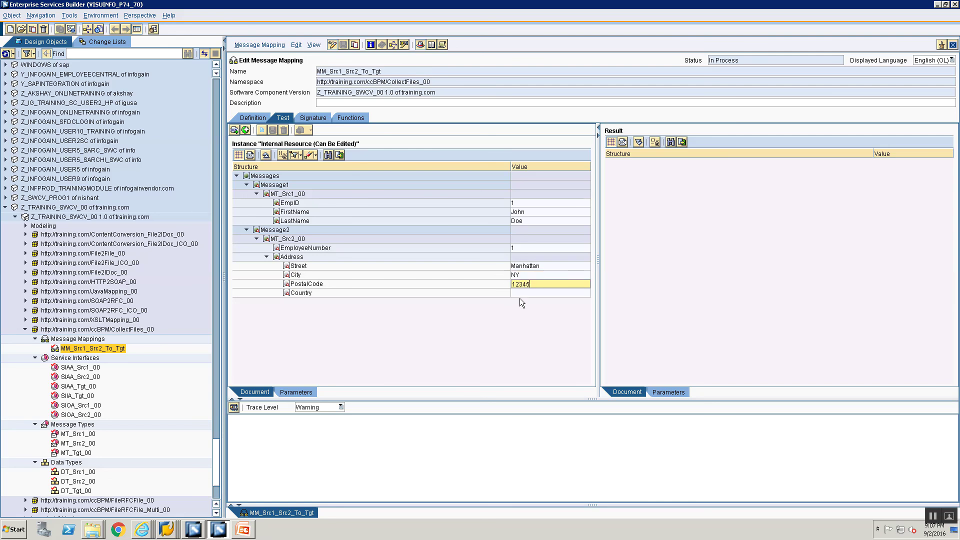
left_click(523, 293)
type("US")
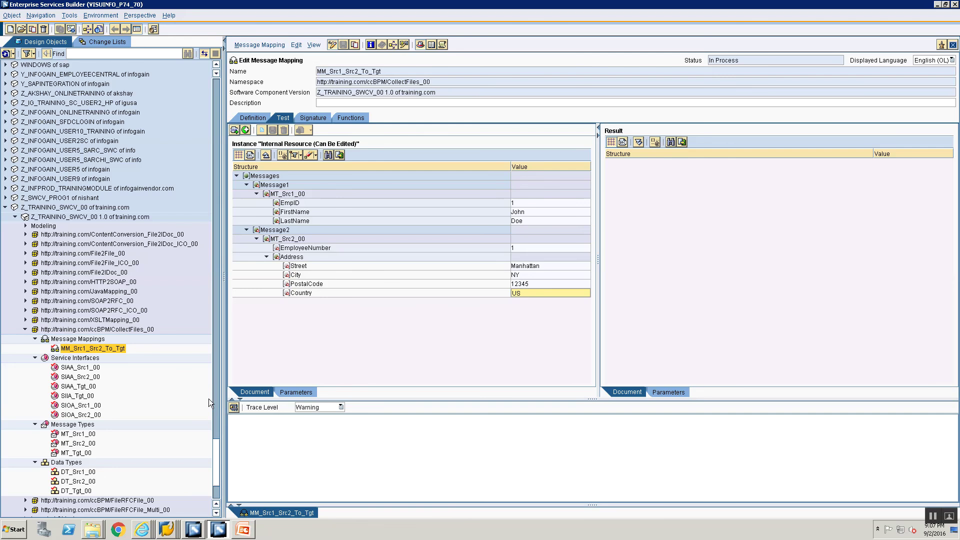
Step: Run the mapping test and expand the full result message to examine the target fields
left_click(233, 407)
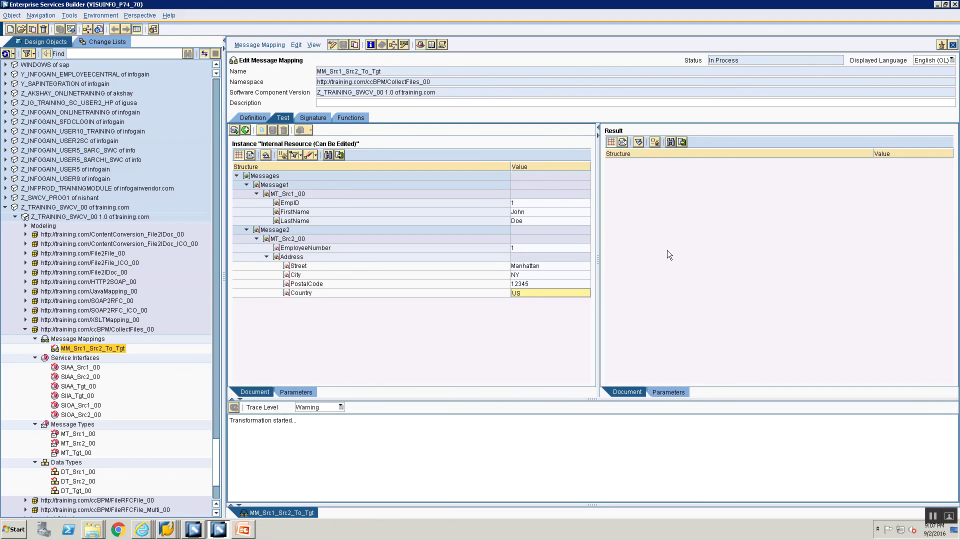
left_click(409, 302)
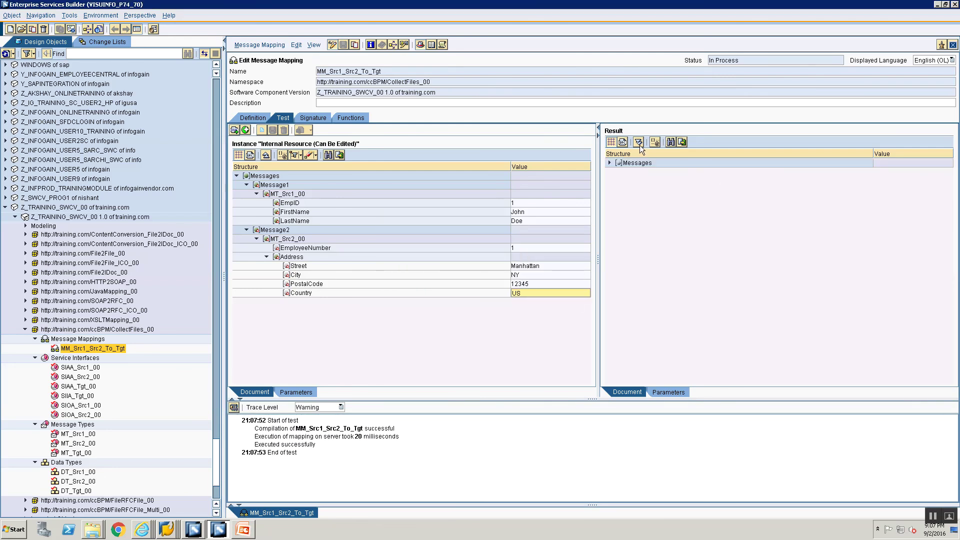
left_click(639, 143)
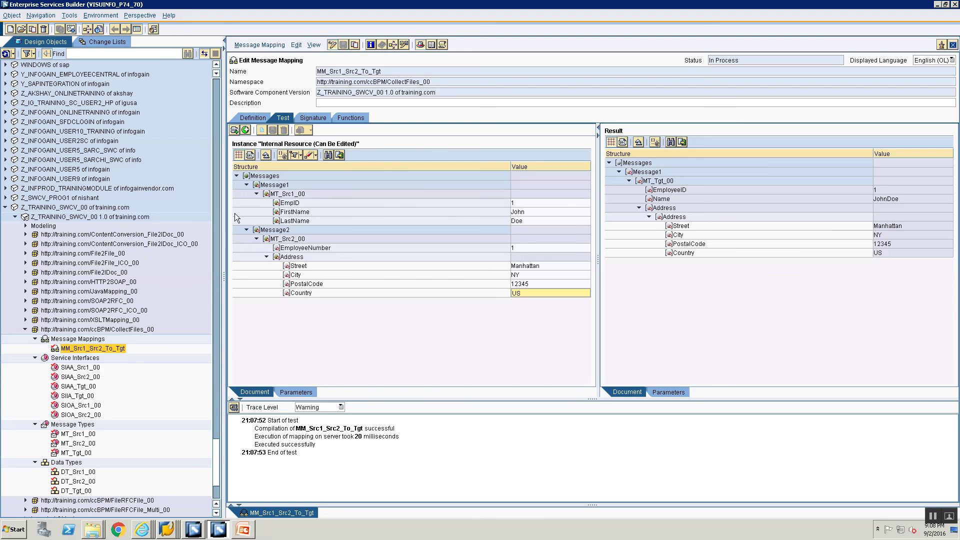
Step: Show the test source message as XML text and copy all of it
left_click(250, 155)
key("ctrl+a")
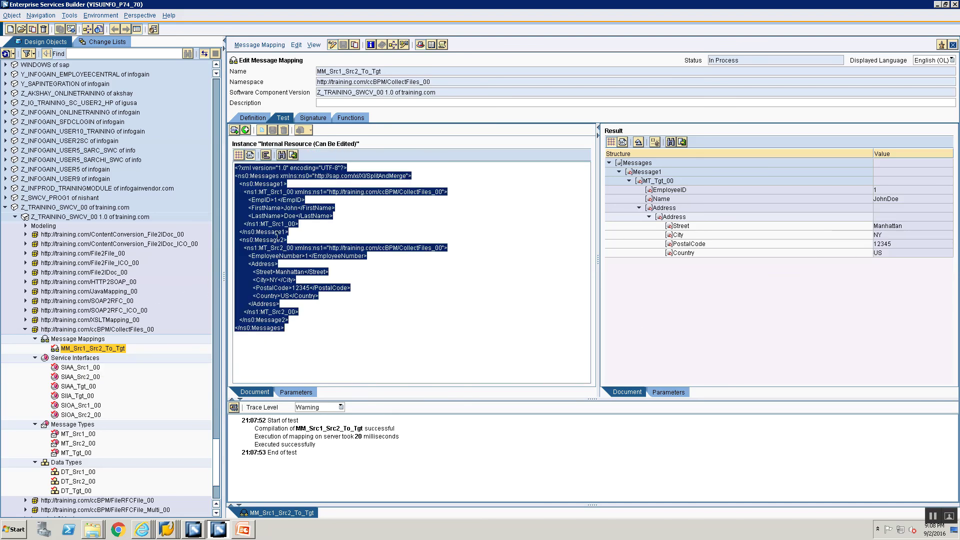
key("ctrl+c")
Step: Paste the copied XML test message into a new Notepad document and switch back to Enterprise Services Builder
key("super+r")
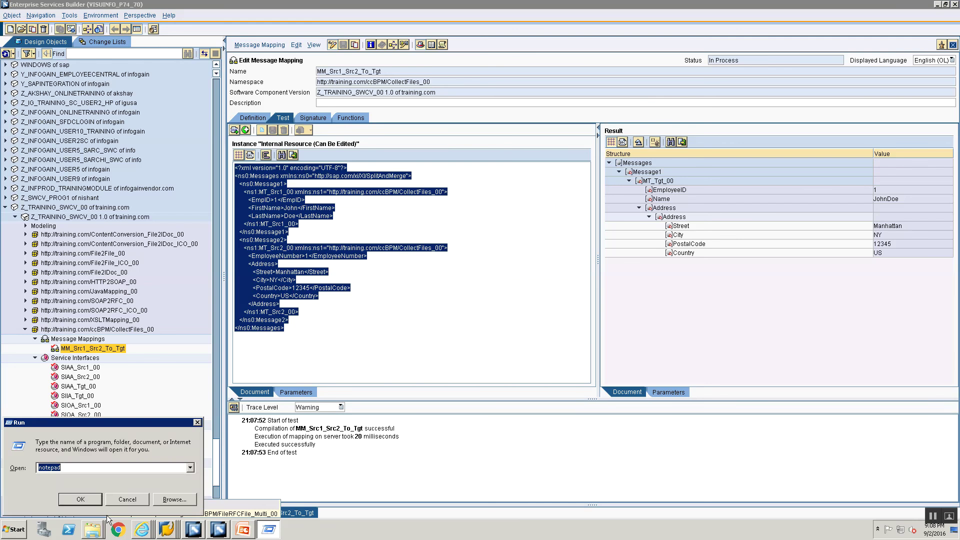
key("Return")
key("ctrl+v")
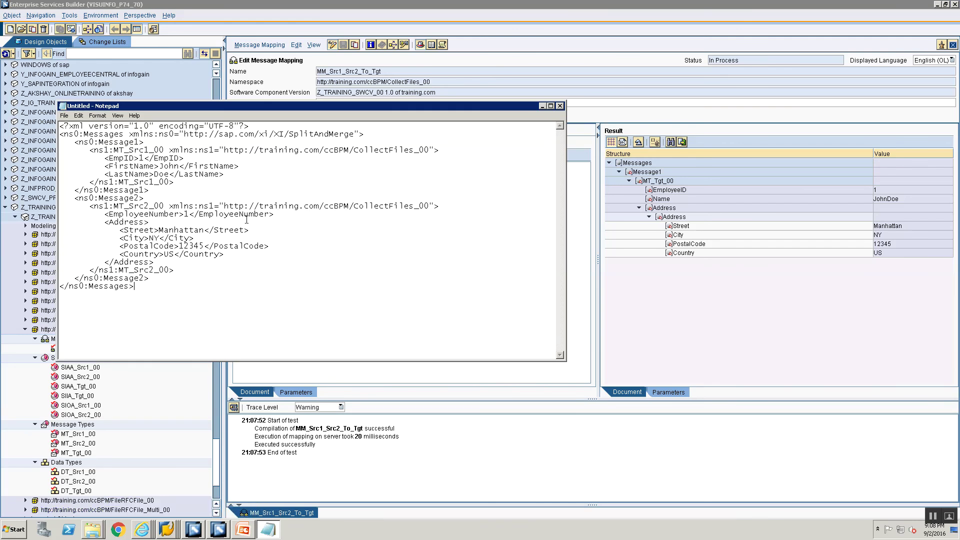
key("alt+Tab")
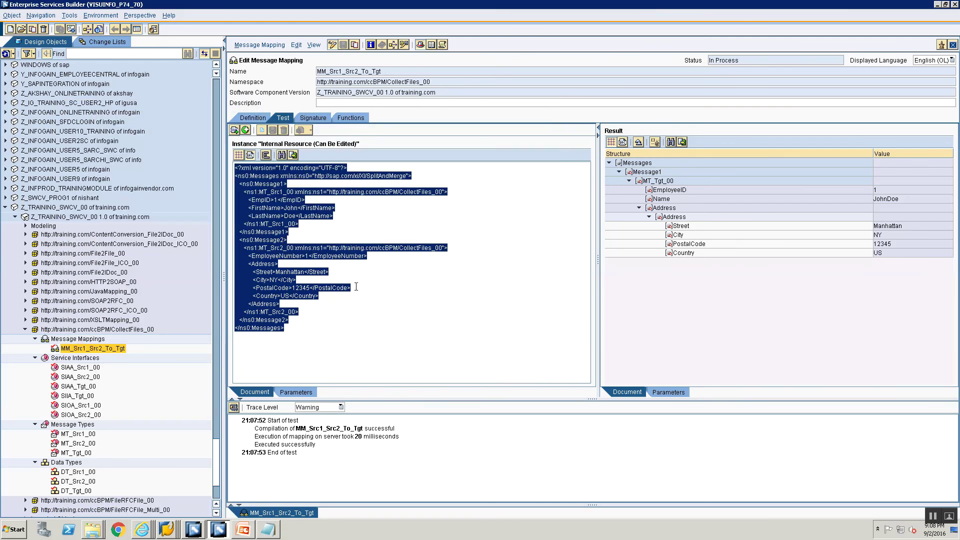
Step: Create an operation mapping named OM_Sr1_Src2_To_Tgt in the CollectFiles_00 namespace
left_click(75, 339)
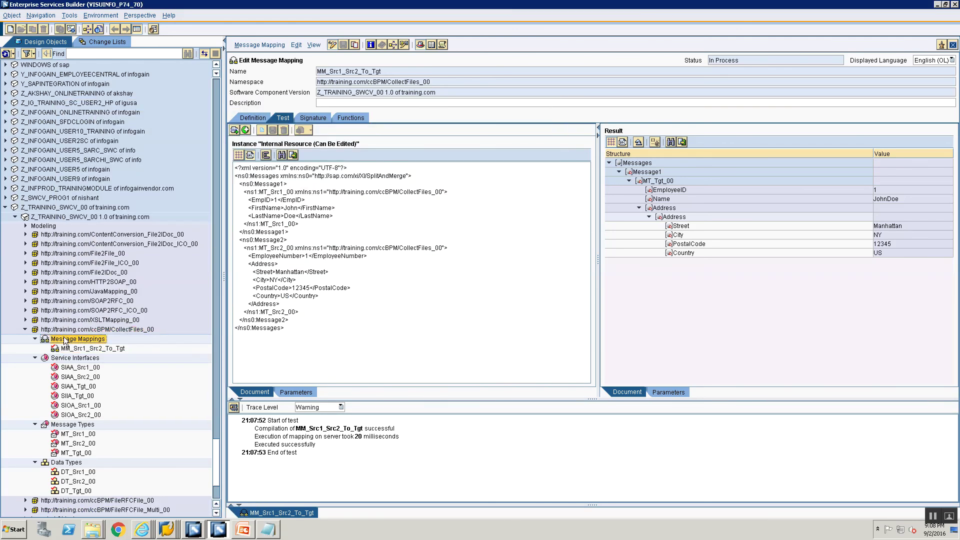
left_click(75, 343)
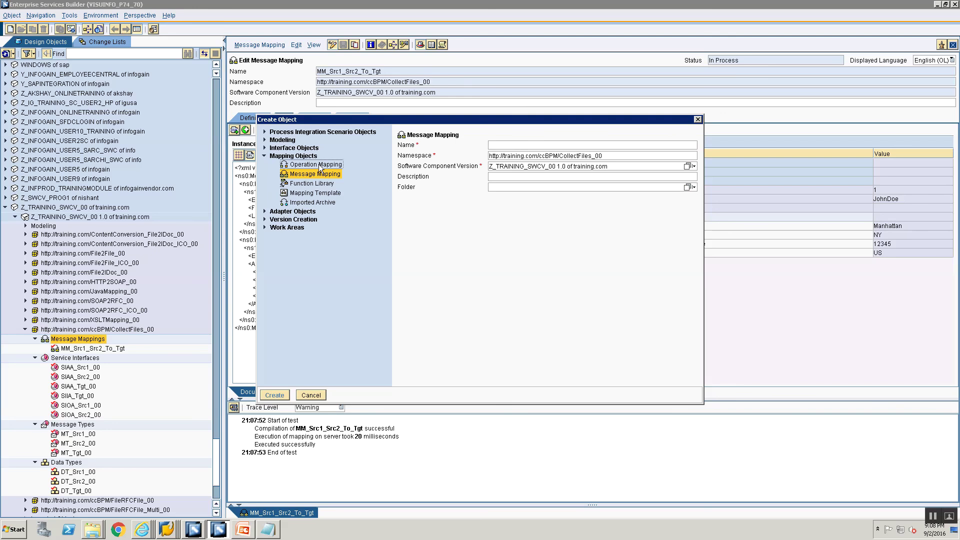
type("OM_")
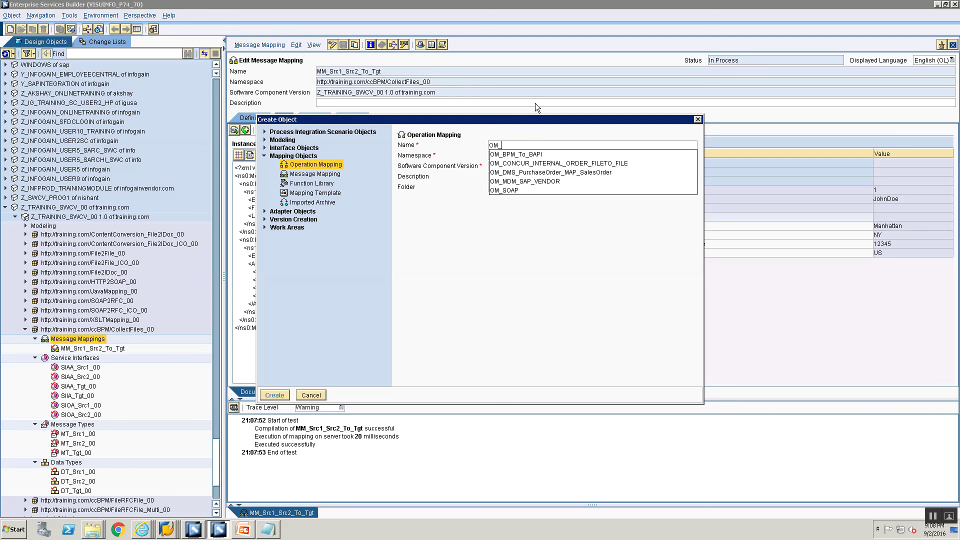
type("Sr1")
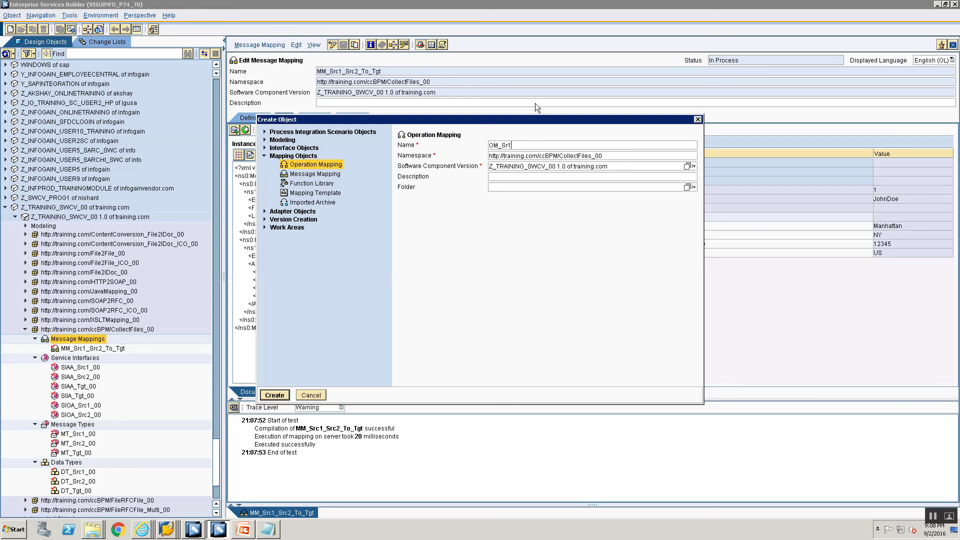
type("_Src2_To_TGt")
key("BackSpace")
key("BackSpace")
type("gt")
key("Return")
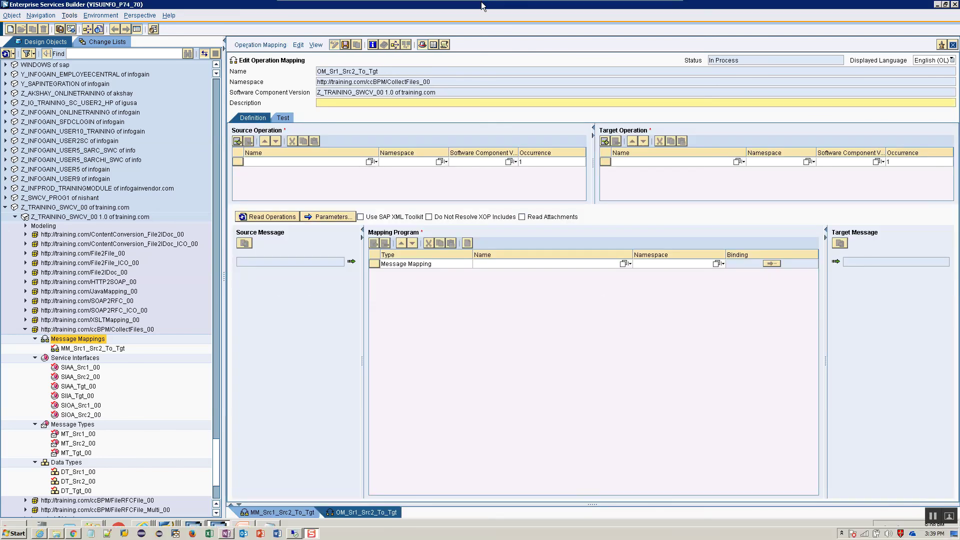
mouse_move(483, 10)
left_click(663, 6)
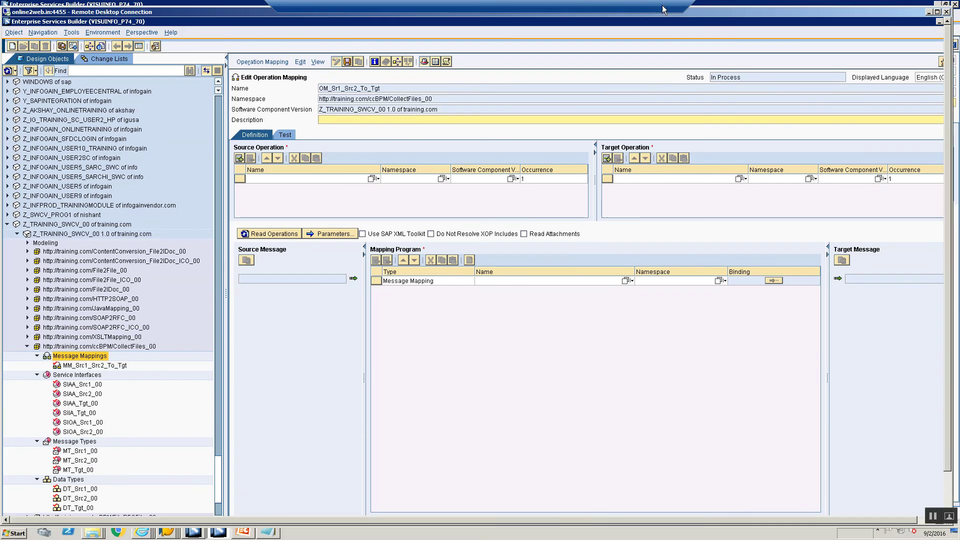
double_click(658, 10)
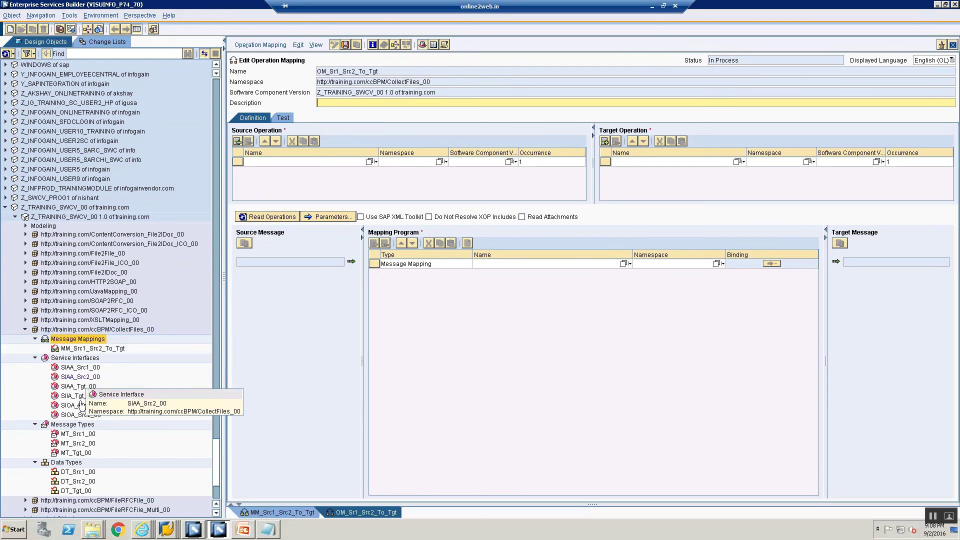
Step: Assign SIAA_Src1_00 and SIAA_Src2_00 as source operations and SIAA_Tgt_00 as the target operation of the operation mapping
left_click(81, 369)
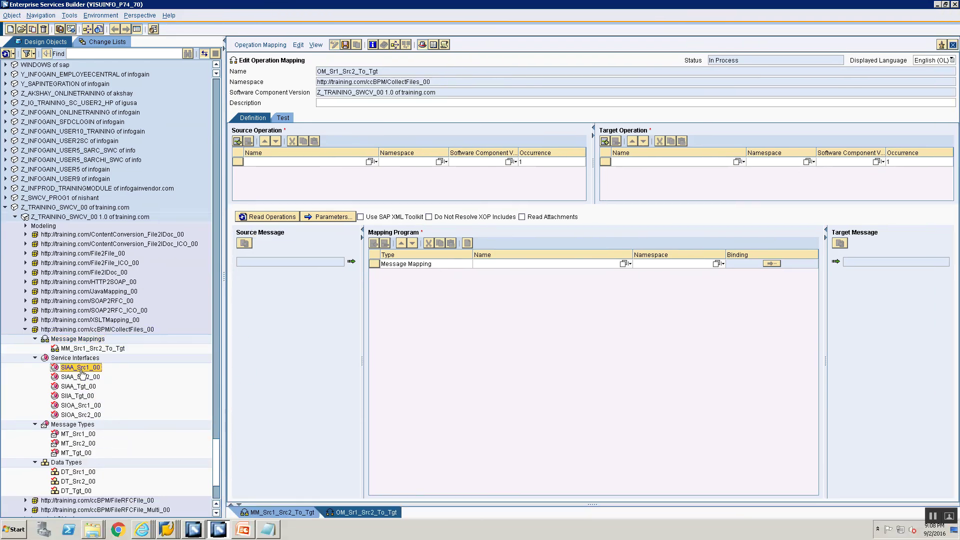
left_click_drag(81, 372, 330, 159)
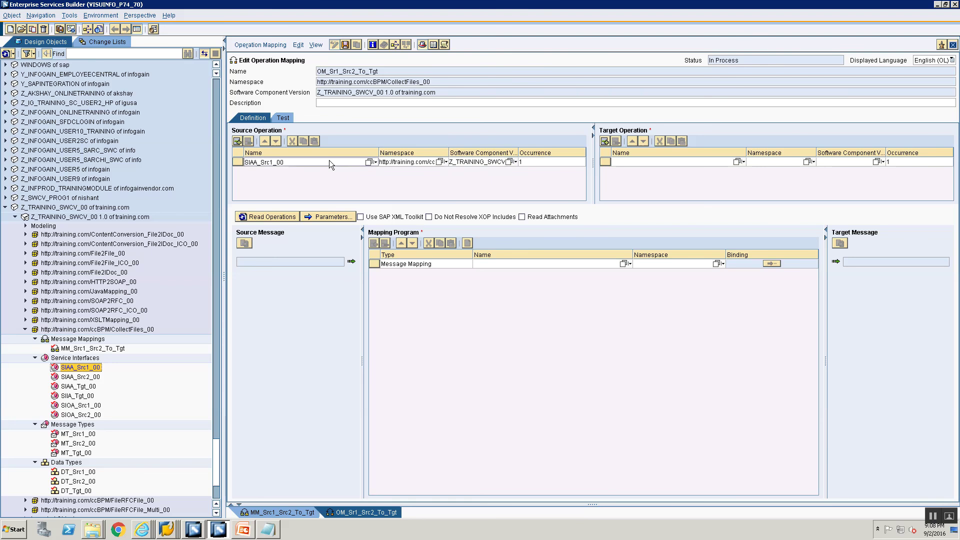
left_click(237, 141)
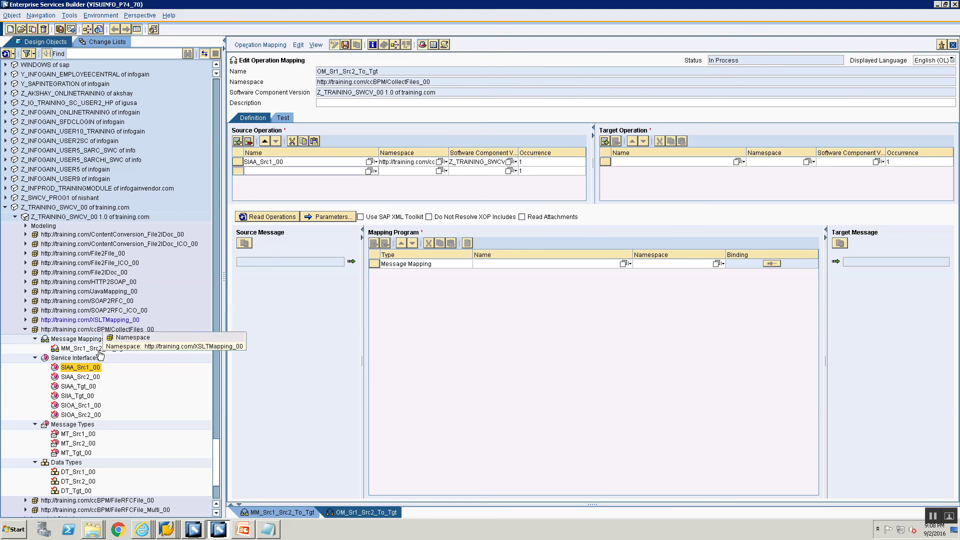
left_click(76, 380)
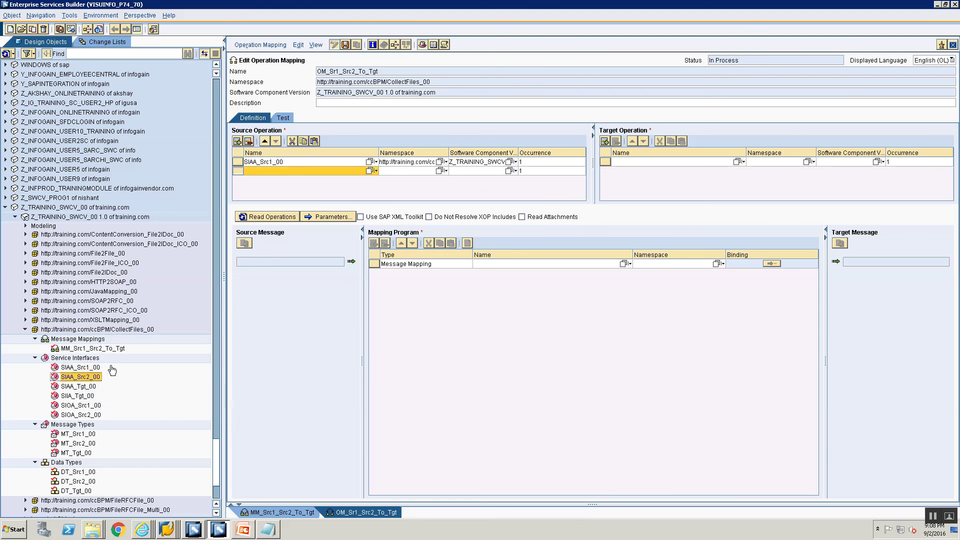
left_click_drag(298, 211, 324, 172)
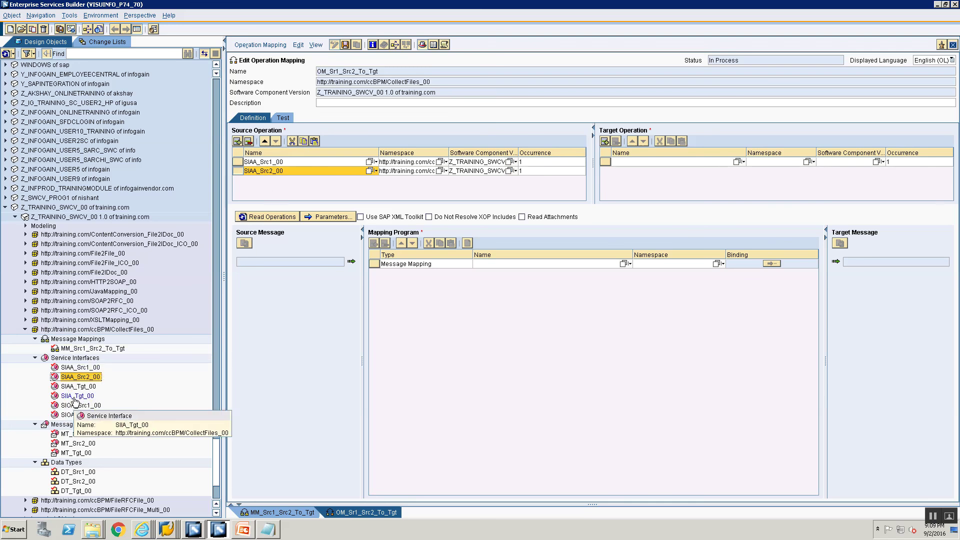
left_click_drag(77, 390, 677, 173)
Step: Read the operations and assign message mapping MM_Src1_Src2_To_Tgt as the mapping program
left_click(273, 217)
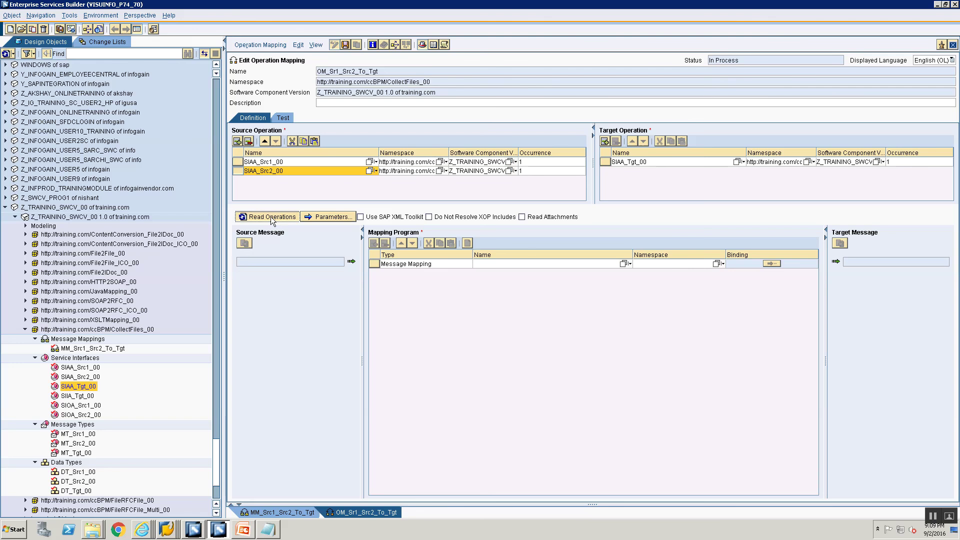
left_click(623, 264)
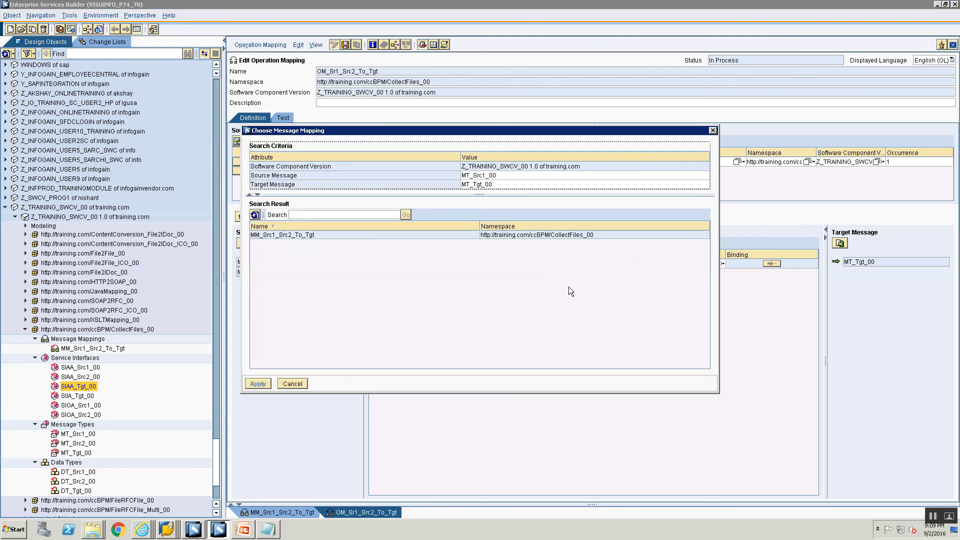
left_click(319, 234)
left_click(257, 383)
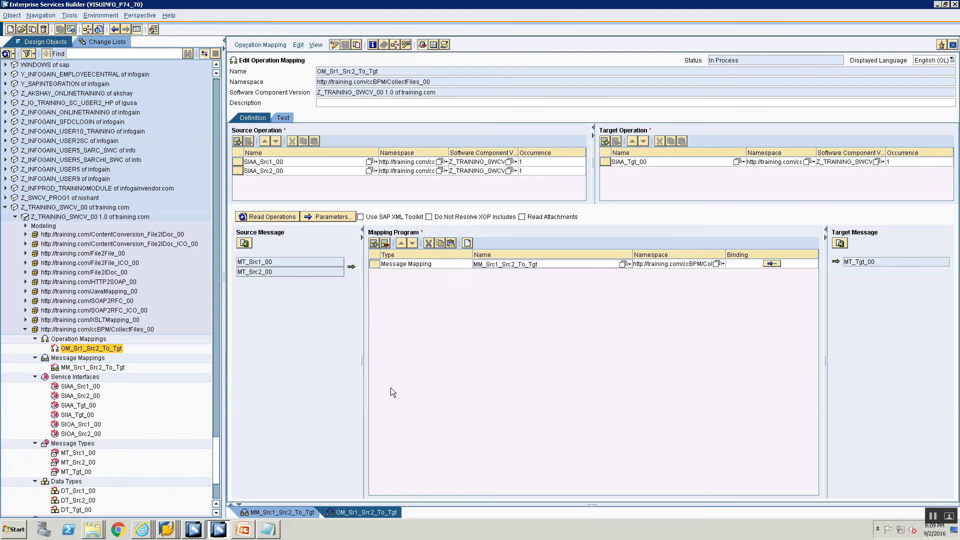
Step: Activate the standard change list of Z_TRAINING_SWCV_00 1.0
left_click(102, 42)
right_click(43, 151)
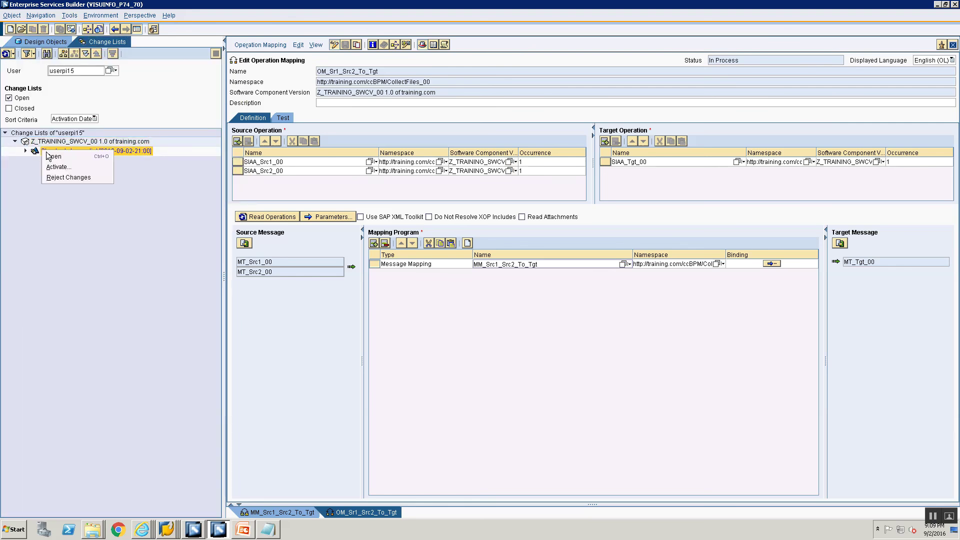
left_click(55, 166)
left_click(363, 364)
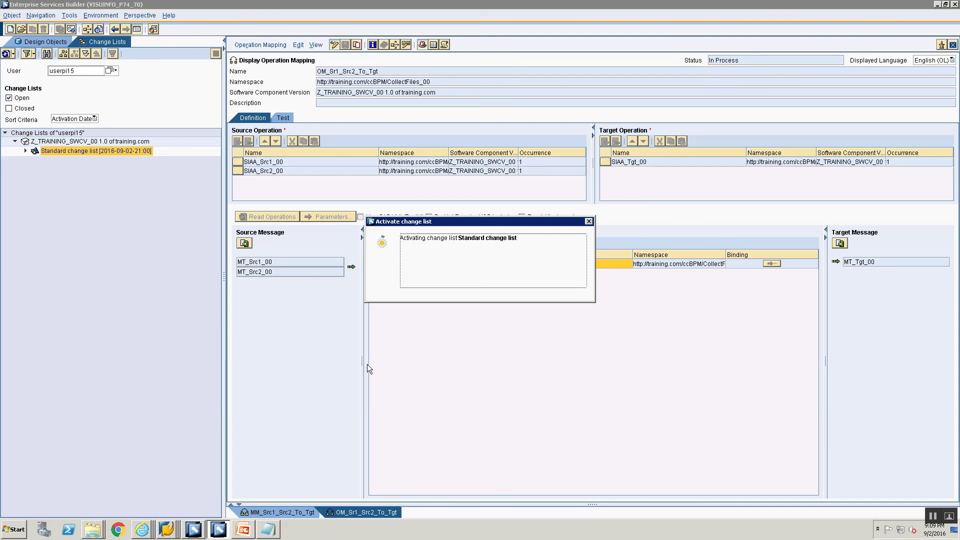
left_click(396, 297)
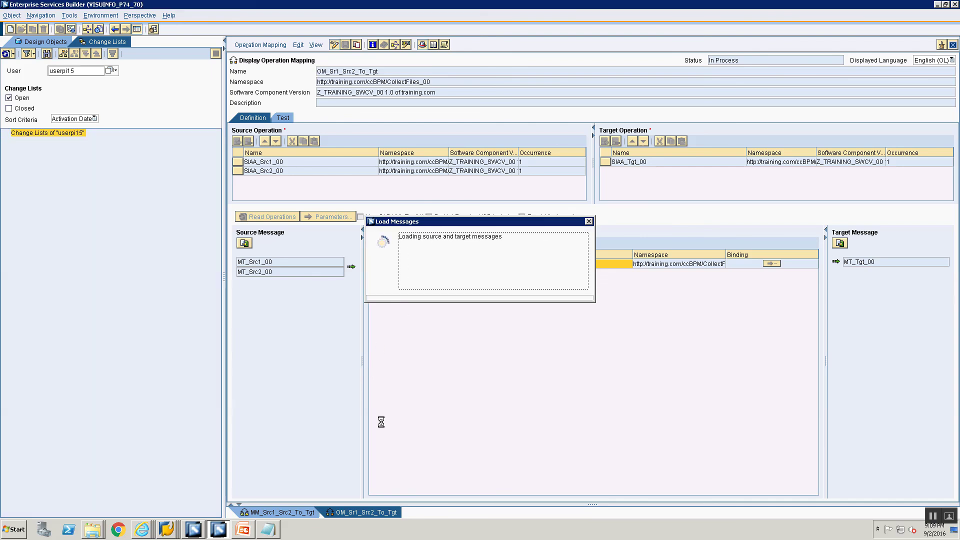
Step: Close both open mapping editors and return to the tree of design objects
left_click(953, 44)
left_click(953, 45)
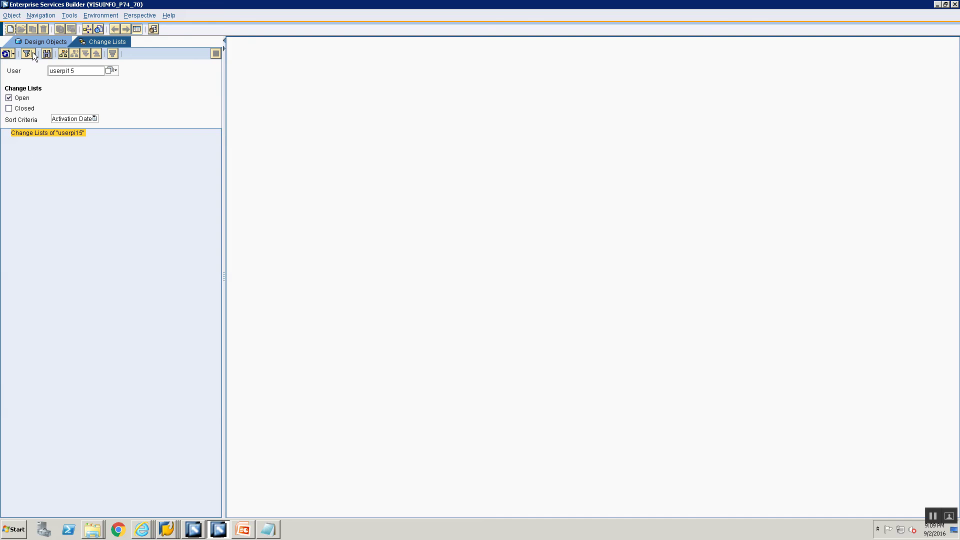
left_click(45, 42)
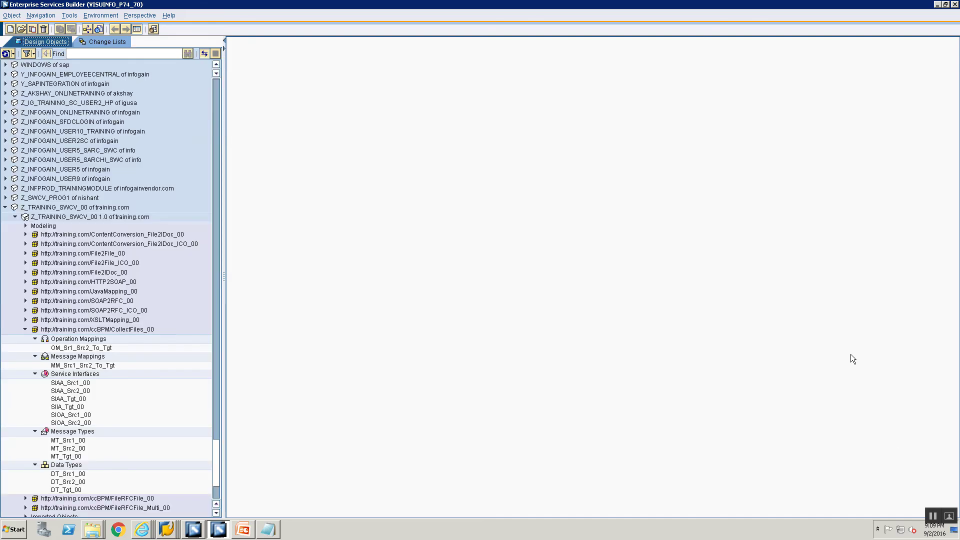